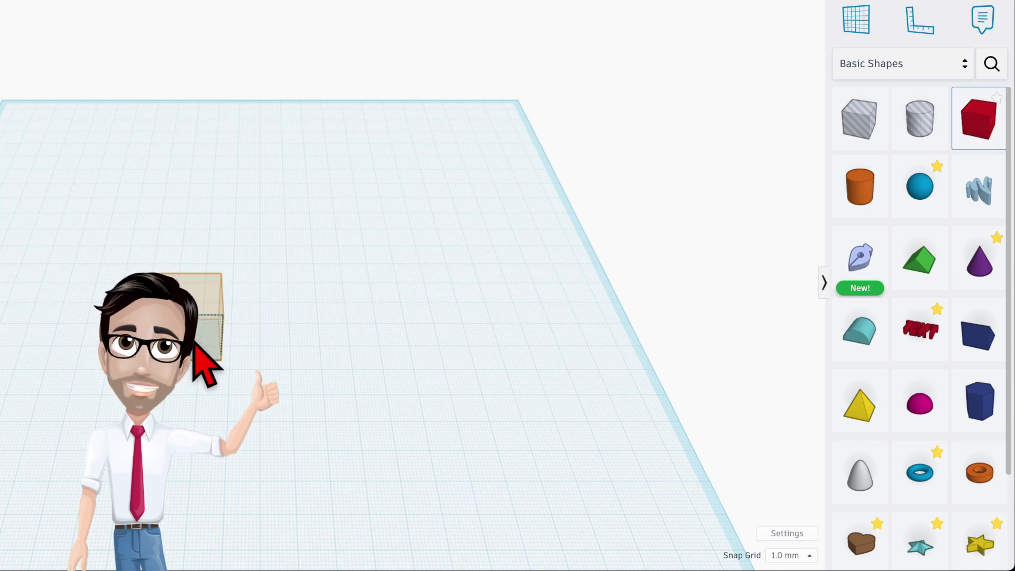
# Place a red box on the workplane and set its width to 155
pyautogui.moveTo(195, 345); pyautogui.dragTo(211, 313)
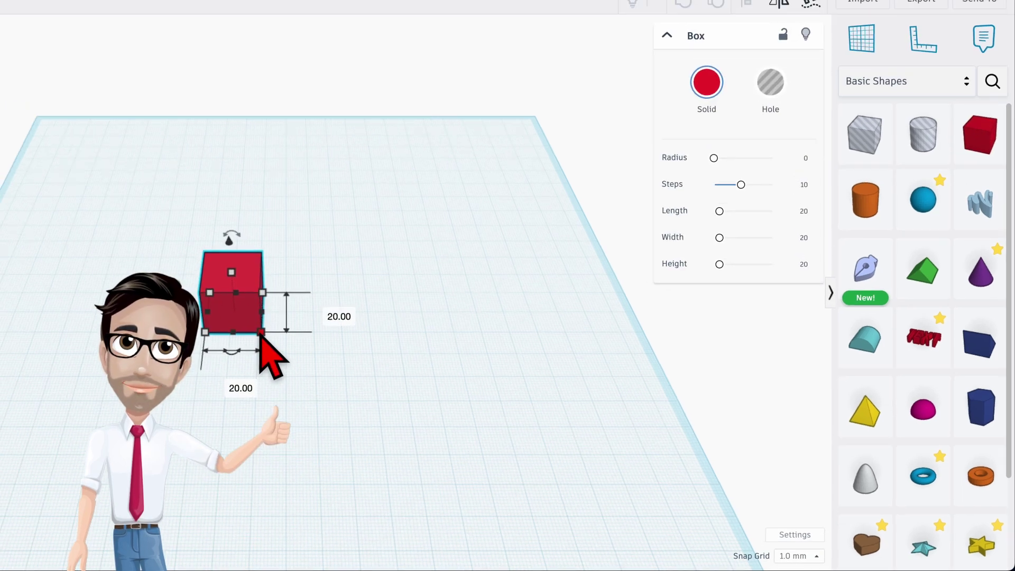
pyautogui.click(213, 381)
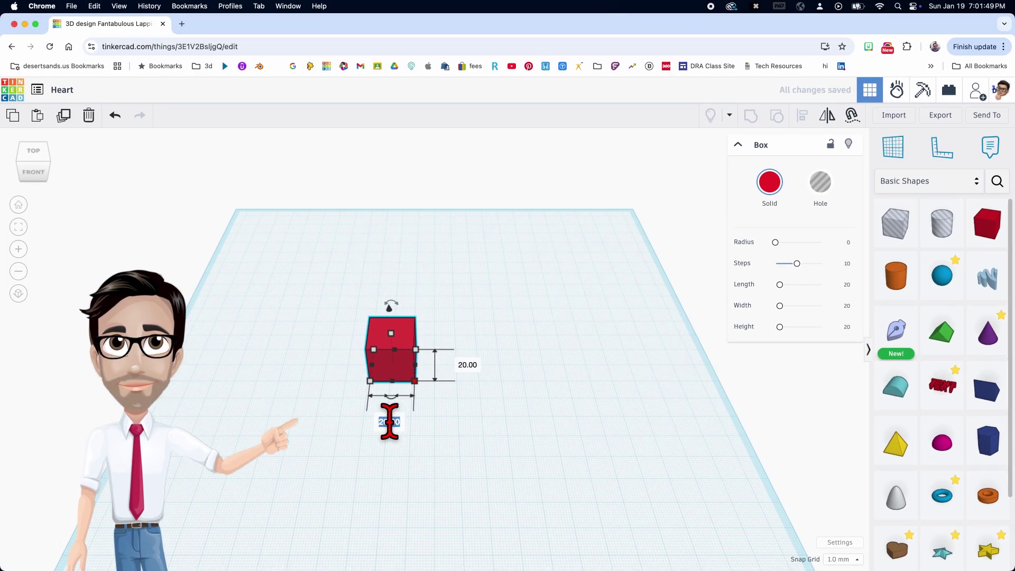
pyautogui.write('155')
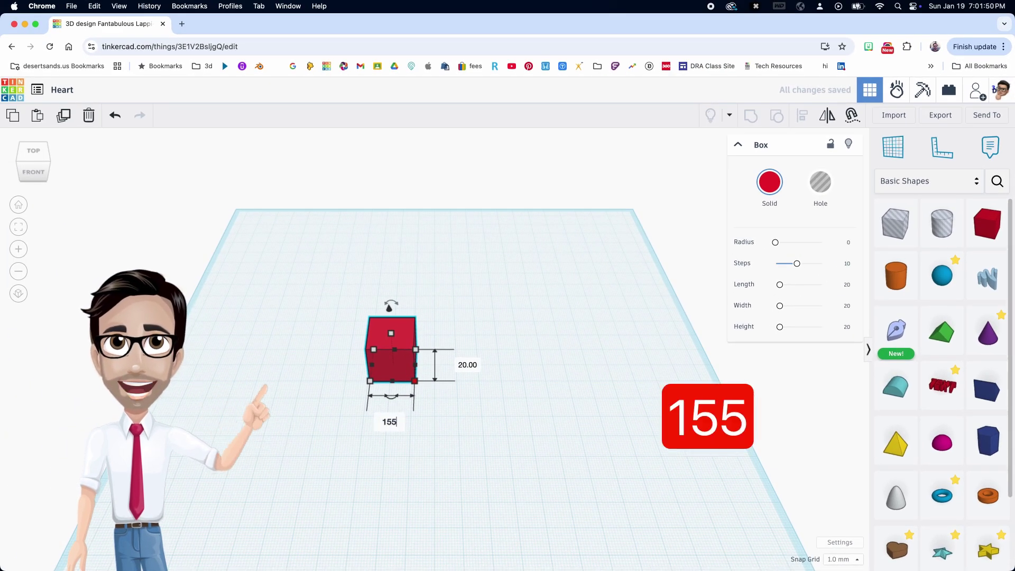
pyautogui.press('Return')
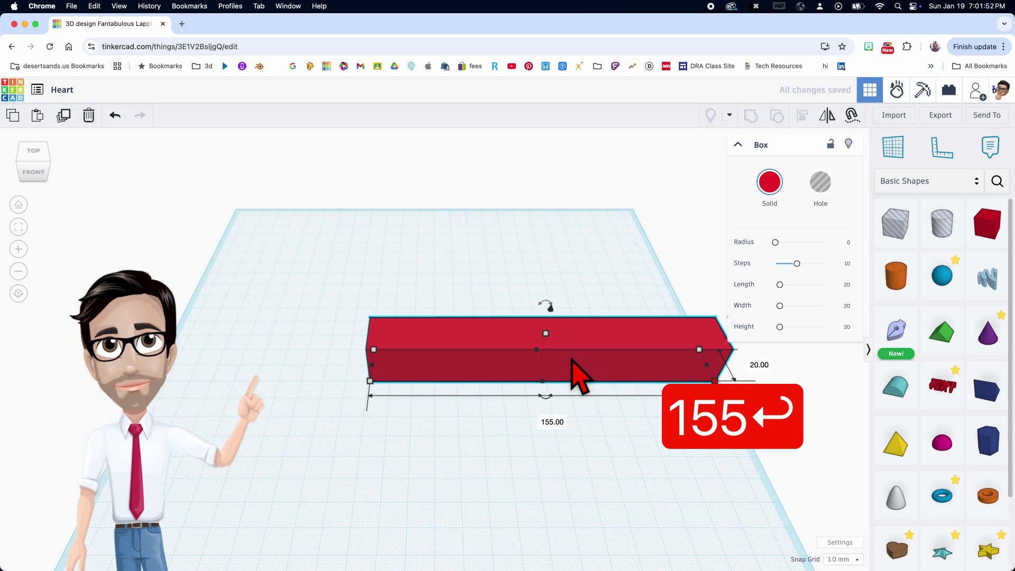
# Reduce the box's other two dimensions to 1 and 7 and reposition the slat
pyautogui.moveTo(573, 365); pyautogui.dragTo(410, 373)
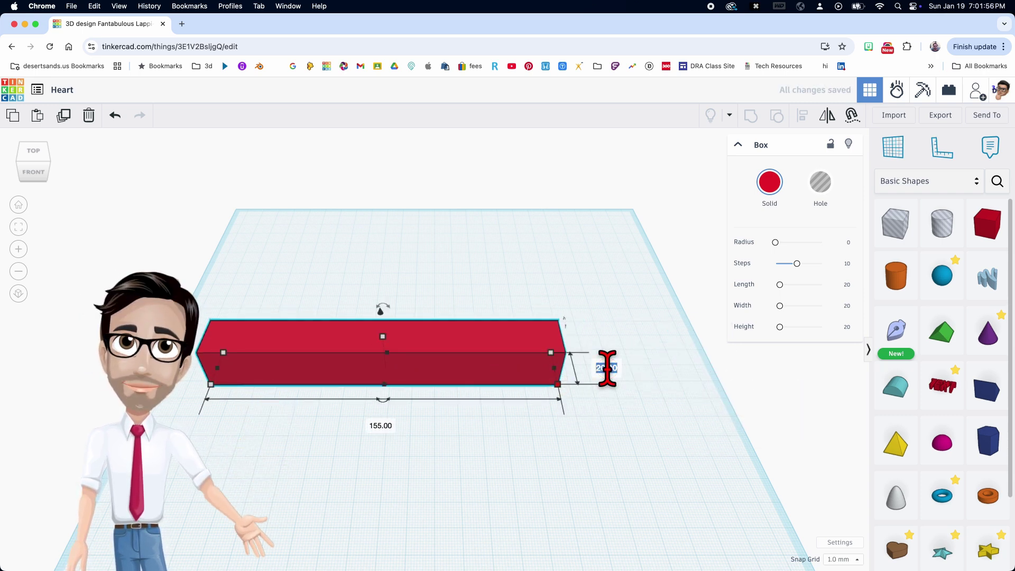
pyautogui.write('1')
pyautogui.press('Return')
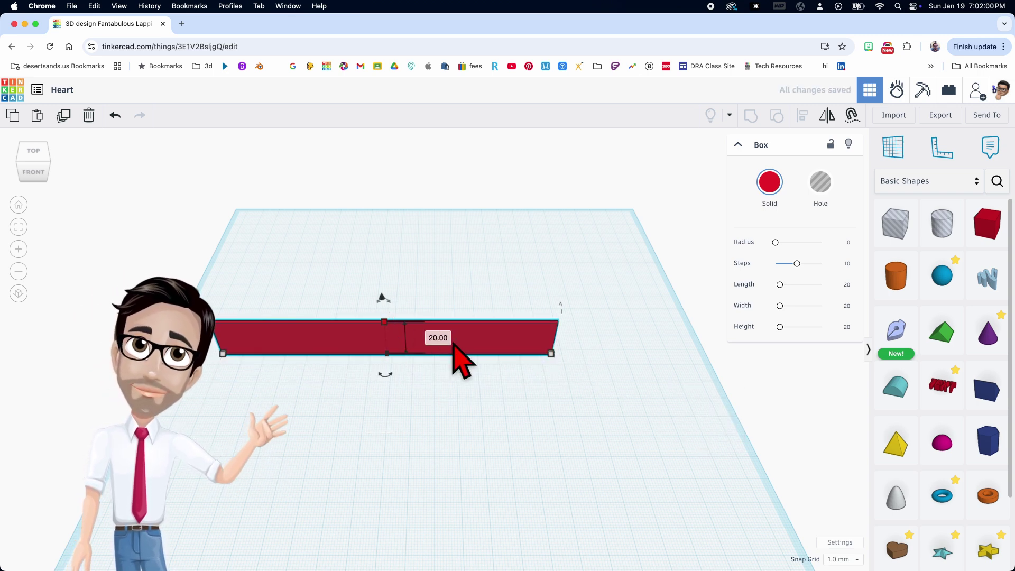
pyautogui.write('7')
pyautogui.press('Return')
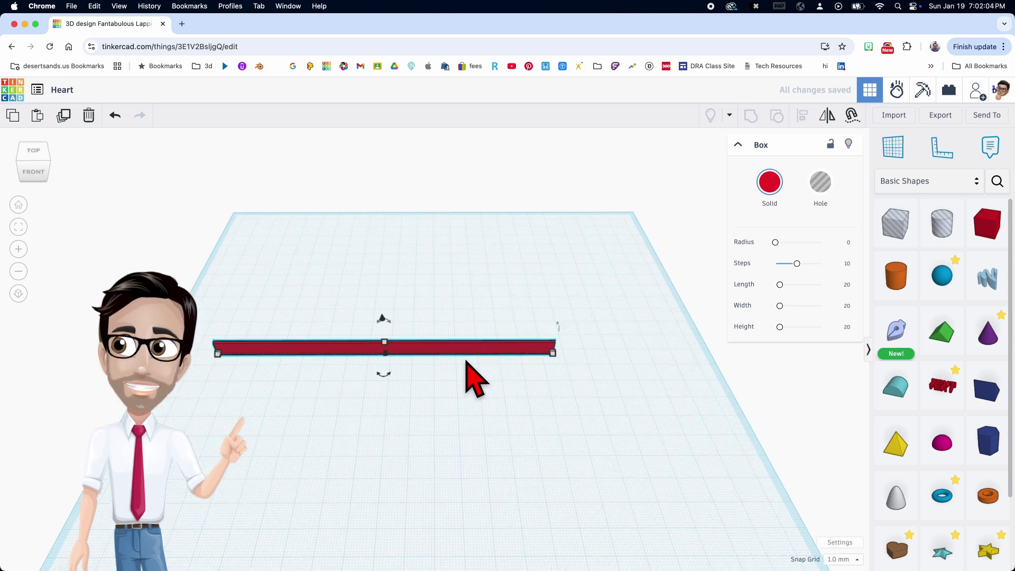
pyautogui.scroll(1, 466, 361)
pyautogui.scroll(2, 466, 361)
pyautogui.moveTo(466, 361); pyautogui.dragTo(547, 370, button='middle')
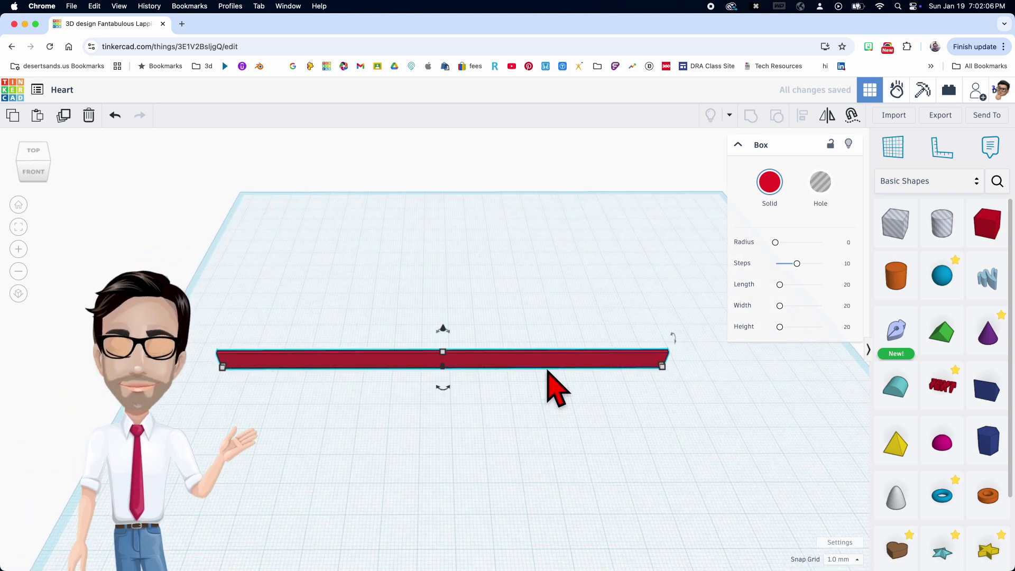
pyautogui.moveTo(540, 364); pyautogui.dragTo(563, 404)
pyautogui.moveTo(634, 481); pyautogui.dragTo(549, 417, button='right')
# Duplicate the slat and nudge the copy two steps to the right
pyautogui.moveTo(543, 394); pyautogui.dragTo(595, 391)
pyautogui.moveTo(669, 428); pyautogui.dragTo(495, 401, button='right')
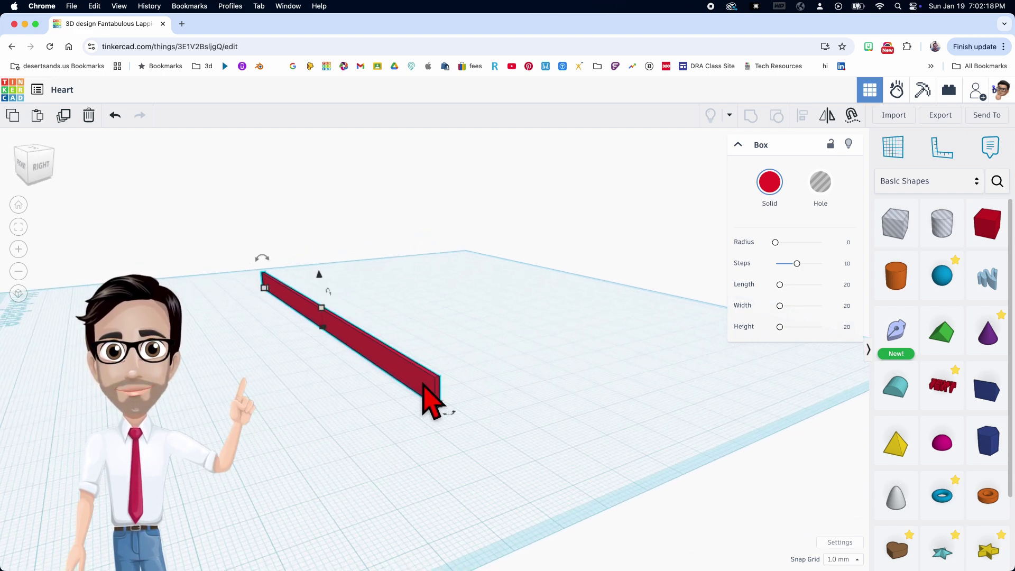
pyautogui.press('super+d')
pyautogui.moveTo(431, 404); pyautogui.dragTo(459, 435, button='right')
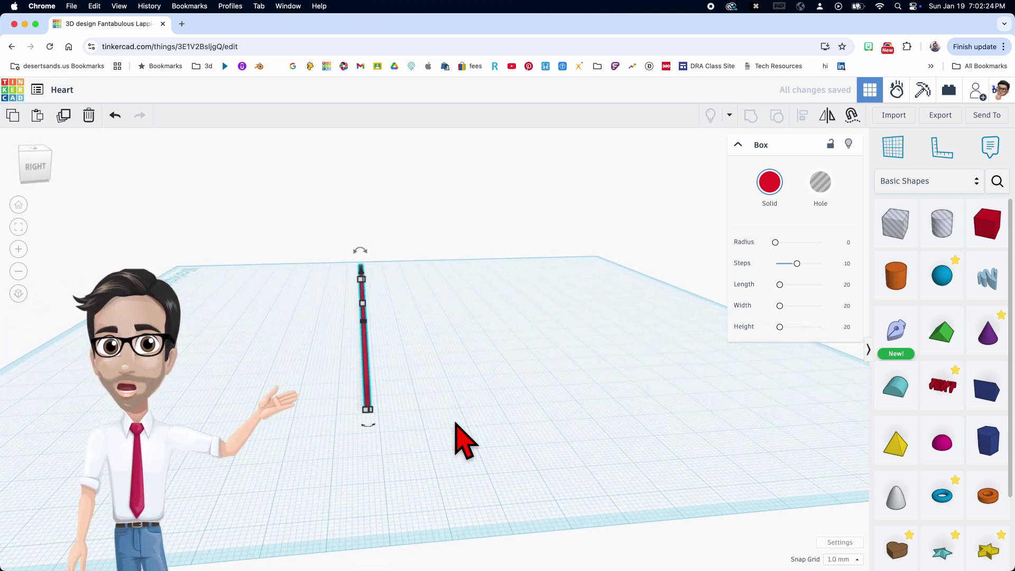
pyautogui.press('Right')
pyautogui.press('Right')
pyautogui.press('Right')
pyautogui.press('Right')
pyautogui.press('Right')
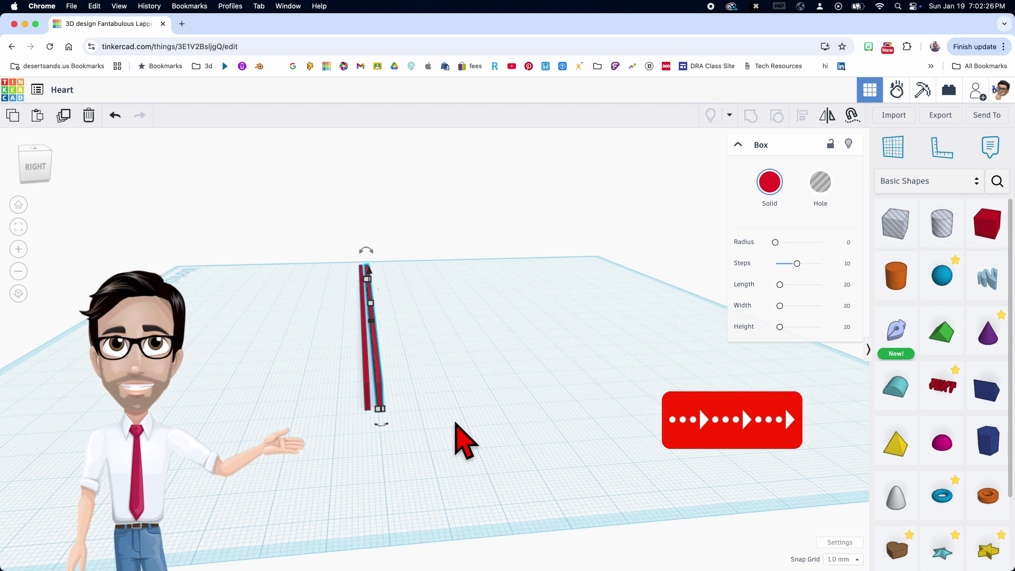
pyautogui.press('Right')
pyautogui.press('Right')
pyautogui.press('Right')
pyautogui.press('Right')
pyautogui.press('Right')
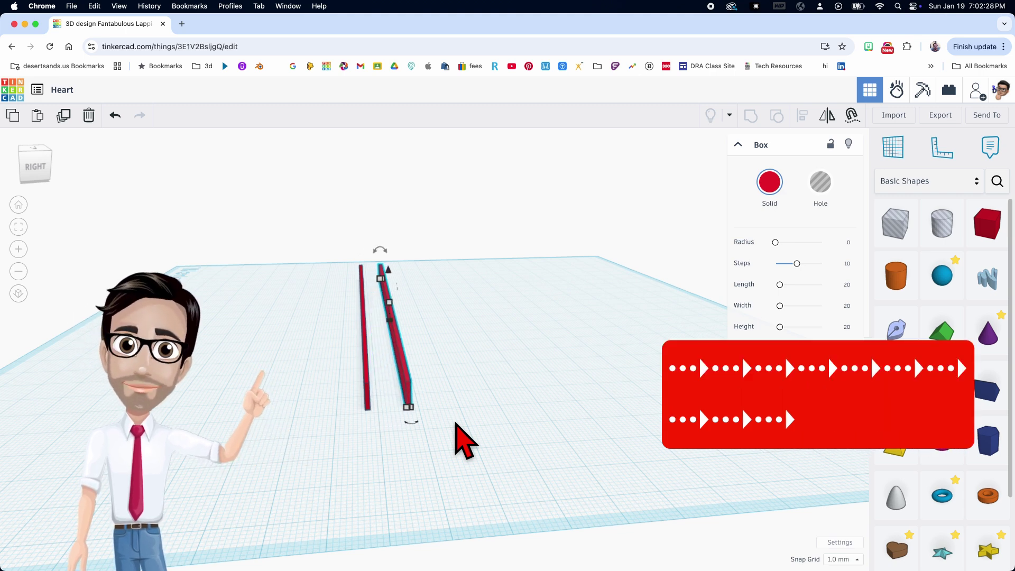
pyautogui.moveTo(503, 437); pyautogui.dragTo(401, 446, button='right')
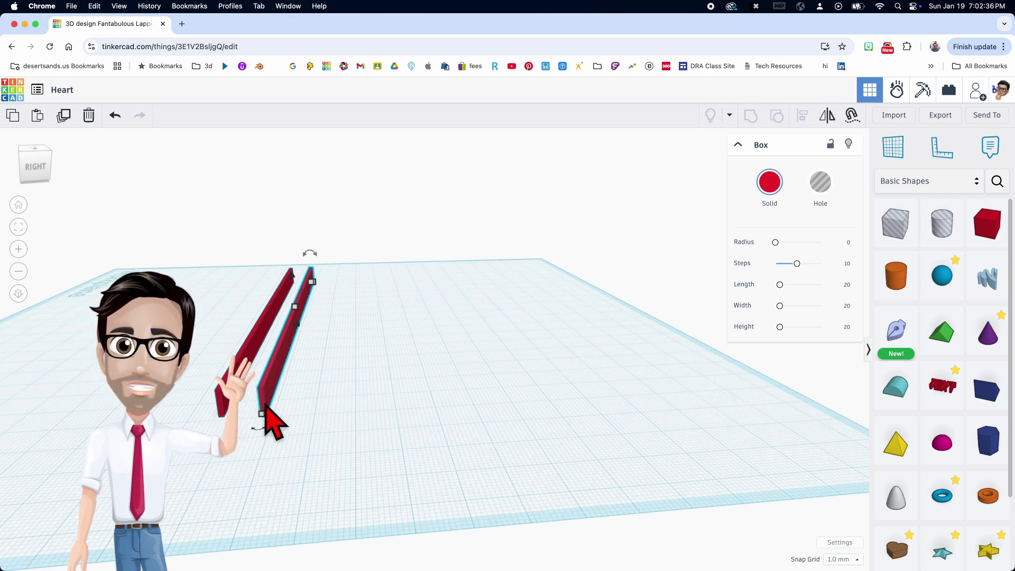
# Repeat the duplicate to extend the evenly spaced row to fifteen slats
pyautogui.press('super+d')
pyautogui.press('super+d')
pyautogui.press('super+d')
pyautogui.press('super+d')
pyautogui.press('super+d')
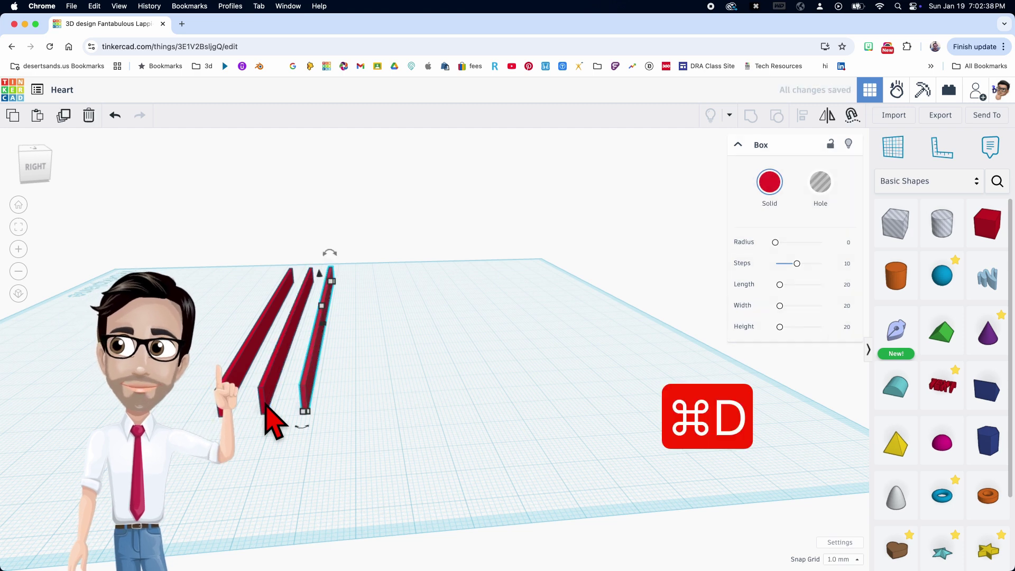
pyautogui.press('super+d')
pyautogui.press('super+d')
pyautogui.press('super+d')
pyautogui.press('super+d')
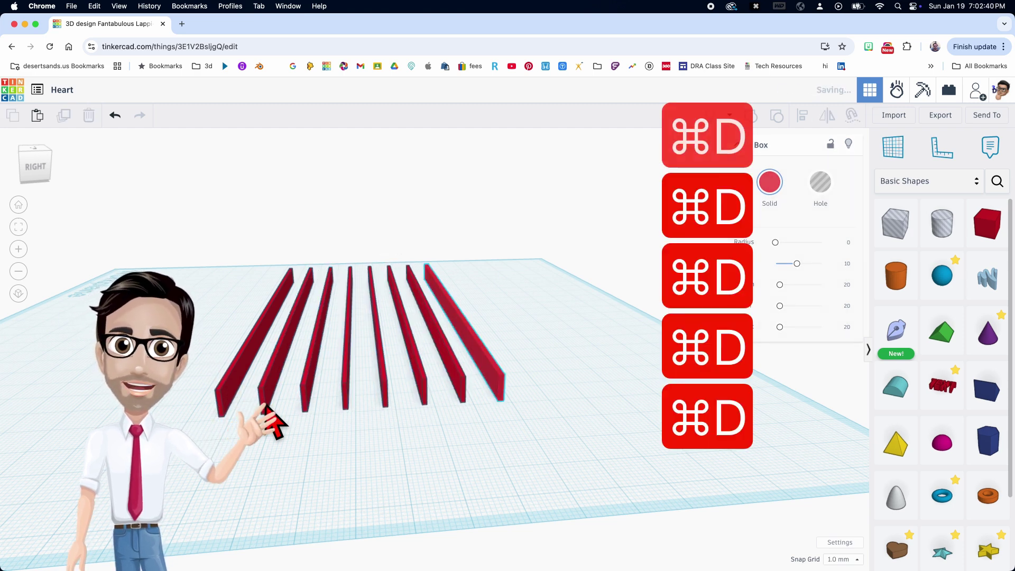
pyautogui.press('super+d')
pyautogui.press('super+d')
pyautogui.press('super+d')
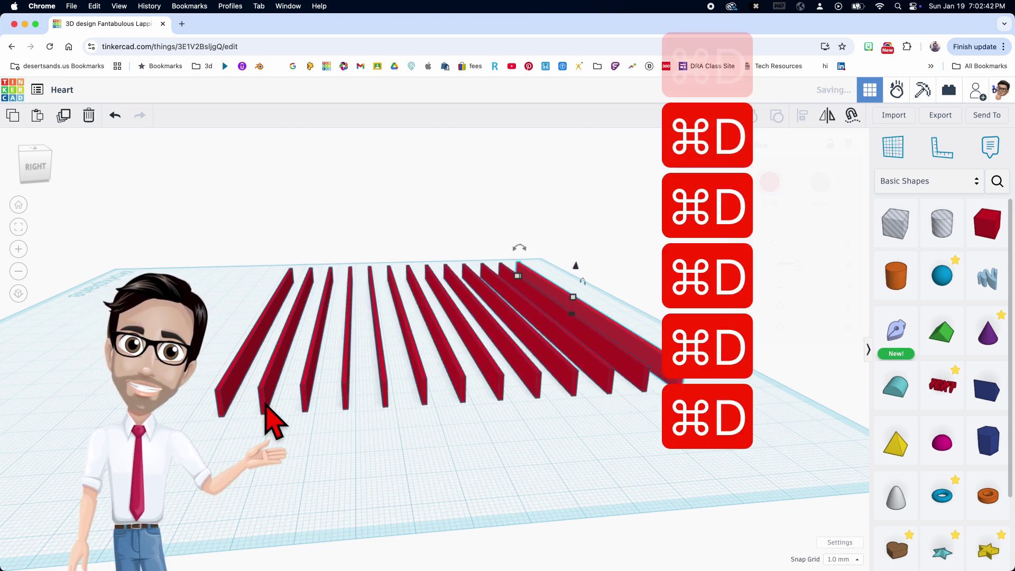
pyautogui.moveTo(273, 423); pyautogui.dragTo(460, 500, button='right')
# Select all fifteen slats and group them into one shape
pyautogui.click(333, 218)
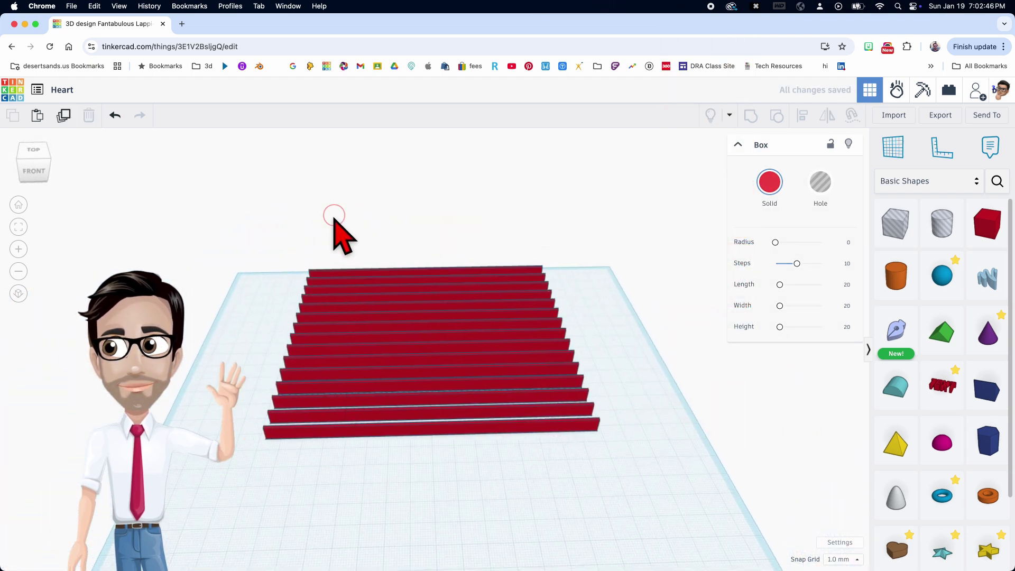
pyautogui.click(535, 457)
pyautogui.moveTo(343, 243); pyautogui.dragTo(502, 457)
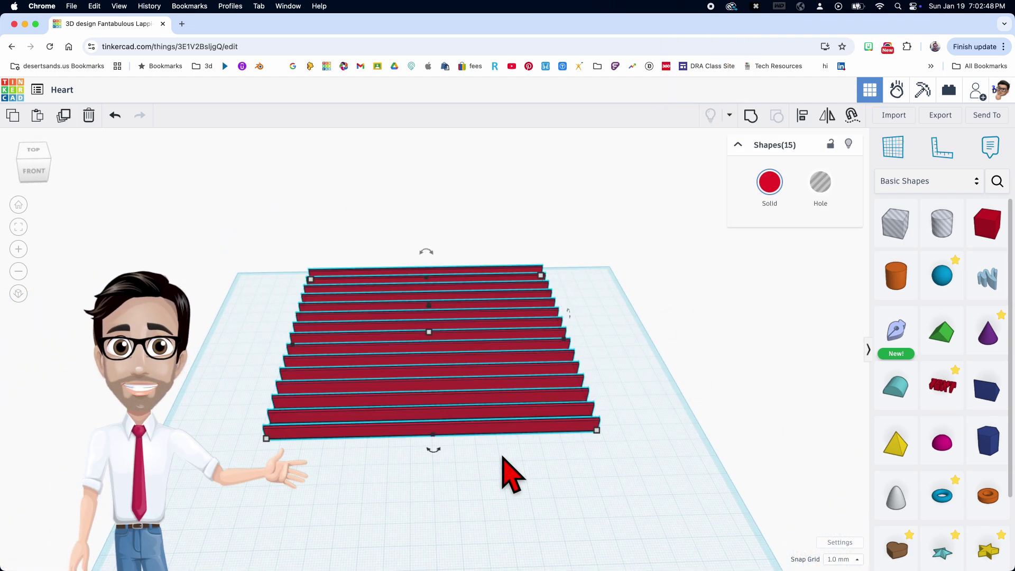
pyautogui.press('super+g')
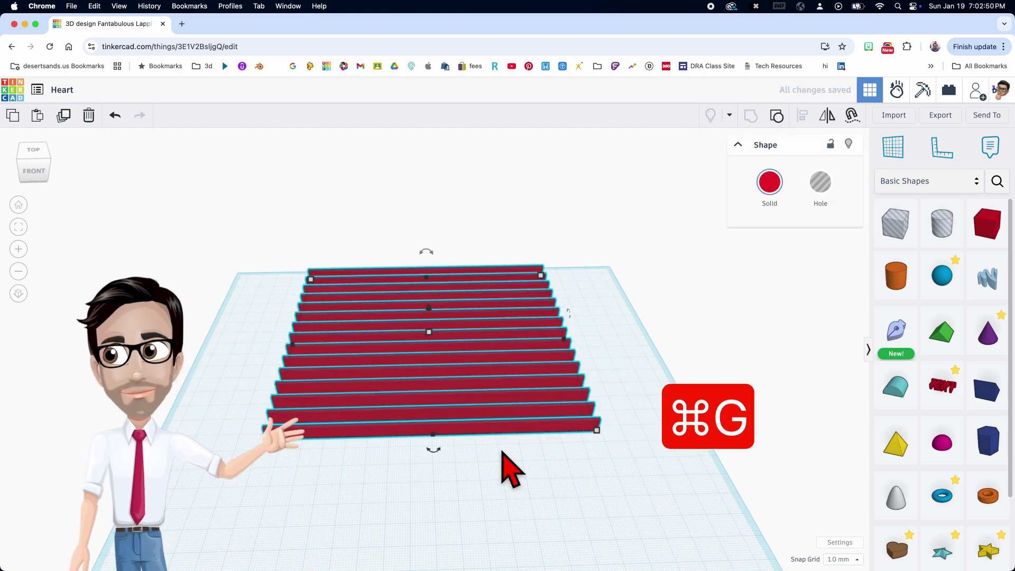
# Duplicate the grouped slats and rotate the copy -90° to cross the original
pyautogui.moveTo(503, 448); pyautogui.dragTo(499, 432, button='right')
pyautogui.moveTo(499, 432); pyautogui.dragTo(572, 428, button='middle')
pyautogui.click(518, 467)
pyautogui.moveTo(517, 468); pyautogui.dragTo(498, 468, button='right')
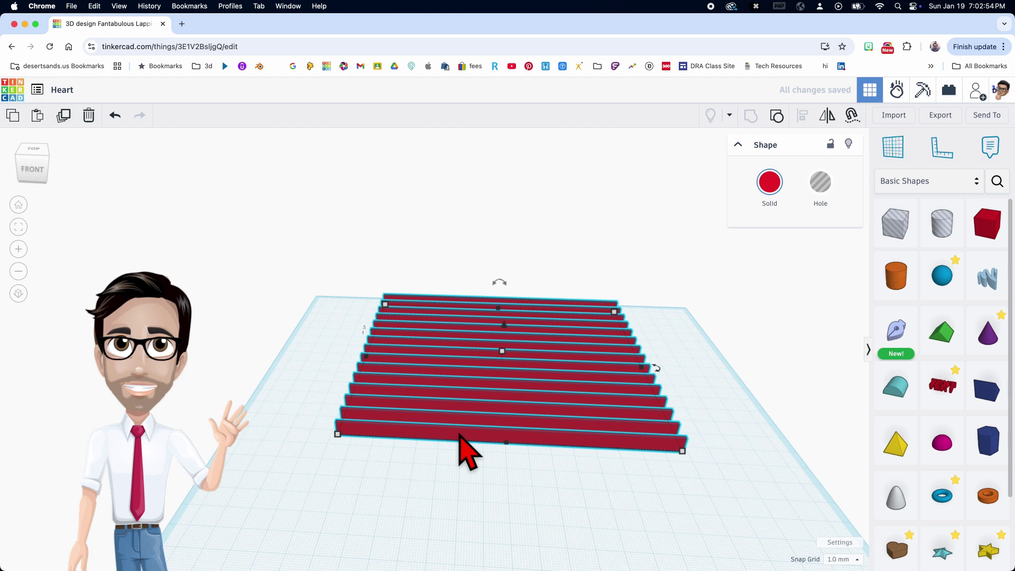
pyautogui.press('super+d')
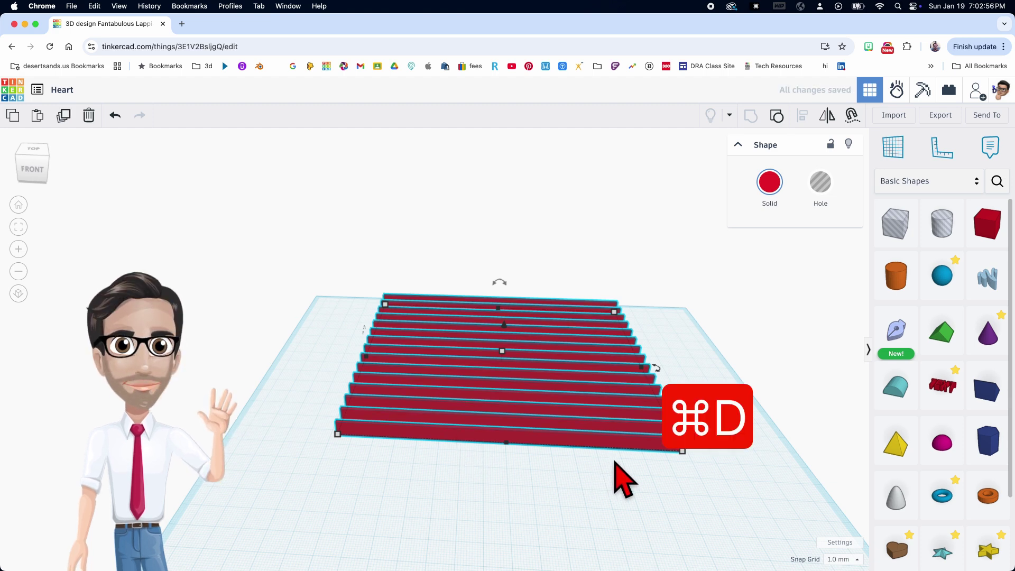
pyautogui.moveTo(661, 370); pyautogui.dragTo(531, 462)
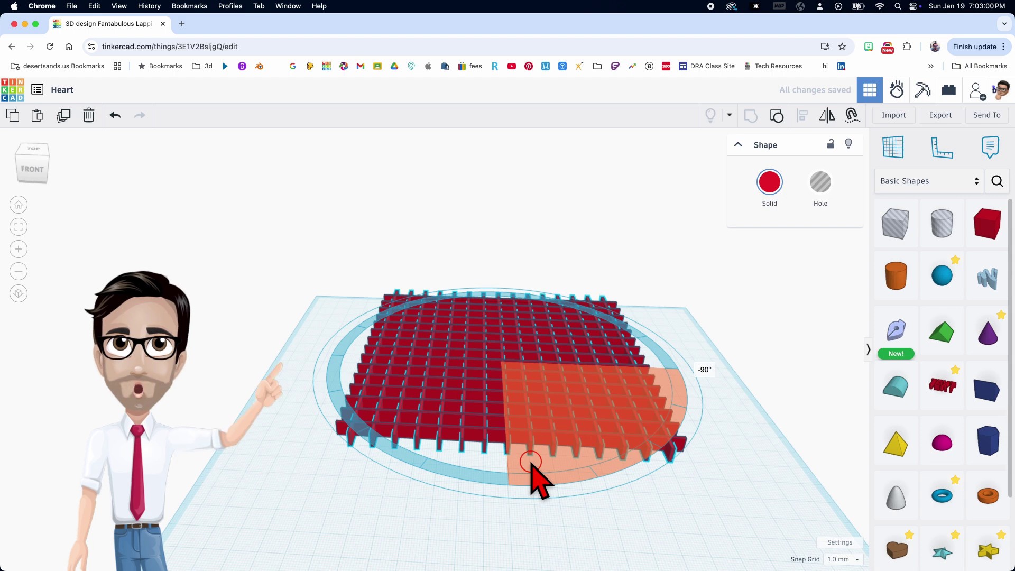
pyautogui.moveTo(453, 471); pyautogui.dragTo(676, 411, button='right')
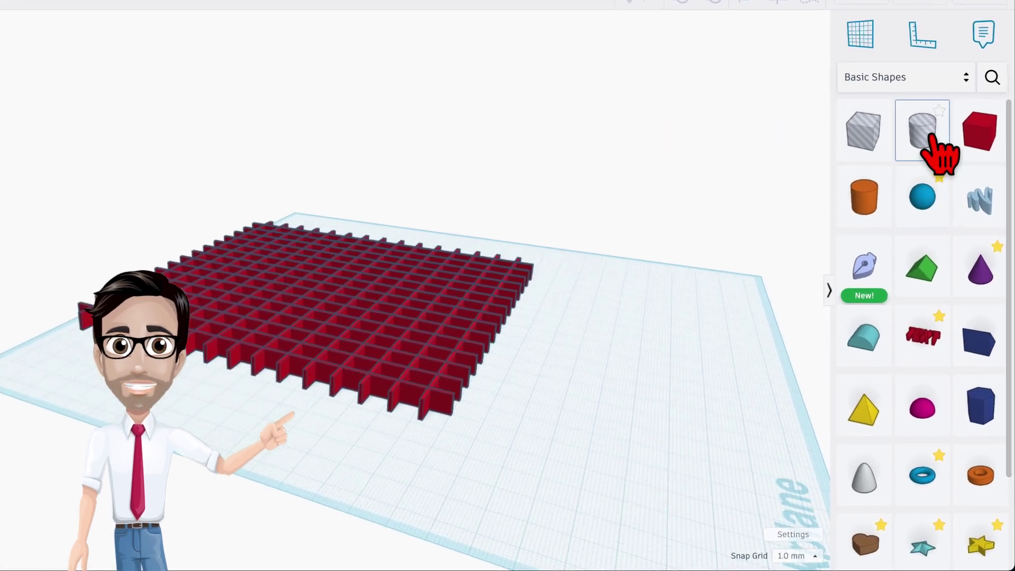
# Add a cylinder hole with height 5 and 64 sides
pyautogui.moveTo(930, 140); pyautogui.dragTo(521, 396)
pyautogui.moveTo(521, 397); pyautogui.dragTo(287, 337, button='right')
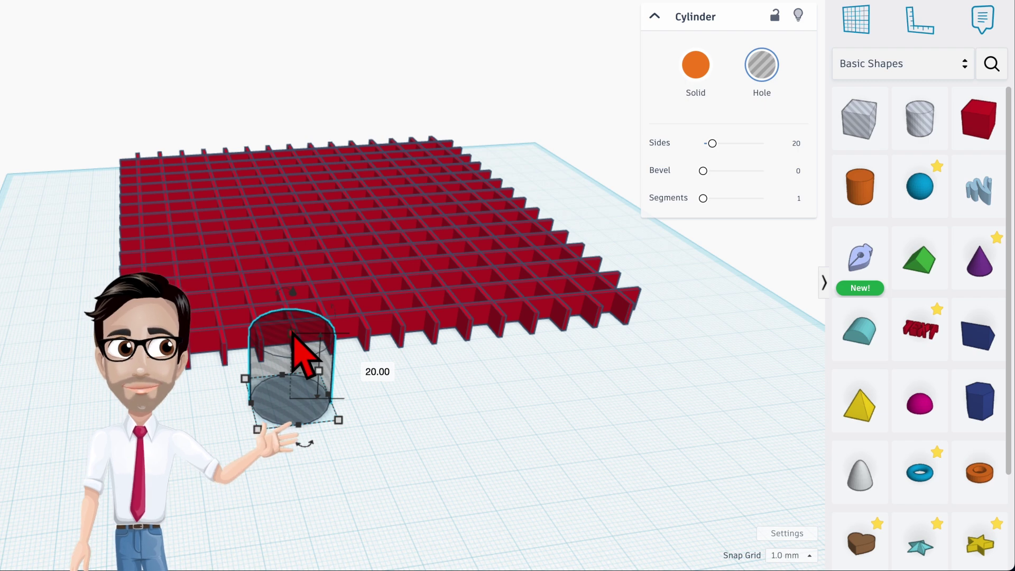
pyautogui.moveTo(291, 333); pyautogui.dragTo(285, 367)
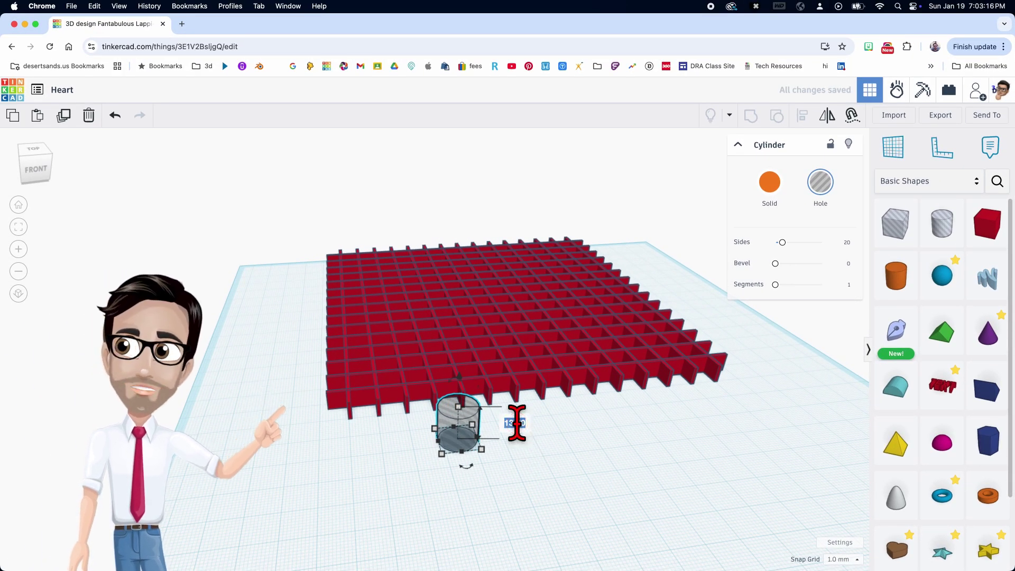
pyautogui.write('5')
pyautogui.press('Return')
pyautogui.scroll(3, 436, 452)
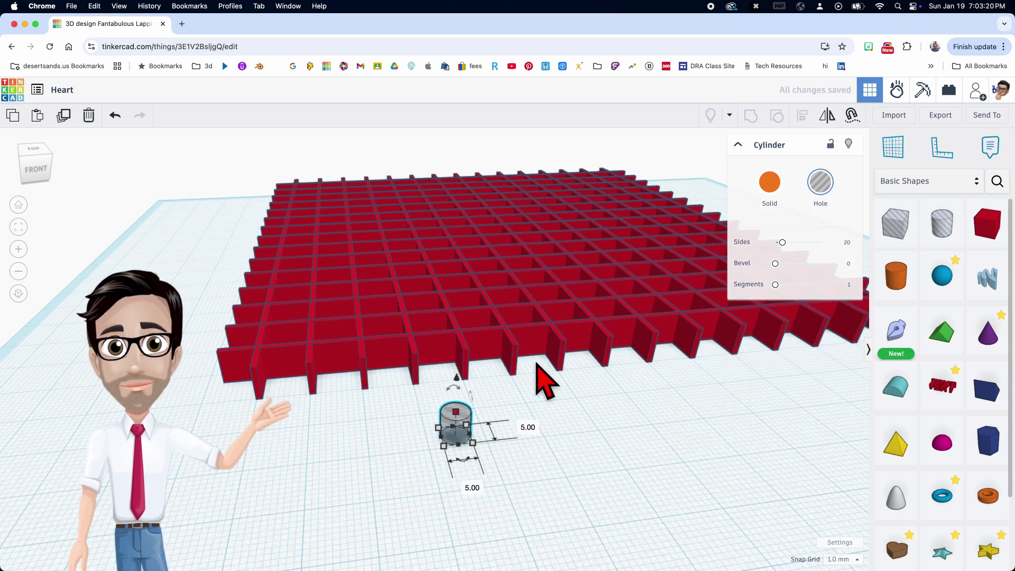
pyautogui.moveTo(782, 242); pyautogui.dragTo(902, 244)
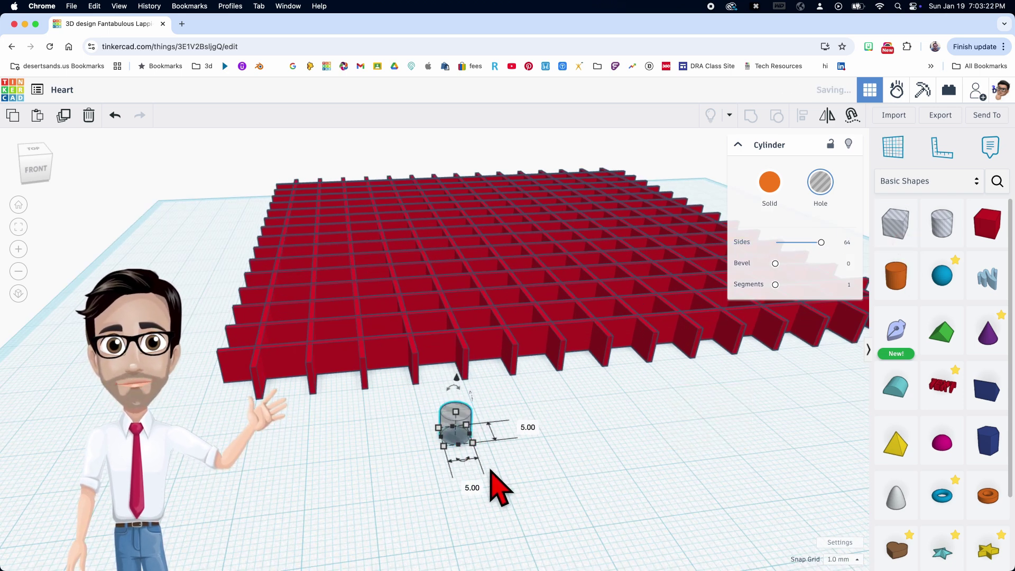
# Turn the cylinder hole 90° onto its side, lengthen it to 160, and move it under the grid's front wall
pyautogui.moveTo(492, 471); pyautogui.dragTo(569, 444, button='middle')
pyautogui.moveTo(563, 423)
pyautogui.mouseDown()
pyautogui.moveTo(560, 388)
pyautogui.moveTo(522, 400)
pyautogui.mouseUp()
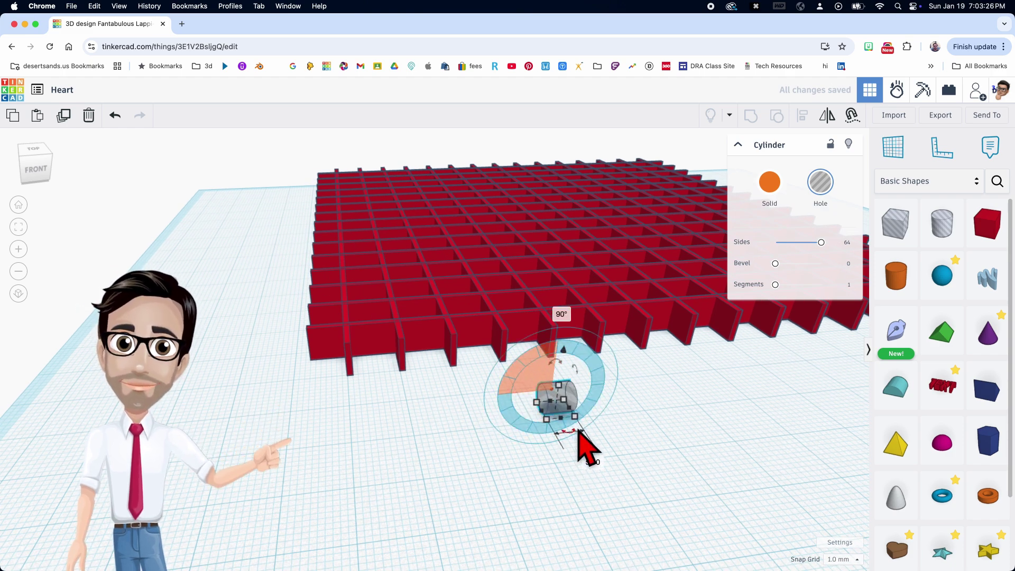
pyautogui.moveTo(591, 427); pyautogui.dragTo(545, 434, button='middle')
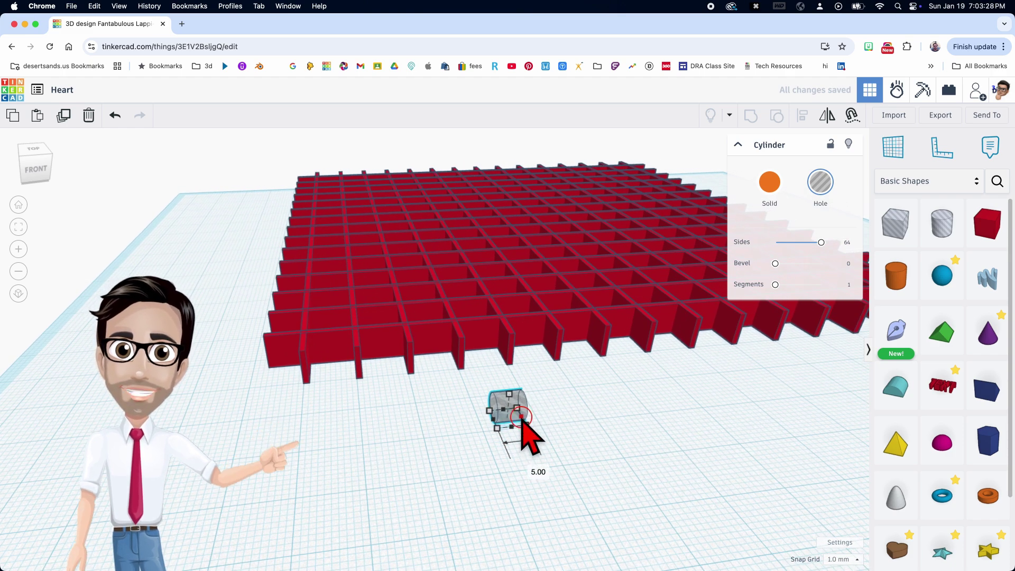
pyautogui.moveTo(554, 415); pyautogui.dragTo(559, 423)
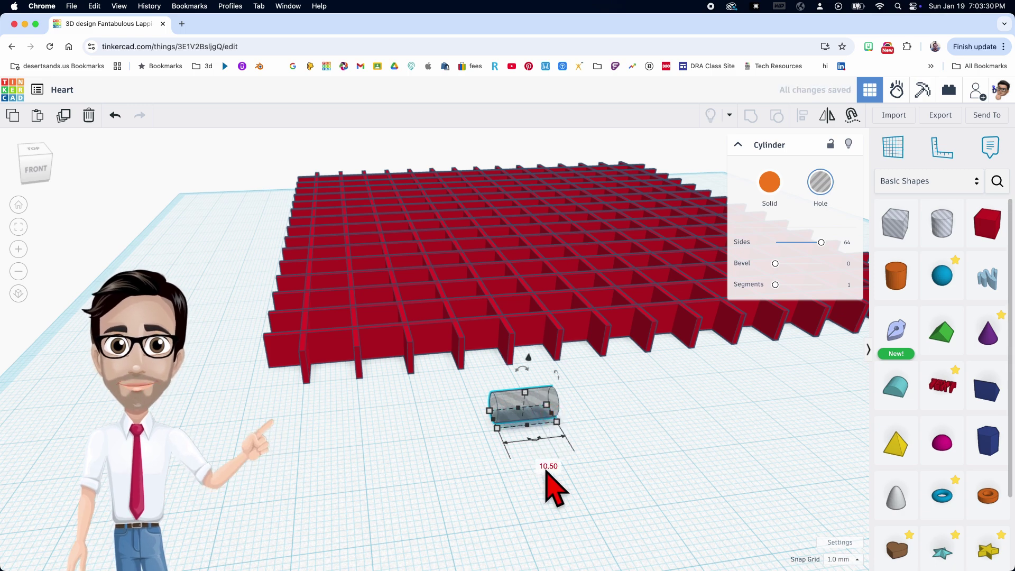
pyautogui.write('160')
pyautogui.press('Return')
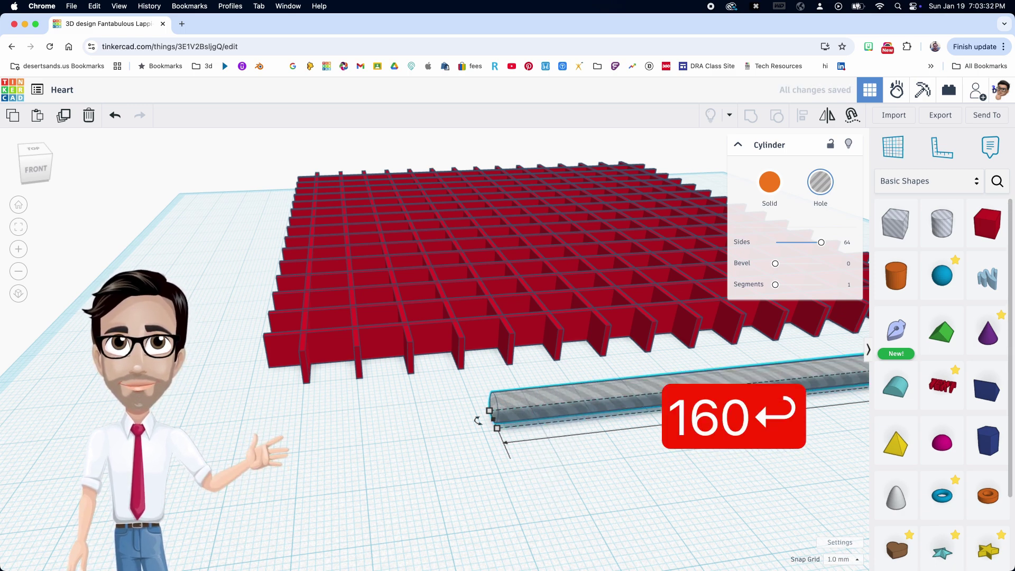
pyautogui.moveTo(550, 417); pyautogui.dragTo(329, 375)
# Nudge the hole cylinder along the wall until it sits centred on the post
pyautogui.moveTo(328, 374); pyautogui.dragTo(530, 354, button='right')
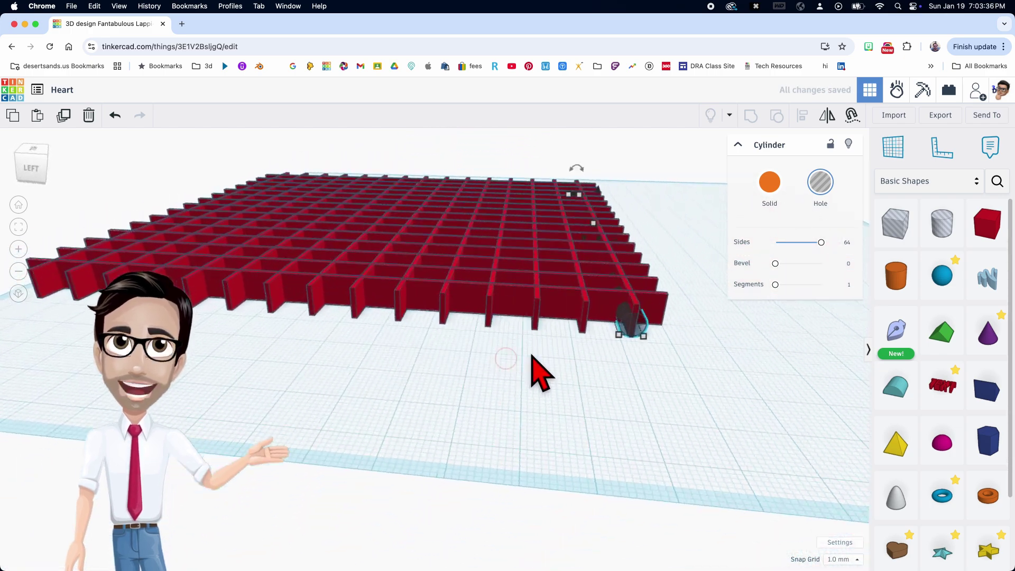
pyautogui.scroll(10, 645, 325)
pyautogui.scroll(-5, 642, 328)
pyautogui.moveTo(621, 323); pyautogui.dragTo(443, 402, button='right')
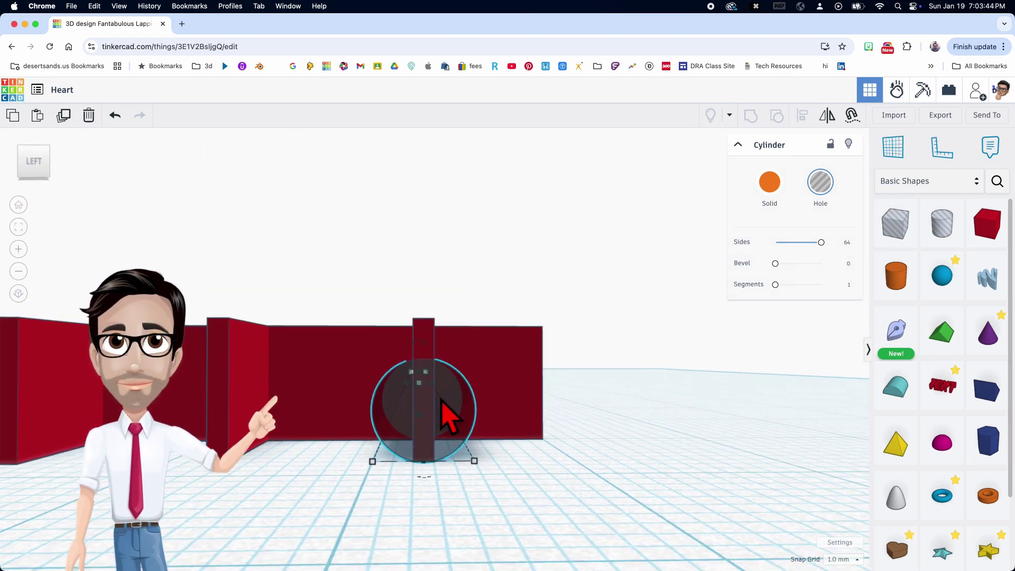
pyautogui.press('Right')
pyautogui.press('Right')
pyautogui.press('Right')
pyautogui.press('Right')
pyautogui.press('Right')
pyautogui.press('Right')
pyautogui.press('Right')
pyautogui.press('Right')
pyautogui.press('Right')
pyautogui.press('Right')
pyautogui.press('Right')
pyautogui.press('Right')
pyautogui.press('Right')
pyautogui.press('Right')
pyautogui.press('Right')
pyautogui.press('Right')
pyautogui.press('Right')
pyautogui.press('Right')
pyautogui.press('Right')
pyautogui.press('Right')
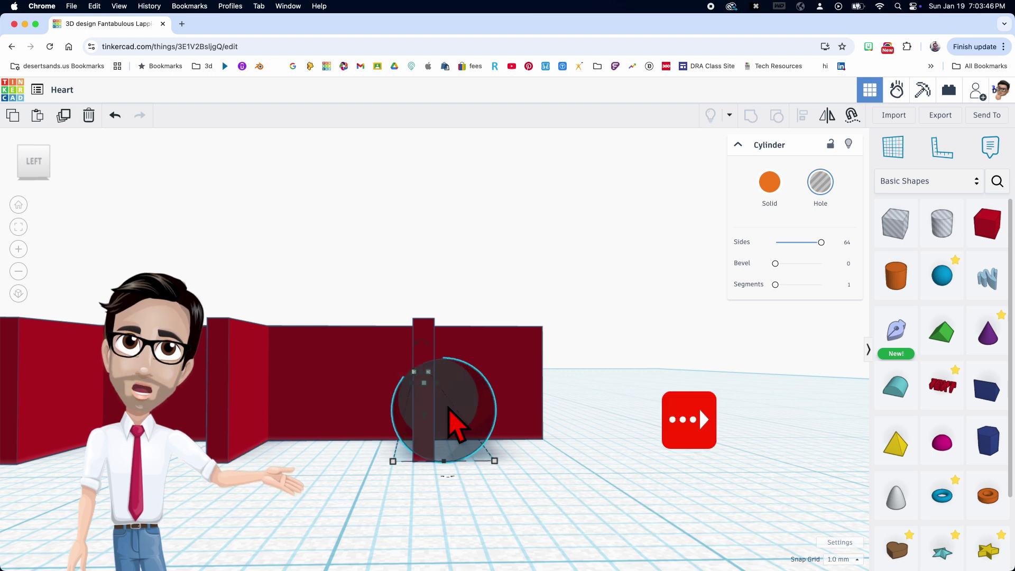
pyautogui.press('Left')
pyautogui.press('Left')
pyautogui.press('Left')
pyautogui.press('Left')
pyautogui.press('Left')
pyautogui.press('Left')
pyautogui.press('Left')
pyautogui.press('Left')
pyautogui.press('Left')
pyautogui.press('Left')
pyautogui.press('Left')
pyautogui.press('Left')
pyautogui.press('Left')
pyautogui.press('Left')
pyautogui.press('Left')
pyautogui.press('Left')
pyautogui.press('Left')
pyautogui.press('Left')
pyautogui.press('Left')
pyautogui.press('Left')
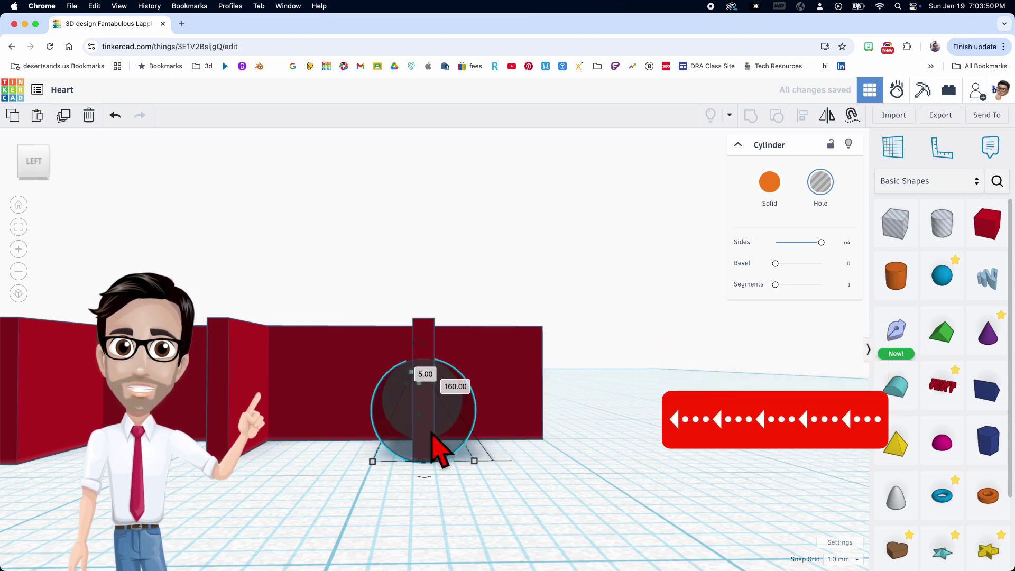
# Sink the hole cylinder to an elevation of -2.5 below the workplane
pyautogui.moveTo(429, 455); pyautogui.dragTo(429, 460, button='right')
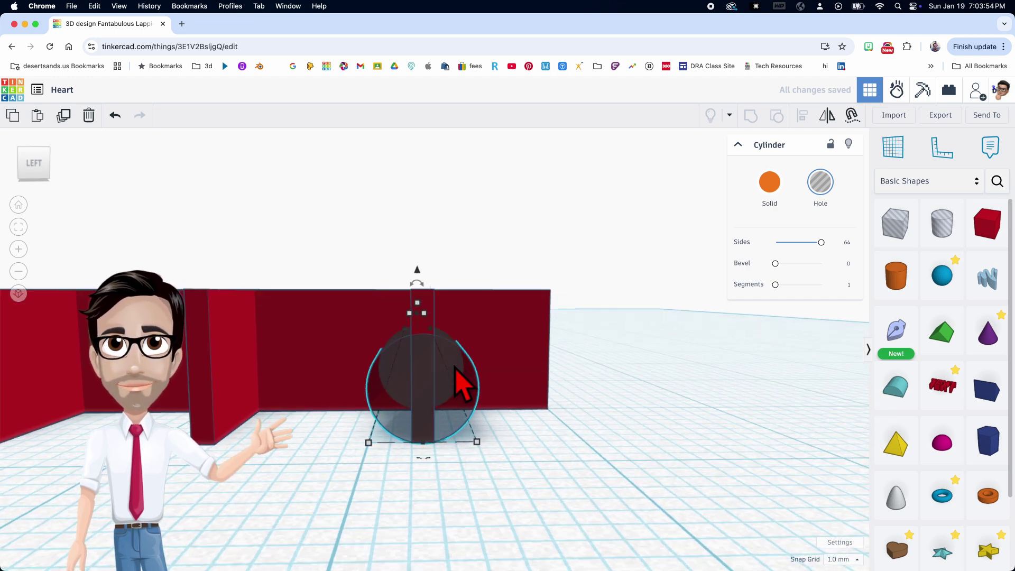
pyautogui.moveTo(419, 270); pyautogui.dragTo(423, 289)
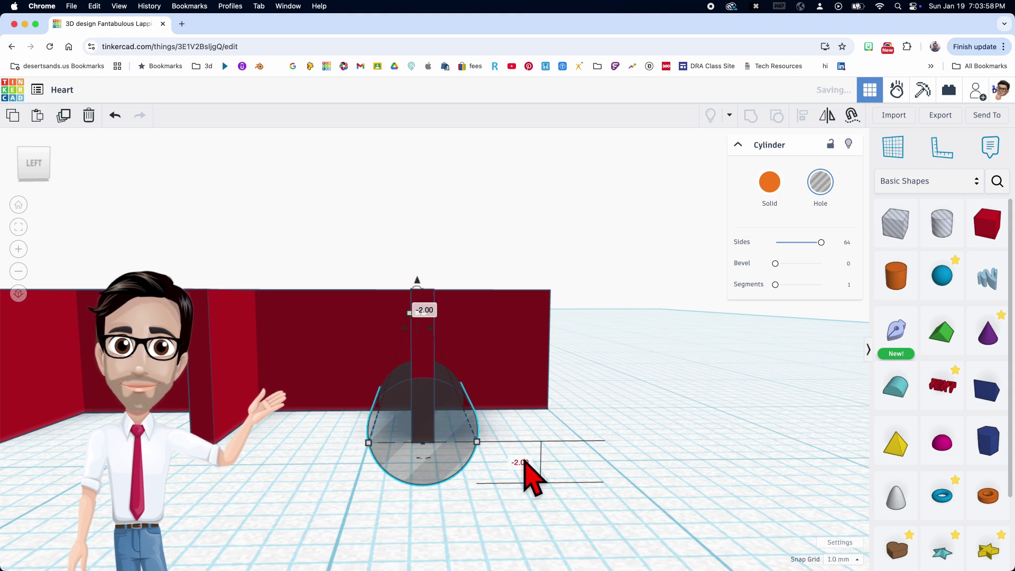
pyautogui.write('-2.5')
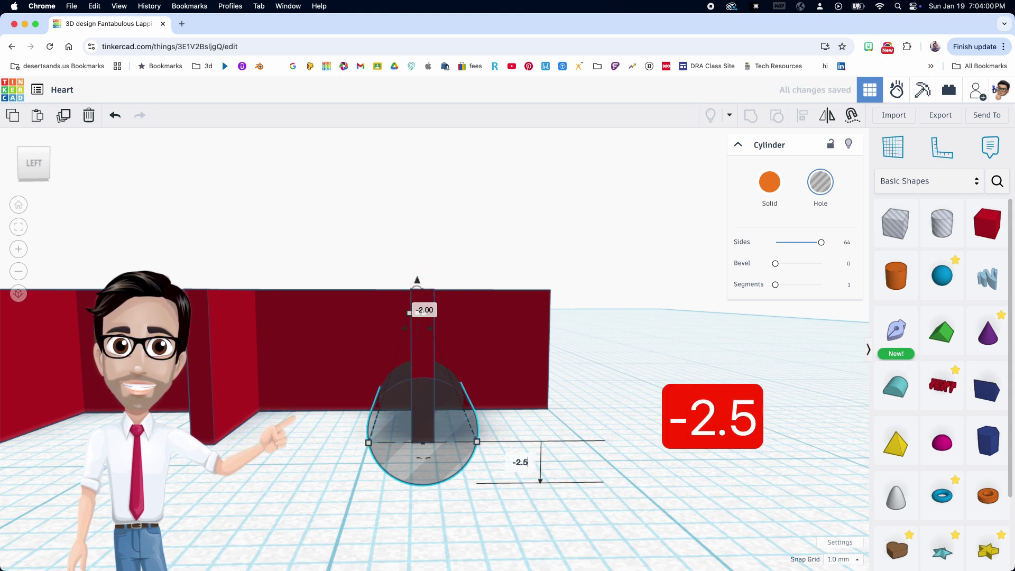
pyautogui.press('Return')
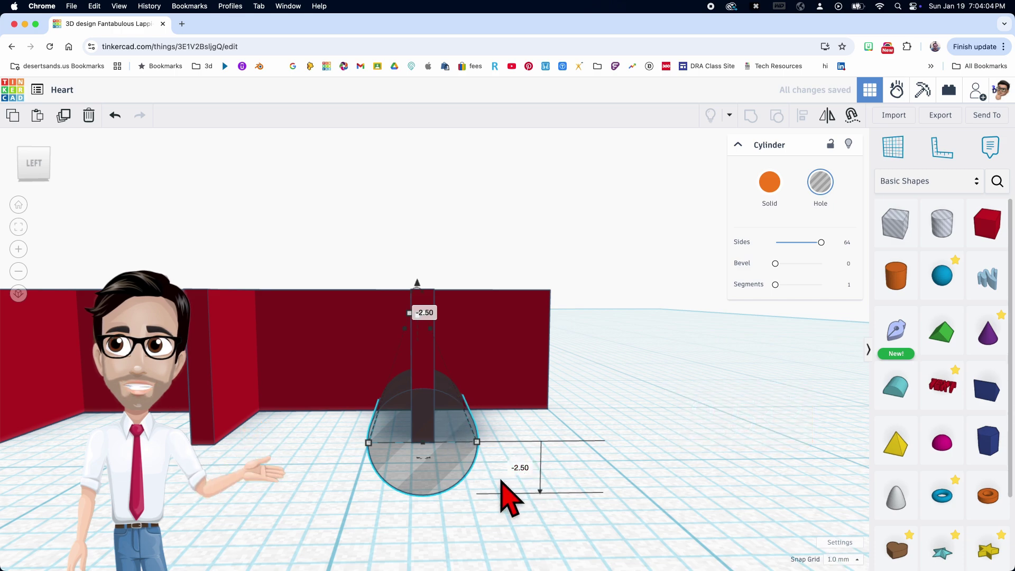
pyautogui.moveTo(501, 480); pyautogui.dragTo(499, 400, button='right')
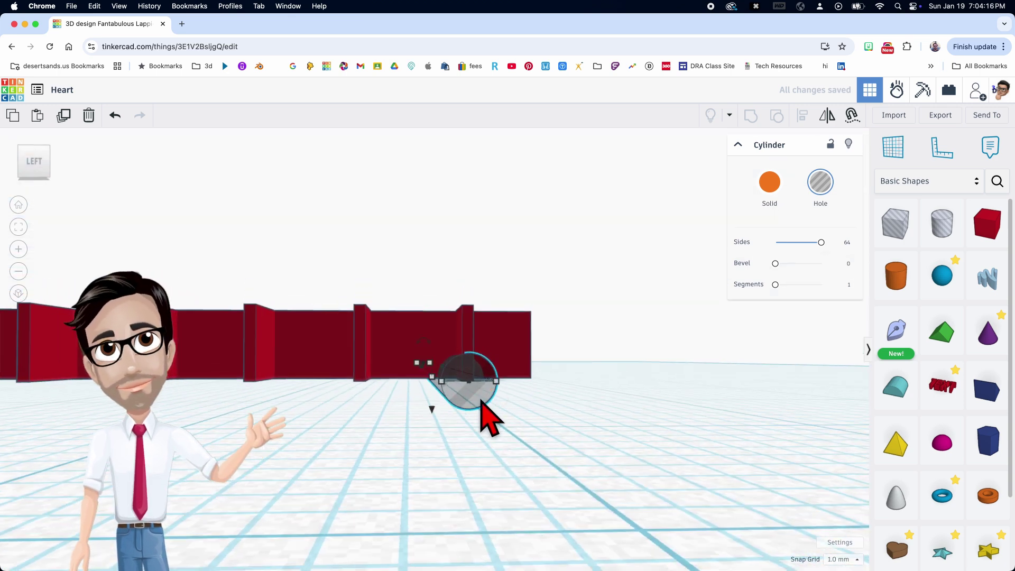
# Duplicate the hole cylinder and raise the copy above the original, first to 7 then to 5
pyautogui.press('super+d')
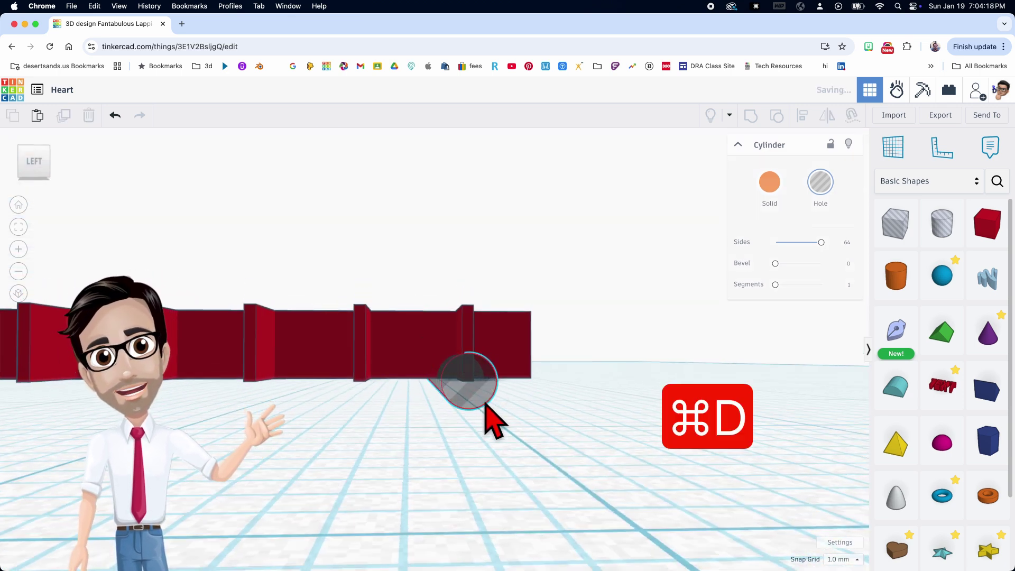
pyautogui.moveTo(481, 402); pyautogui.dragTo(475, 391, button='right')
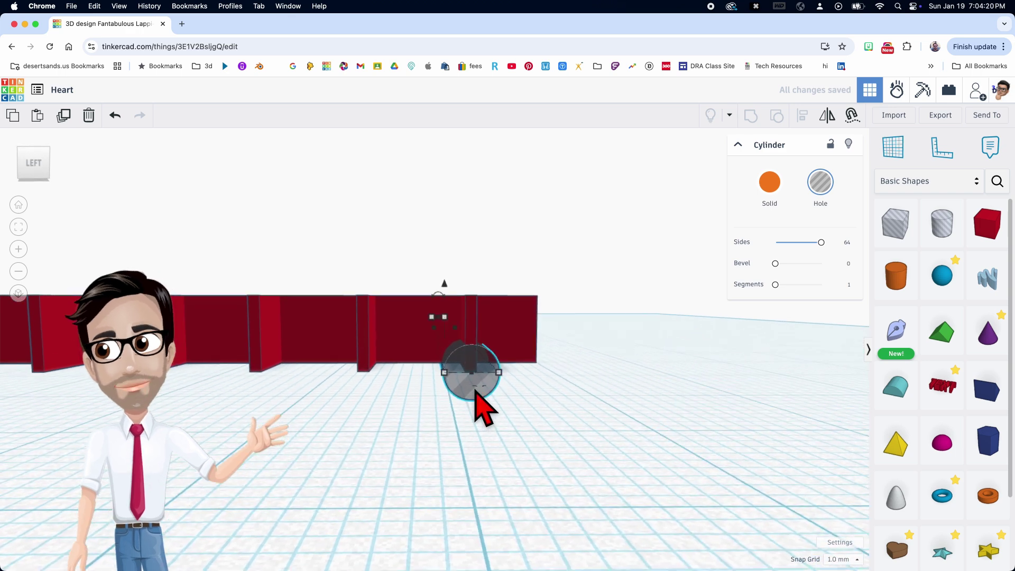
pyautogui.moveTo(446, 280); pyautogui.dragTo(445, 255)
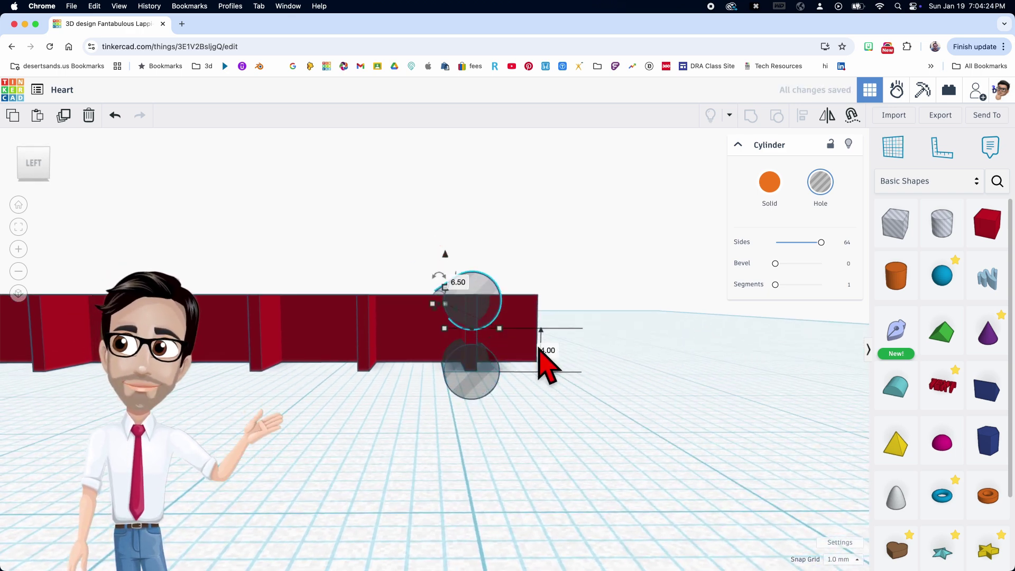
pyautogui.write('7')
pyautogui.press('Return')
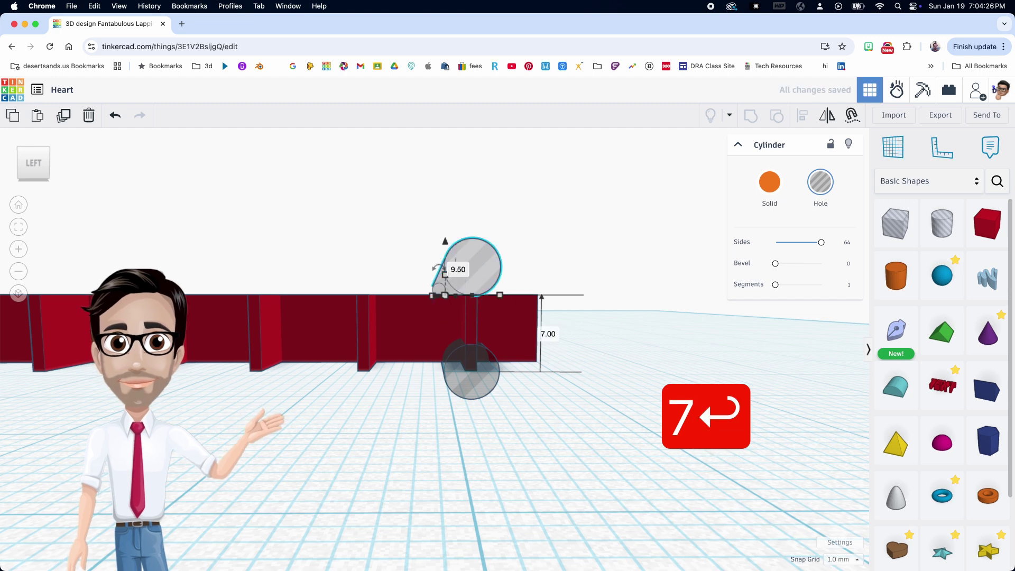
pyautogui.moveTo(466, 311); pyautogui.dragTo(467, 217, button='right')
pyautogui.moveTo(457, 217); pyautogui.dragTo(457, 225)
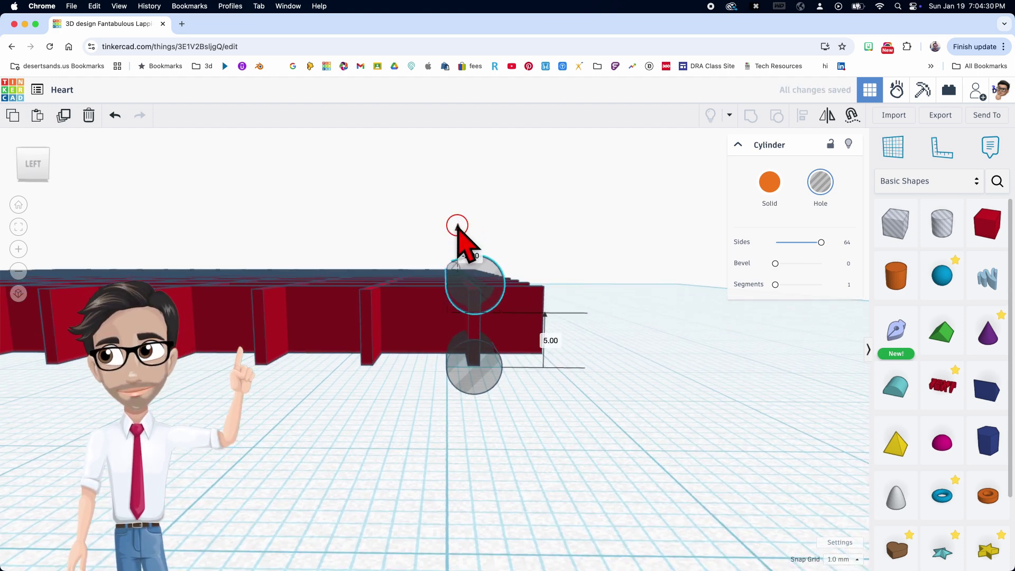
# Set snapping to 0.5 mm and lower the upper cylinder to 4.5 elevation
pyautogui.moveTo(496, 305); pyautogui.dragTo(493, 307, button='right')
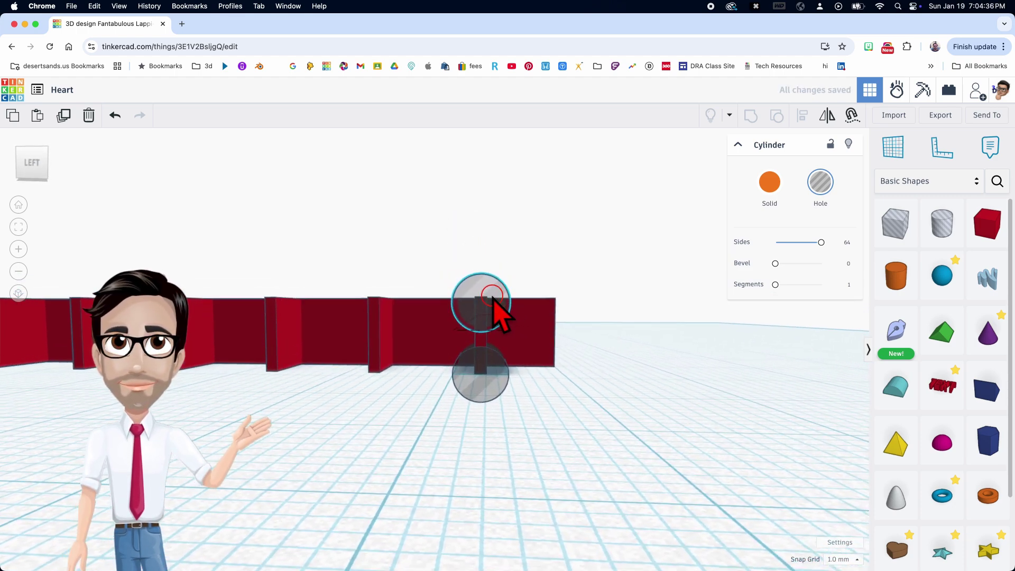
pyautogui.moveTo(502, 296)
pyautogui.mouseDown(button='right')
pyautogui.moveTo(381, 324)
pyautogui.moveTo(274, 301)
pyautogui.moveTo(374, 324)
pyautogui.moveTo(555, 317)
pyautogui.moveTo(505, 291)
pyautogui.mouseUp(button='right')
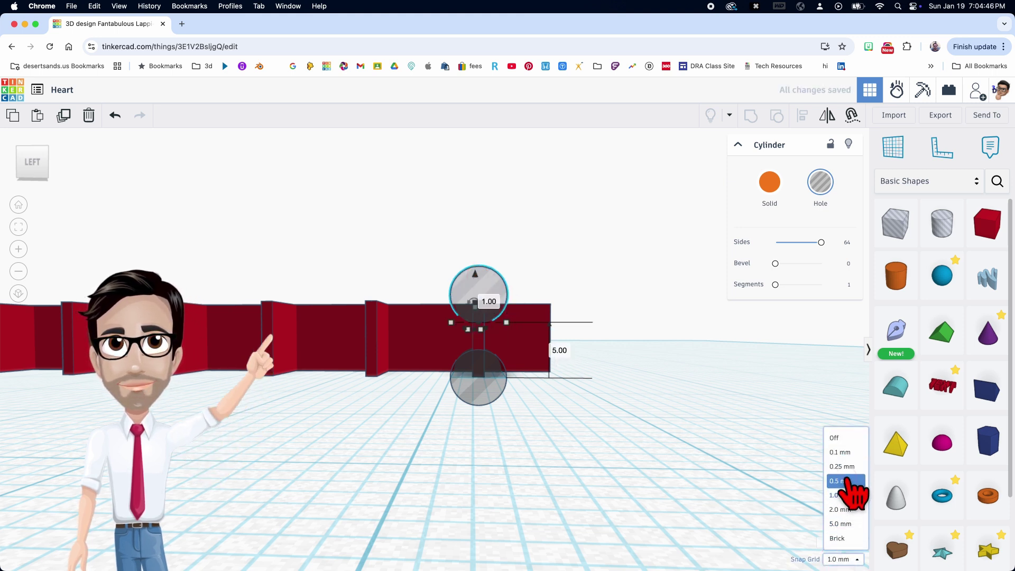
pyautogui.click(844, 484)
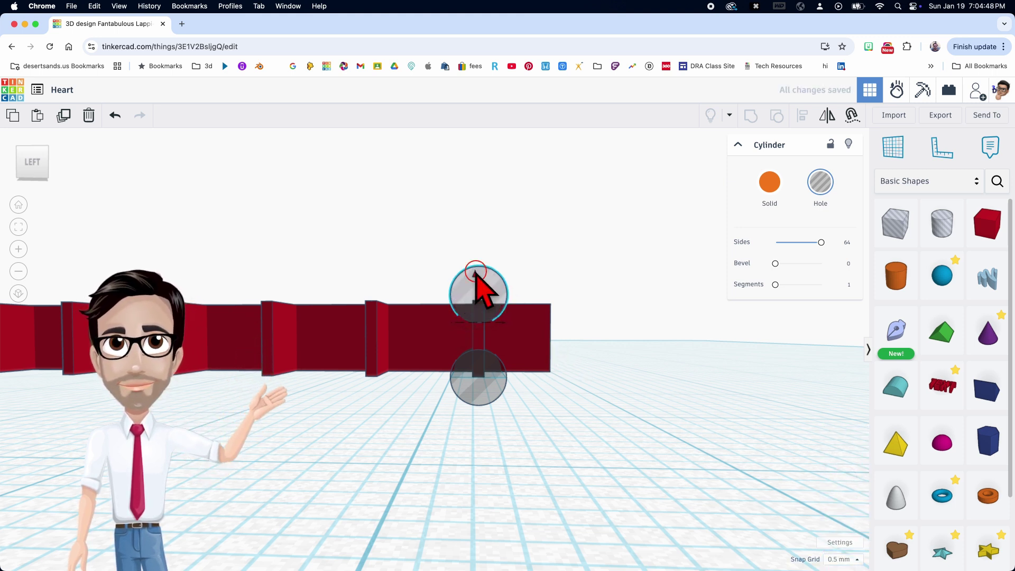
pyautogui.moveTo(476, 273); pyautogui.dragTo(475, 275)
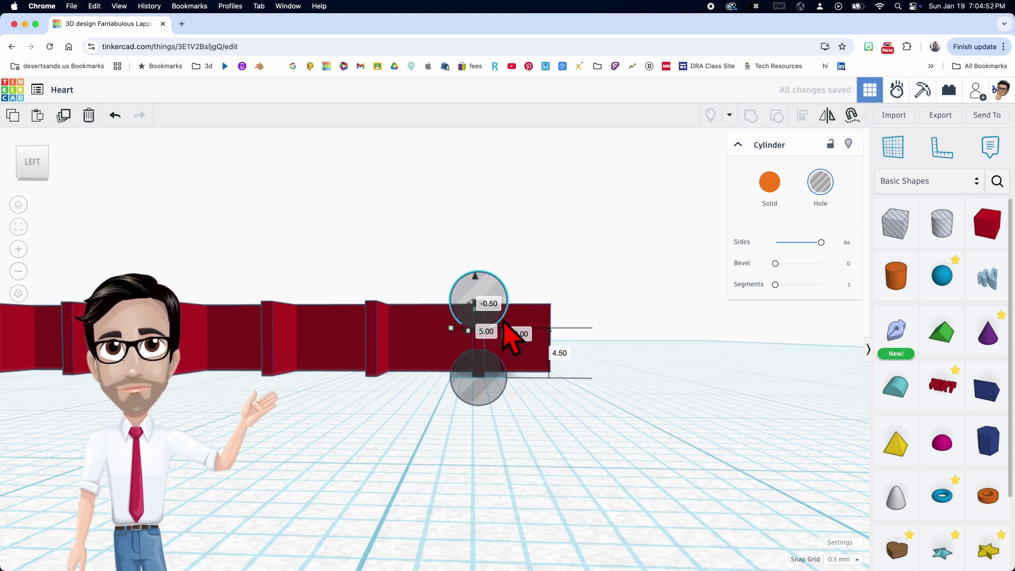
pyautogui.moveTo(488, 290); pyautogui.dragTo(485, 383)
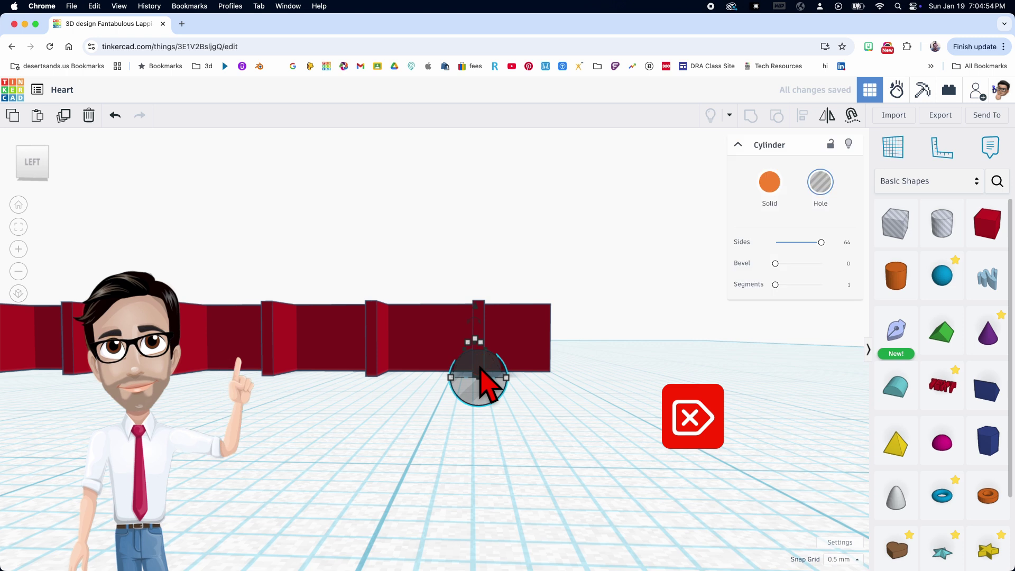
# Duplicate the cylinder again, raise the new copy, and select it with the lower cylinder
pyautogui.press('super+d')
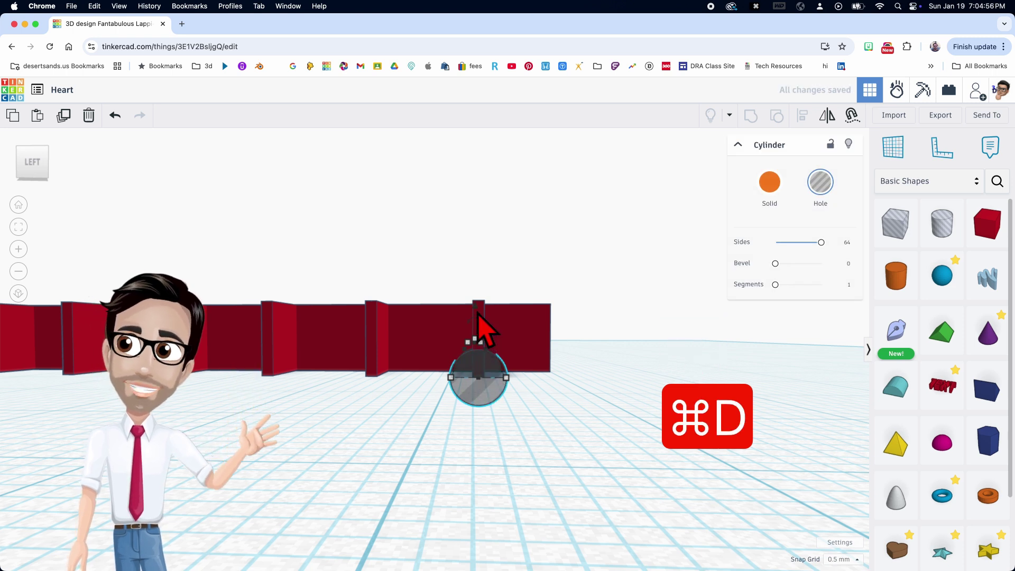
pyautogui.moveTo(477, 305); pyautogui.dragTo(479, 278)
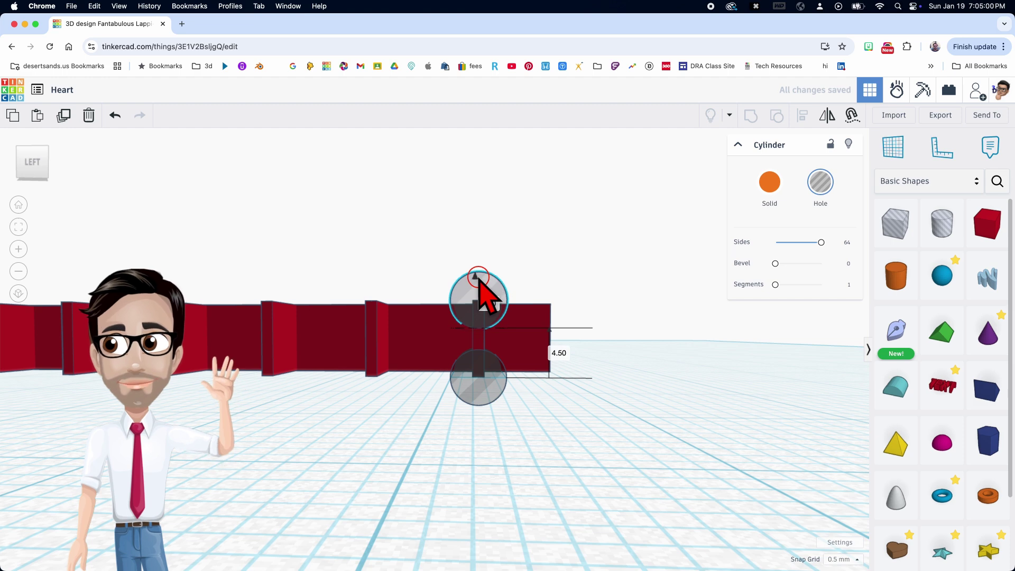
pyautogui.moveTo(560, 359); pyautogui.dragTo(491, 398, button='right')
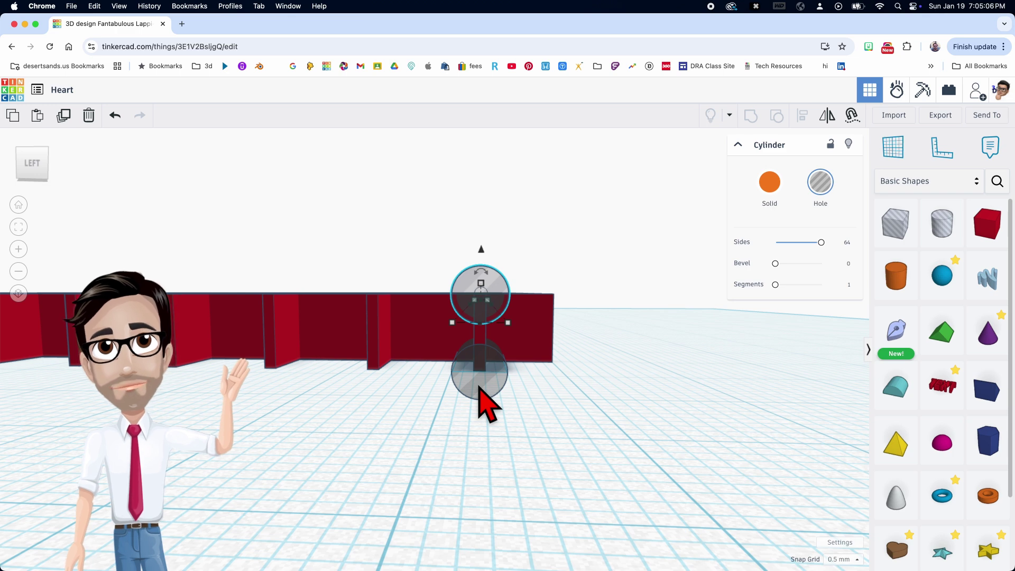
pyautogui.keyDown('shift'); pyautogui.click(479, 386); pyautogui.keyUp('shift')
pyautogui.moveTo(480, 391); pyautogui.dragTo(569, 403, button='right')
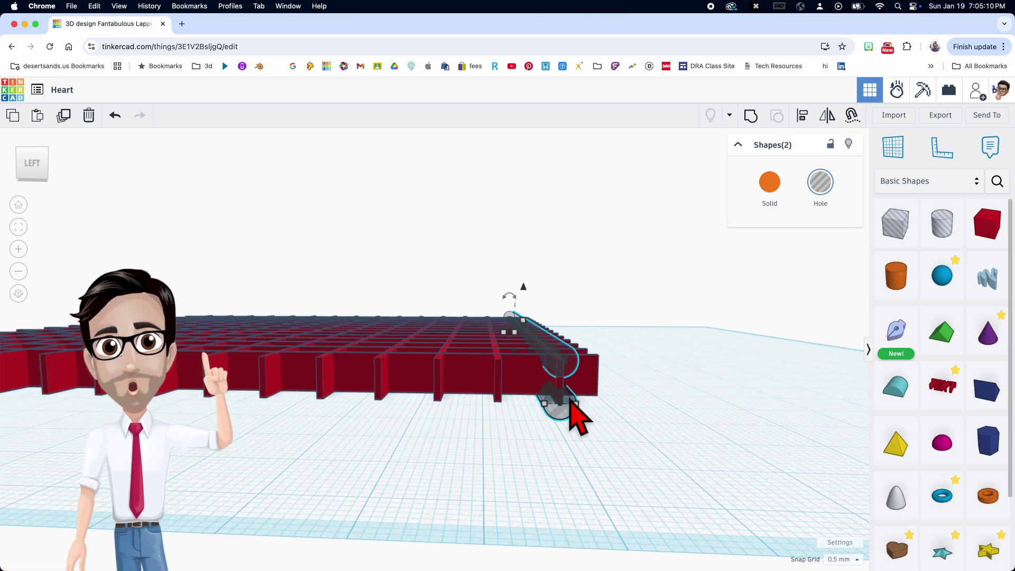
# Set snapping back to 1.0 mm and delete the duplicated pair of cylinders
pyautogui.press('super+d')
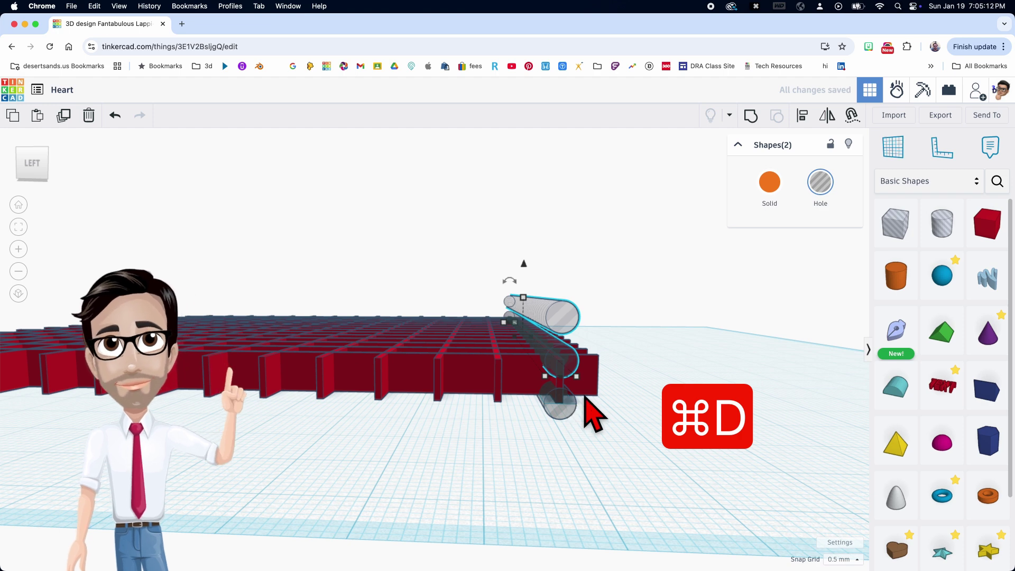
pyautogui.click(842, 559)
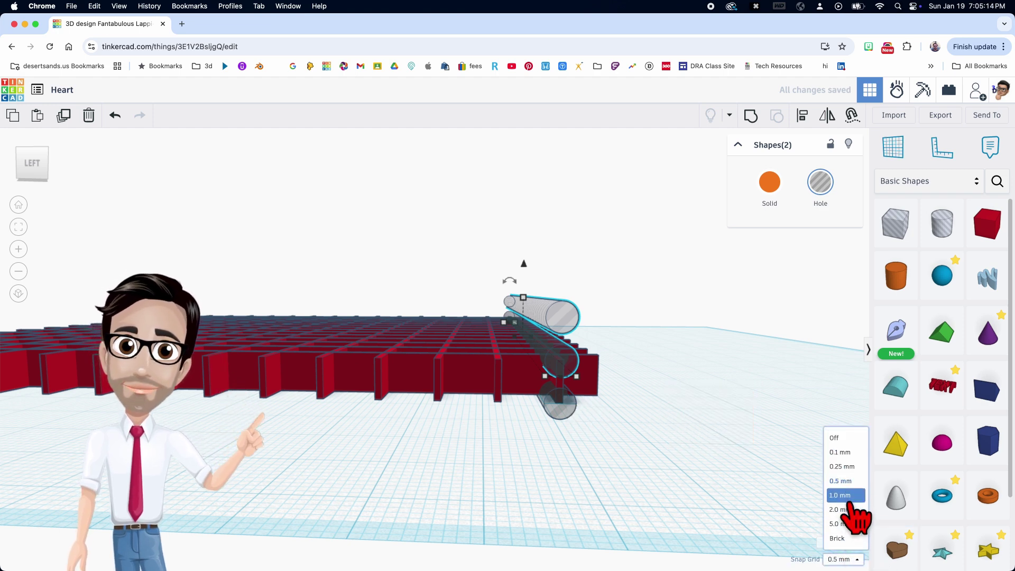
pyautogui.click(846, 495)
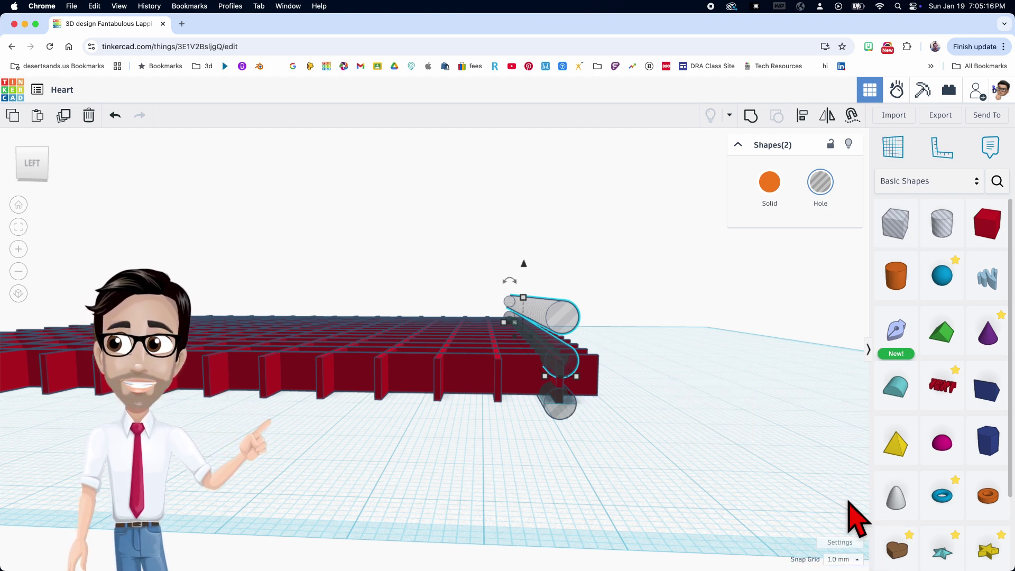
pyautogui.press('Delete')
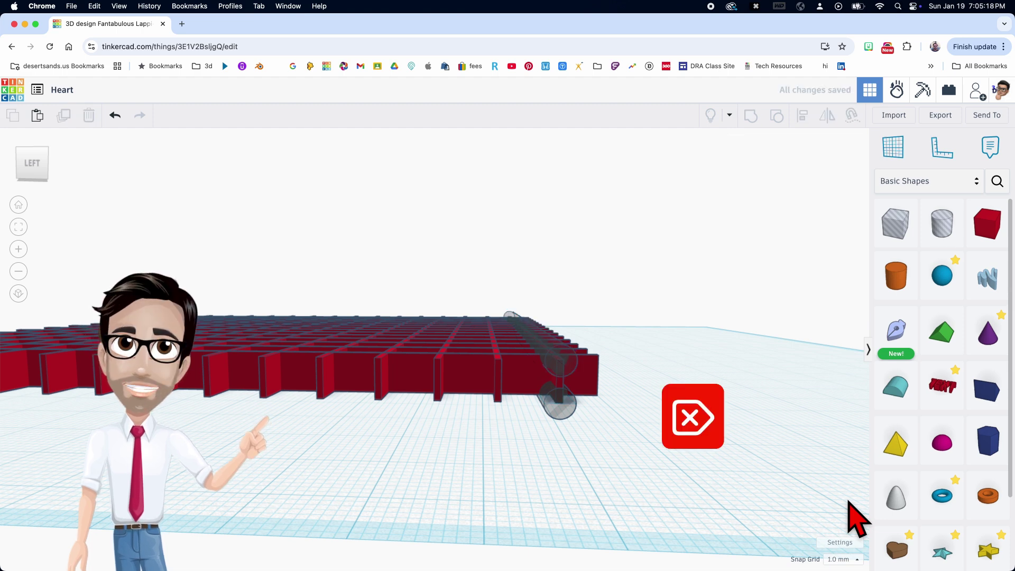
# Duplicate the pair of tilted holes and shift the copies left onto the next wall
pyautogui.click(566, 412)
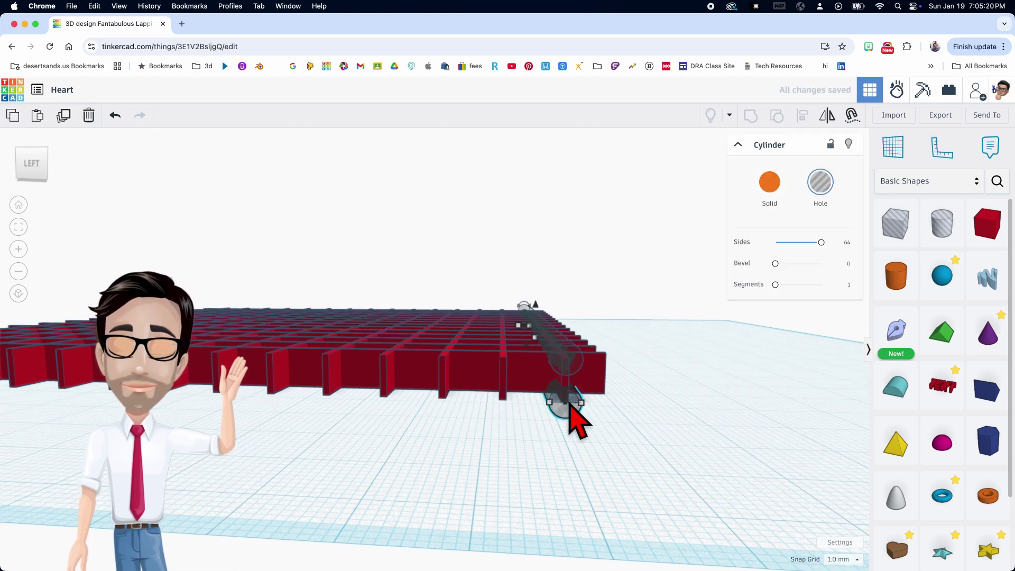
pyautogui.scroll(3, 591, 403)
pyautogui.click(555, 421)
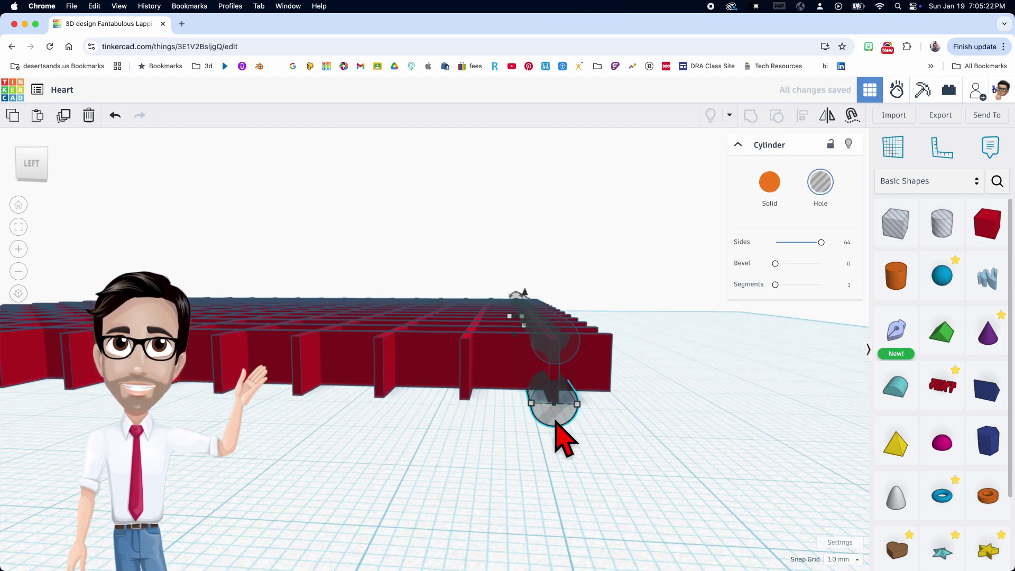
pyautogui.keyDown('shift'); pyautogui.click(570, 350); pyautogui.keyUp('shift')
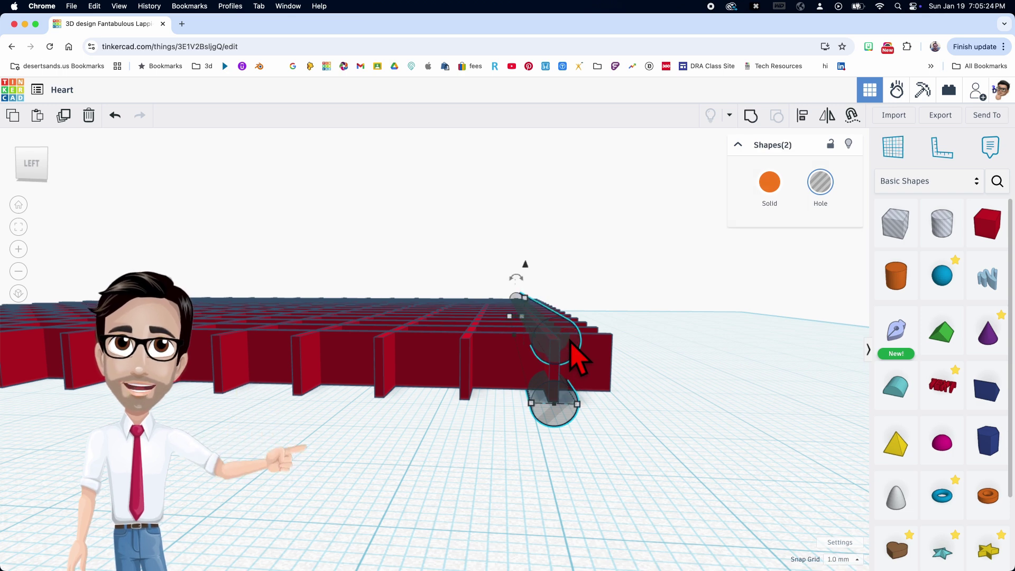
pyautogui.press('super+d')
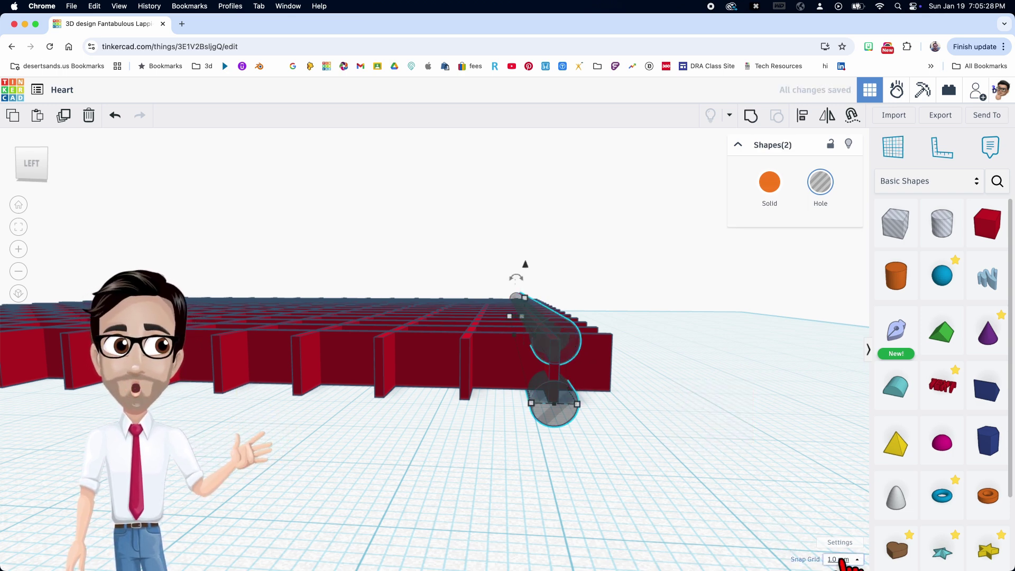
pyautogui.press('Left')
pyautogui.press('Left')
pyautogui.press('Left')
pyautogui.press('Left')
pyautogui.press('Left')
pyautogui.press('Left')
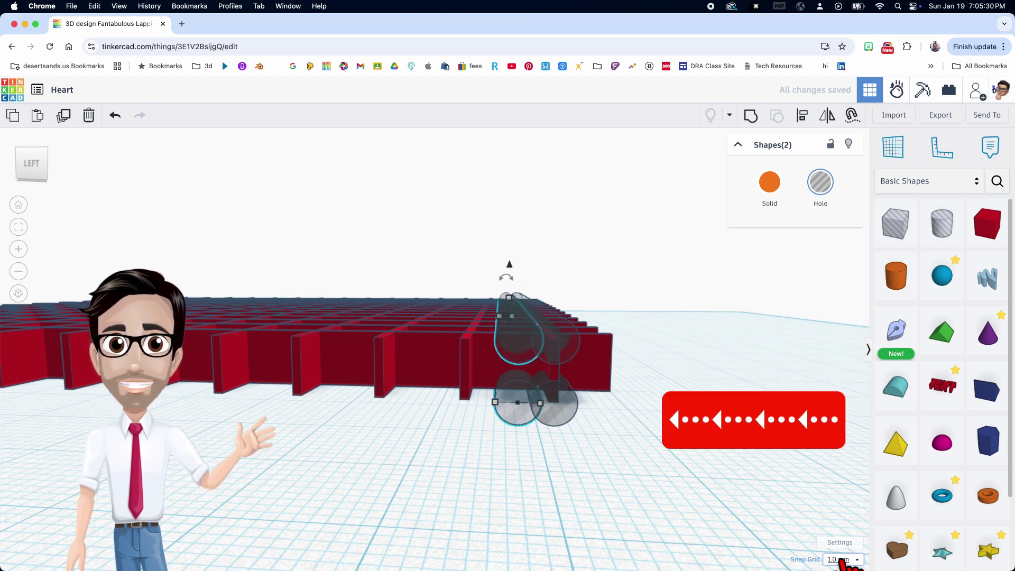
pyautogui.press('Left')
pyautogui.press('Left')
pyautogui.press('Left')
pyautogui.press('Left')
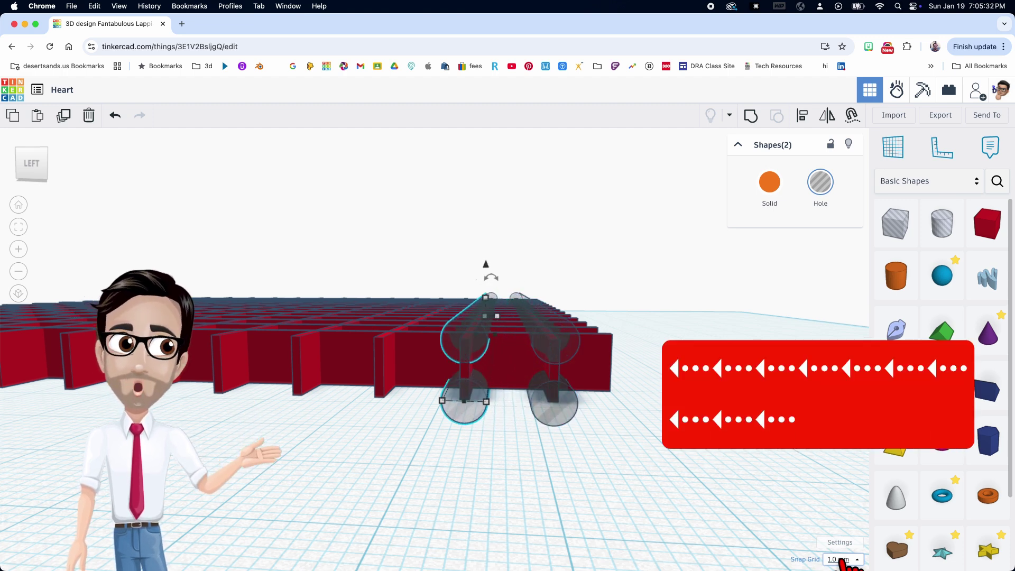
# Repeat the hole-pair copies across the remaining walls of the lattice
pyautogui.moveTo(517, 429); pyautogui.dragTo(525, 429, button='right')
pyautogui.scroll(-10, 525, 430)
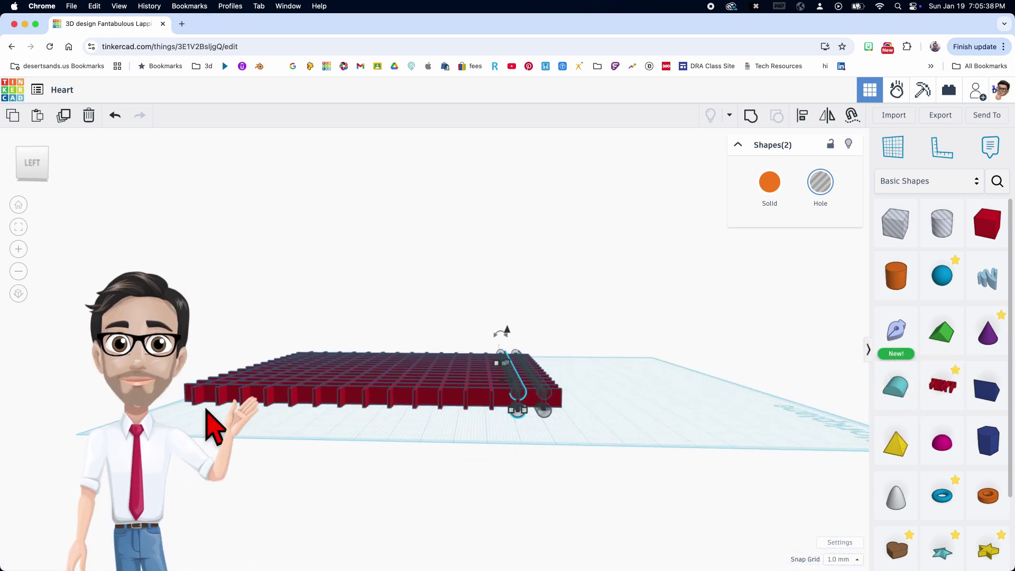
pyautogui.press('super+d')
pyautogui.press('super+d')
pyautogui.press('super+d')
pyautogui.press('super+d')
pyautogui.press('super+d')
pyautogui.press('super+d')
pyautogui.press('super+d')
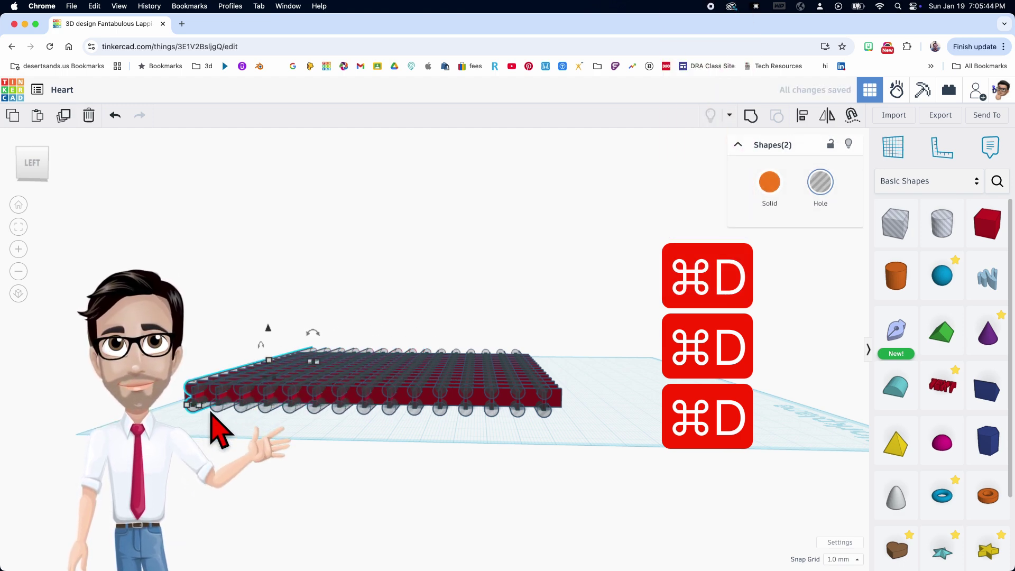
pyautogui.moveTo(226, 422); pyautogui.dragTo(476, 409, button='right')
pyautogui.scroll(3, 565, 455)
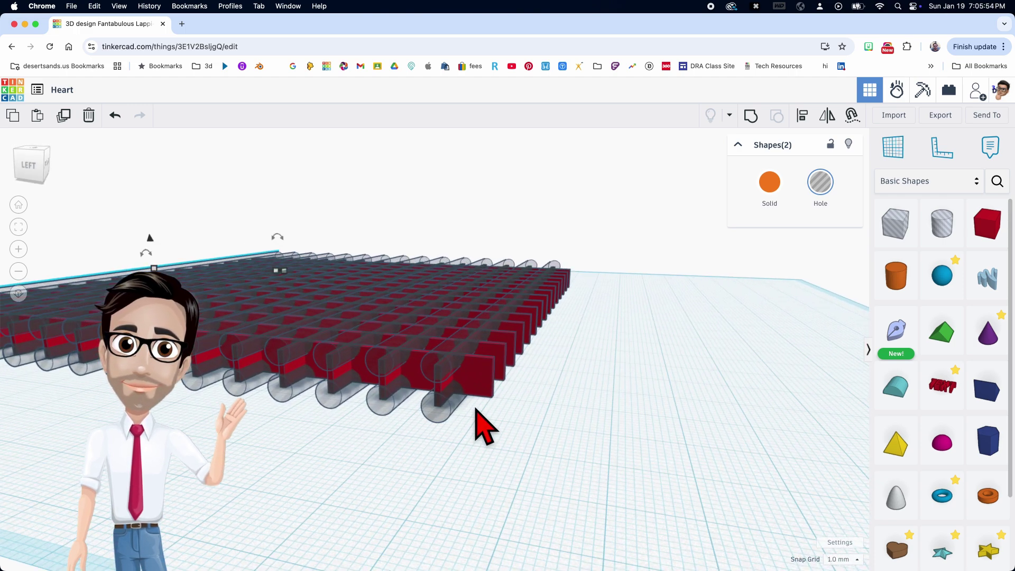
pyautogui.click(476, 408)
# Hide the long red bar along the lattice edge
pyautogui.scroll(5, 439, 383)
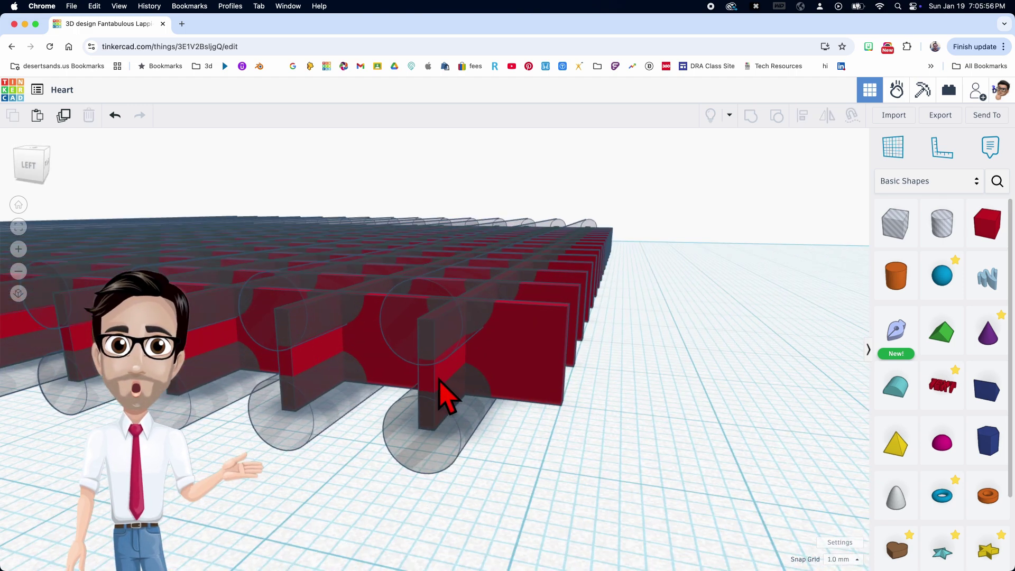
pyautogui.moveTo(438, 380); pyautogui.dragTo(412, 298, button='right')
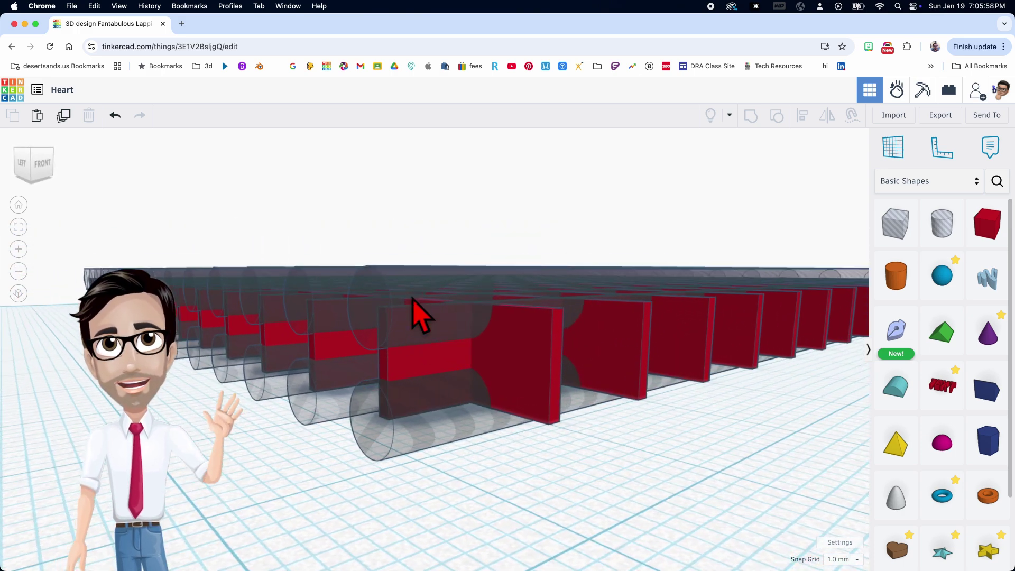
pyautogui.click(433, 381)
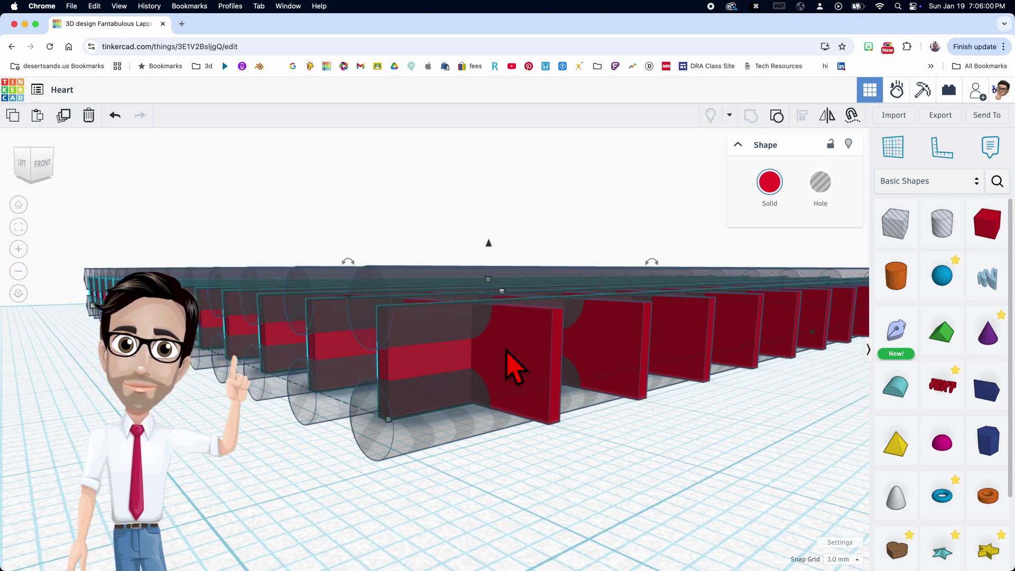
pyautogui.click(849, 144)
pyautogui.scroll(-5, 614, 390)
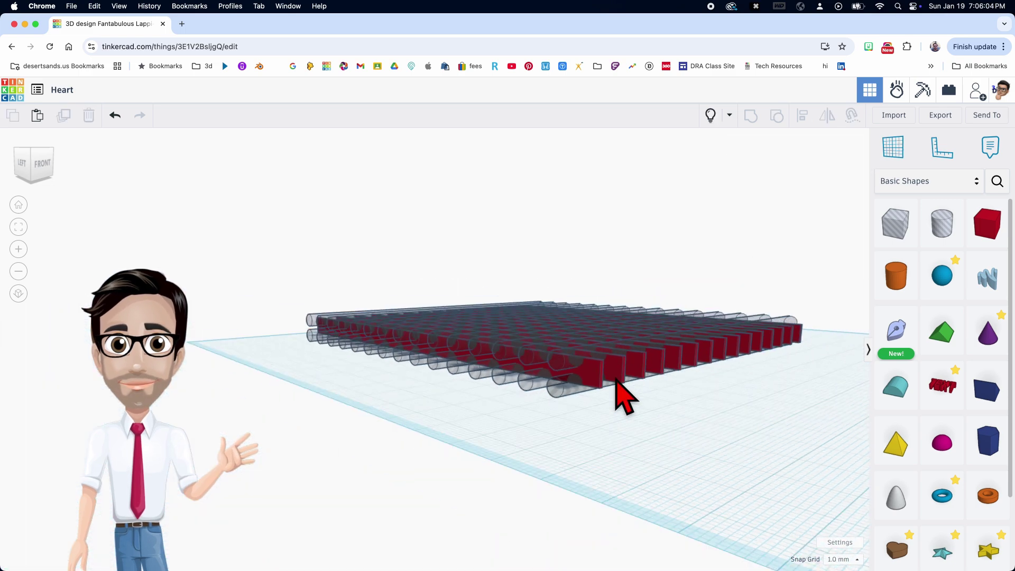
pyautogui.click(663, 412)
# Group all 31 walls and hole cylinders into one notched shape
pyautogui.moveTo(663, 413); pyautogui.dragTo(574, 384, button='right')
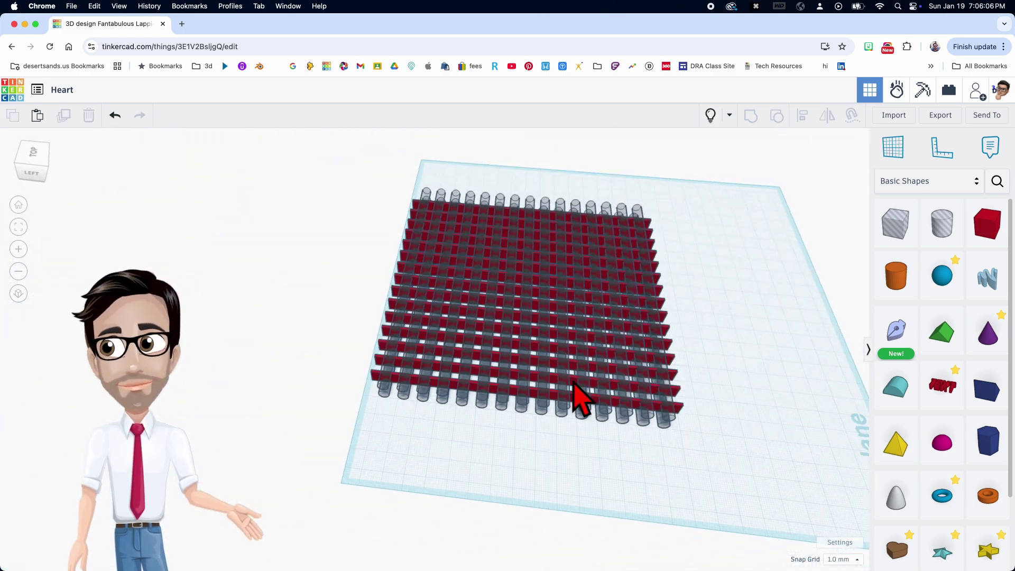
pyautogui.moveTo(345, 165); pyautogui.dragTo(675, 453)
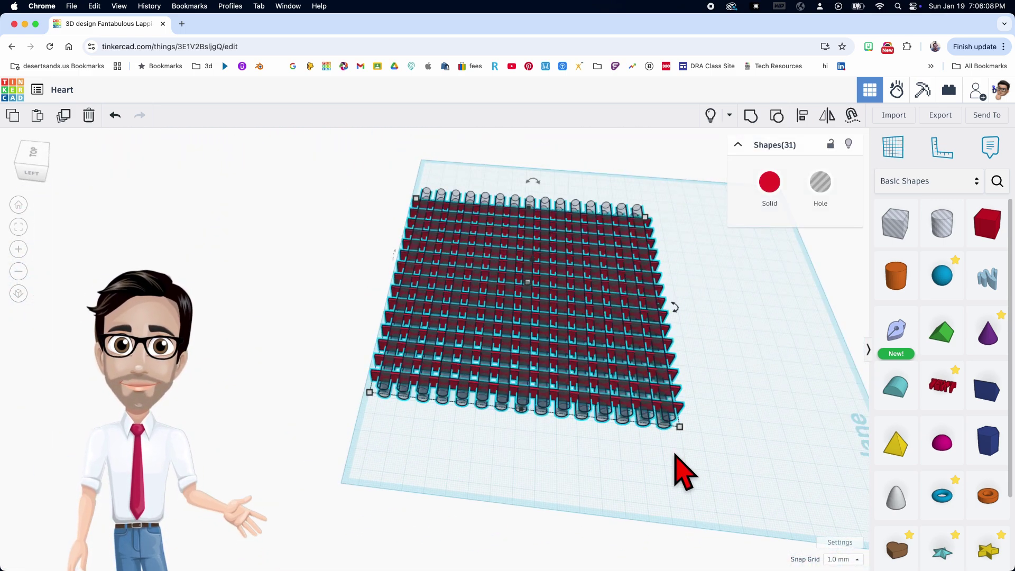
pyautogui.press('super+g')
pyautogui.moveTo(675, 449); pyautogui.dragTo(547, 311, button='right')
pyautogui.scroll(2, 543, 319)
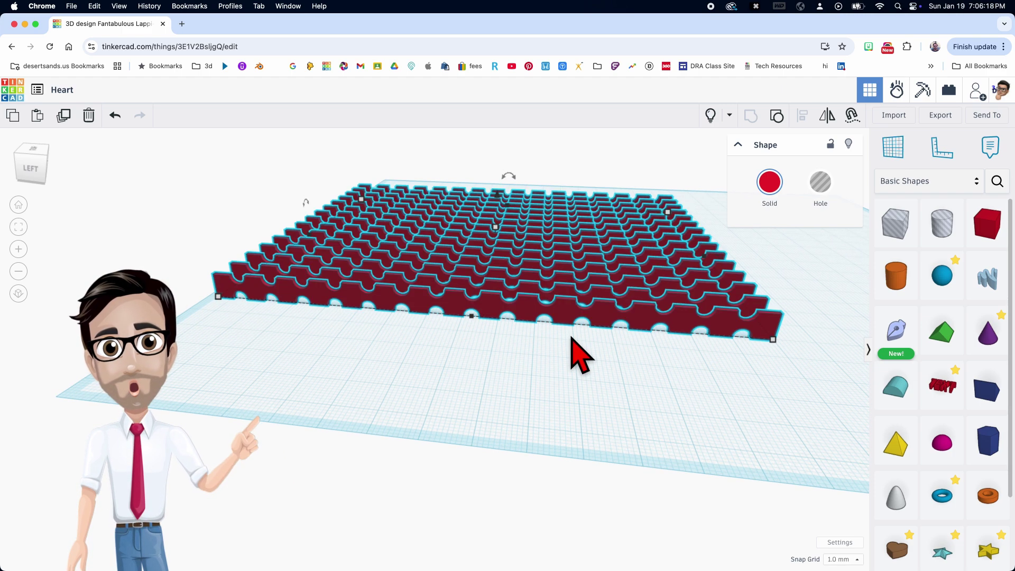
pyautogui.moveTo(571, 340); pyautogui.dragTo(563, 432, button='right')
# Show all hidden red bars again
pyautogui.click(574, 439)
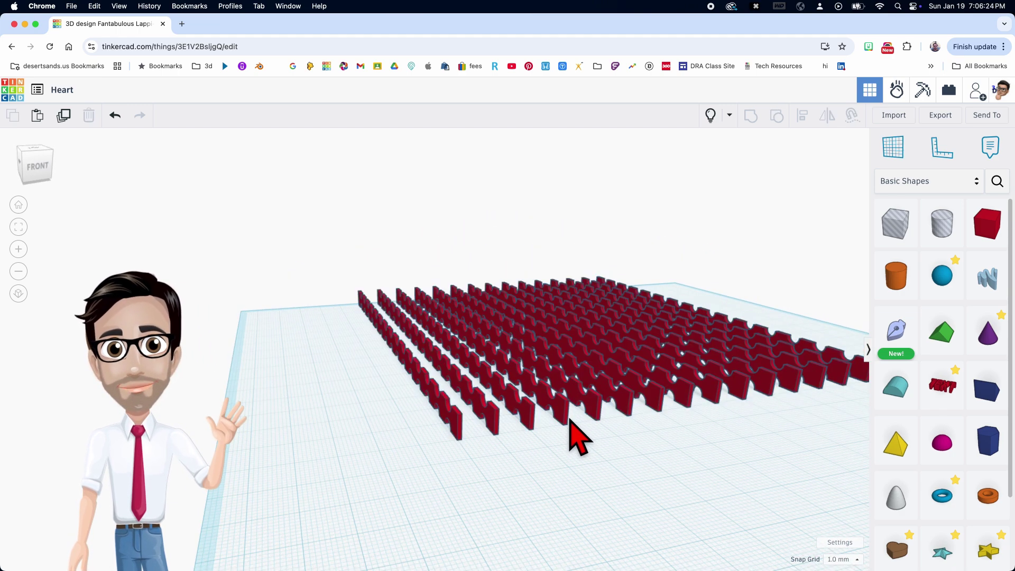
pyautogui.click(568, 423)
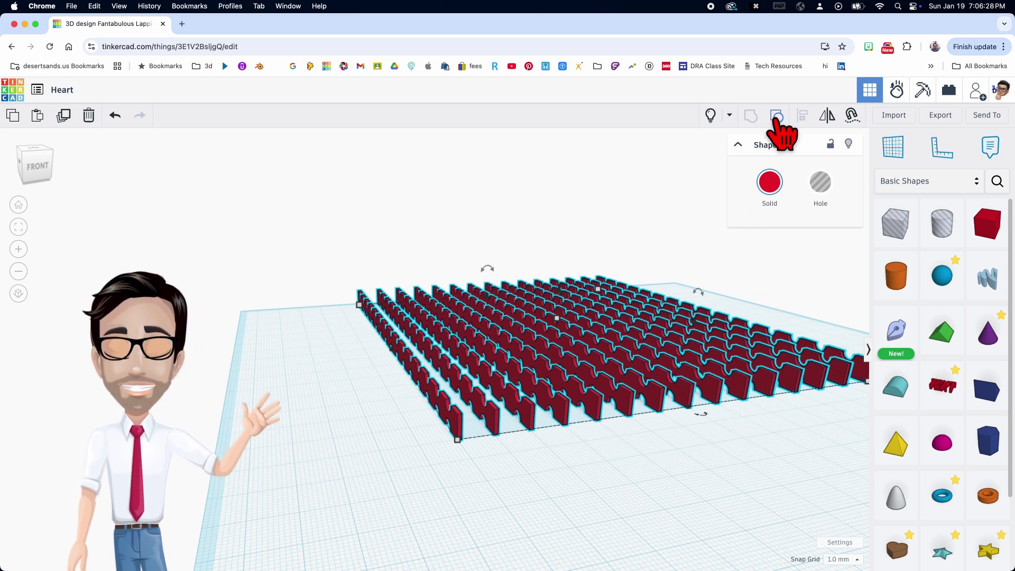
pyautogui.click(711, 117)
pyautogui.moveTo(502, 343); pyautogui.dragTo(635, 344, button='right')
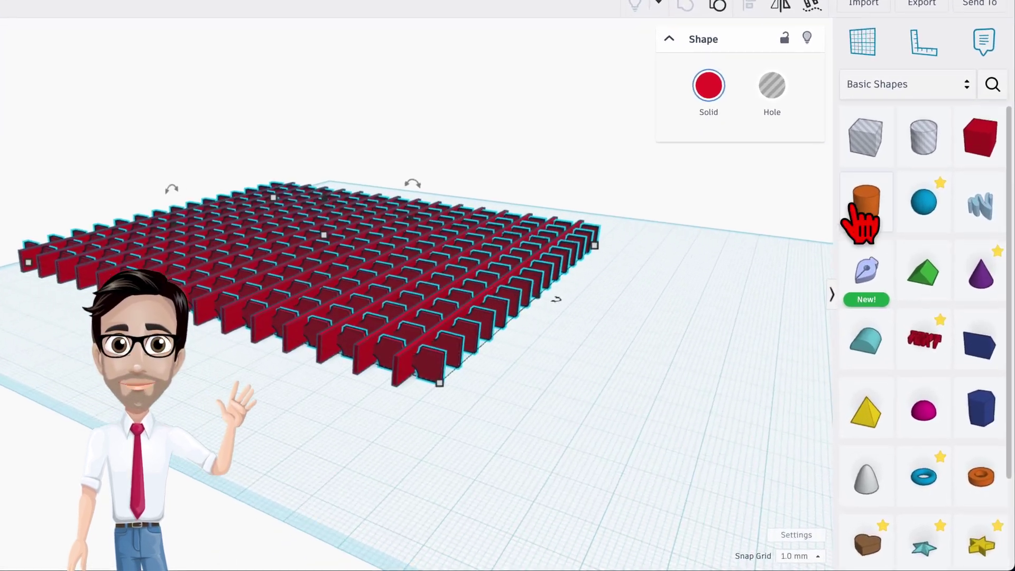
# Place a new cylinder hole beside the lattice and set its height to 5
pyautogui.moveTo(926, 143); pyautogui.dragTo(544, 412)
pyautogui.moveTo(556, 379); pyautogui.dragTo(536, 374, button='right')
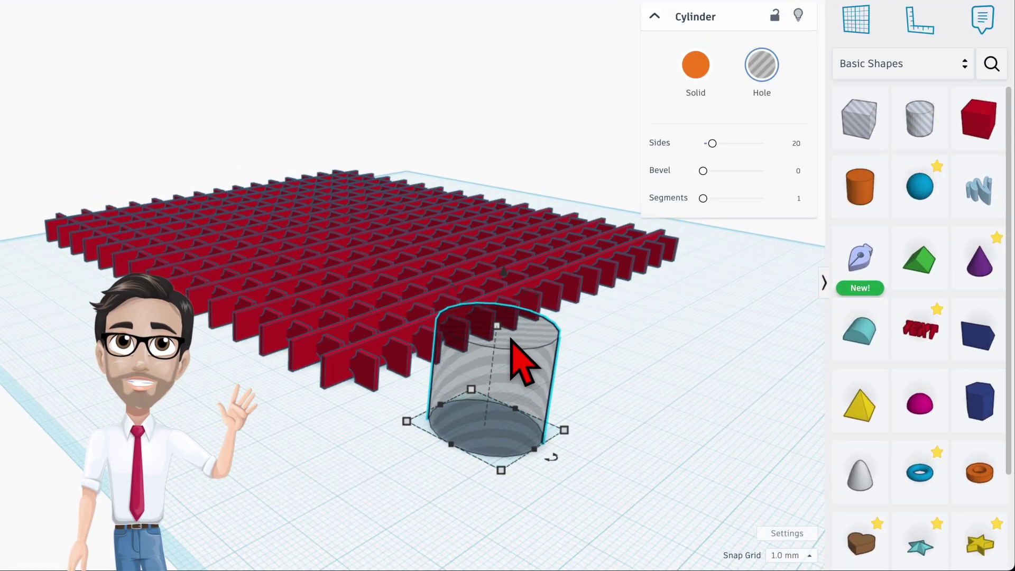
pyautogui.keyDown('shift'); pyautogui.moveTo(496, 328); pyautogui.dragTo(501, 355); pyautogui.keyUp('shift')
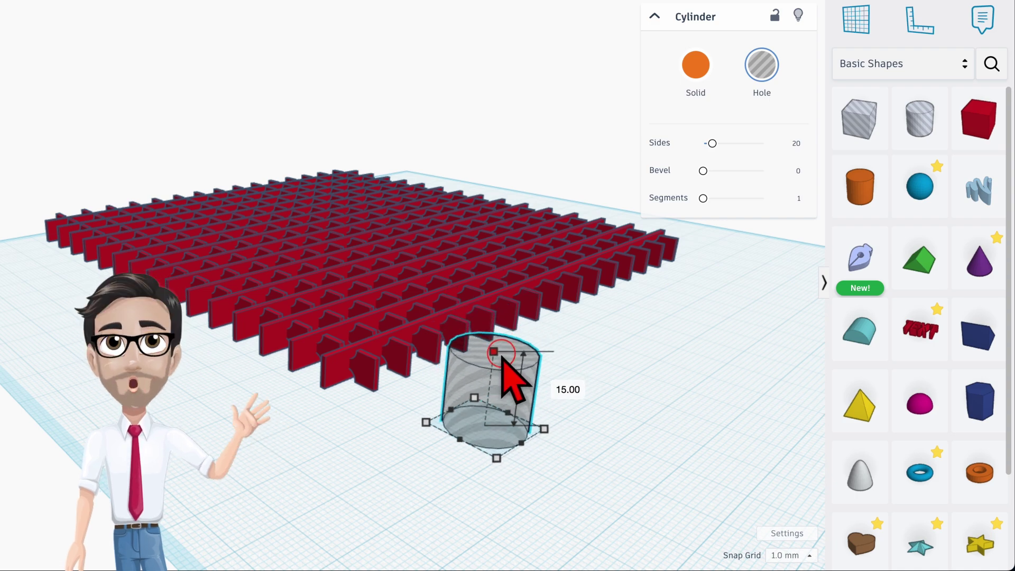
pyautogui.click(569, 391)
pyautogui.write('5')
pyautogui.press('Return')
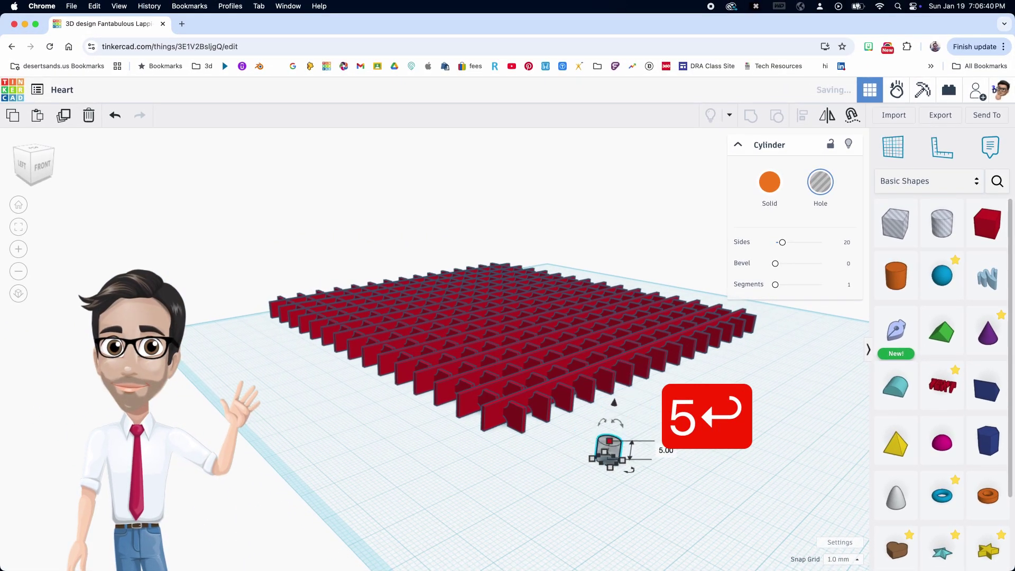
# Lay the cylinder hole on its side, stretch it to 160, and move it under the lattice's front edge
pyautogui.click(644, 477)
pyautogui.moveTo(627, 475); pyautogui.dragTo(734, 431, button='right')
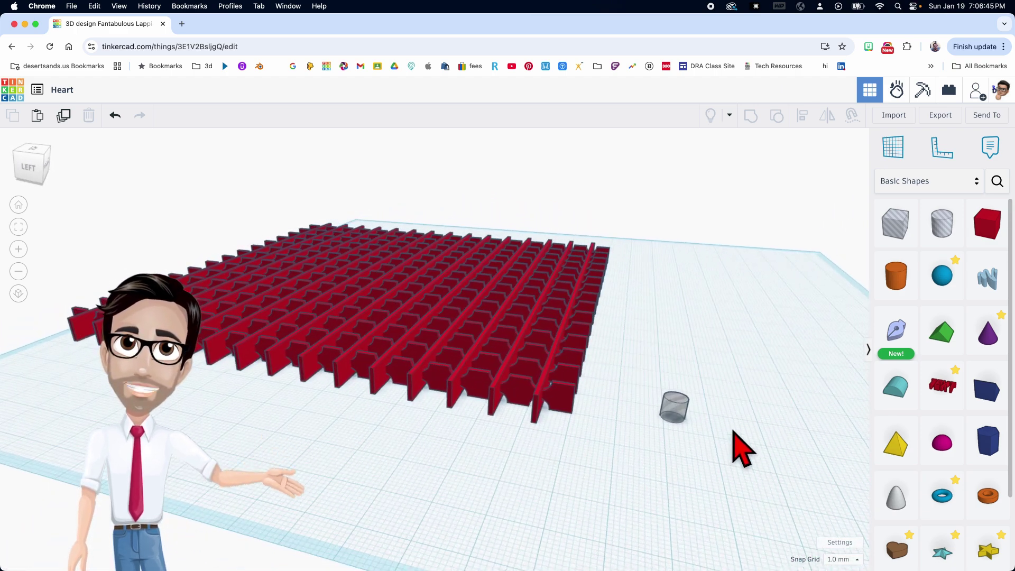
pyautogui.click(671, 406)
pyautogui.moveTo(678, 373); pyautogui.dragTo(691, 435)
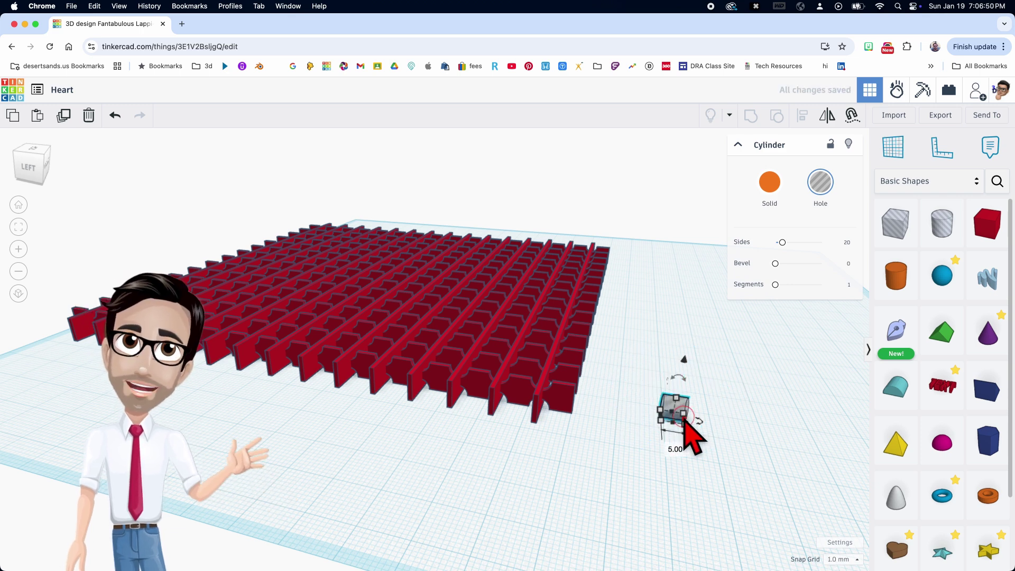
pyautogui.write('160')
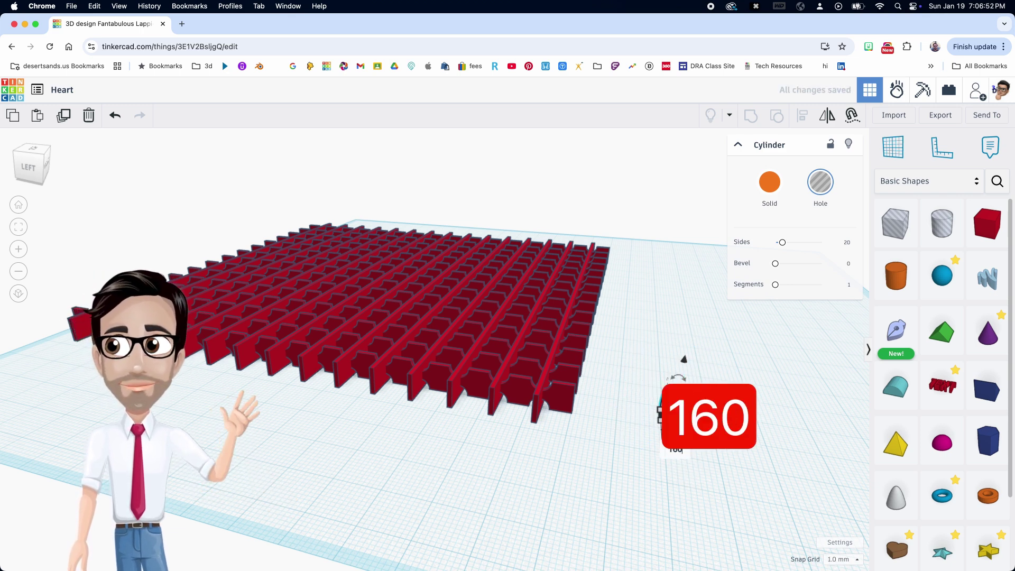
pyautogui.press('Return')
pyautogui.moveTo(608, 408); pyautogui.dragTo(855, 454, button='right')
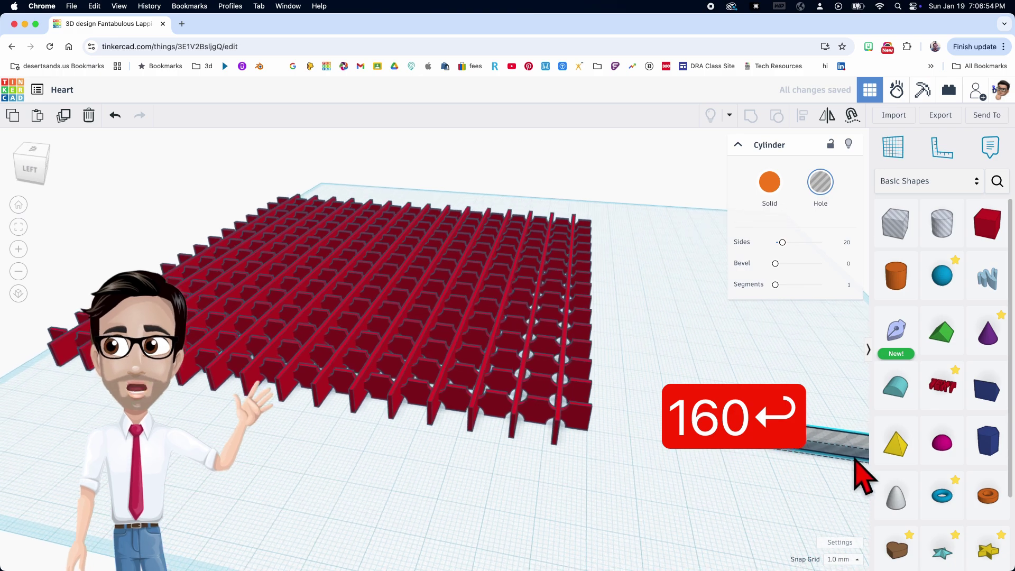
pyautogui.moveTo(828, 437); pyautogui.dragTo(140, 350)
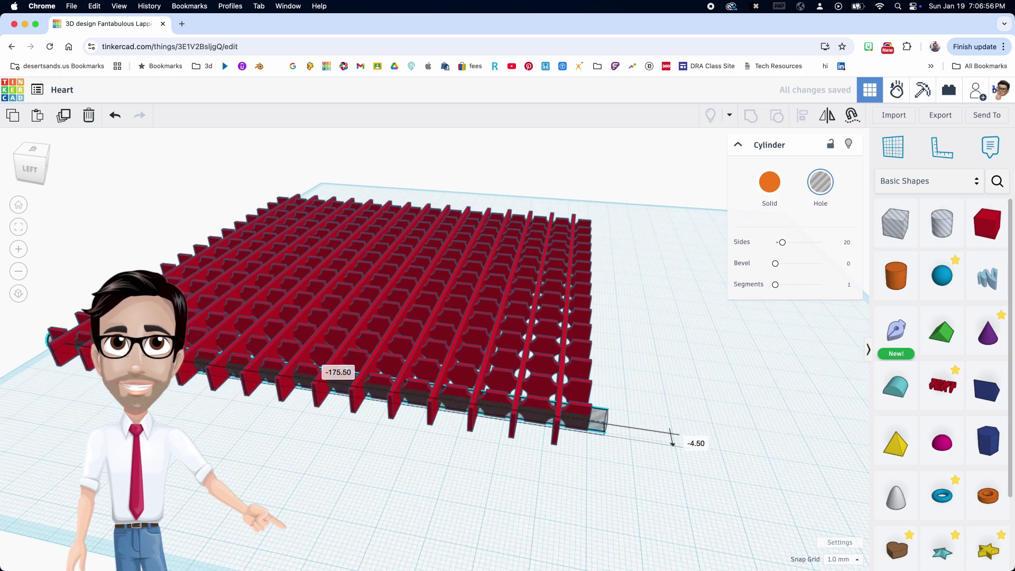
pyautogui.moveTo(139, 350); pyautogui.dragTo(380, 317, button='right')
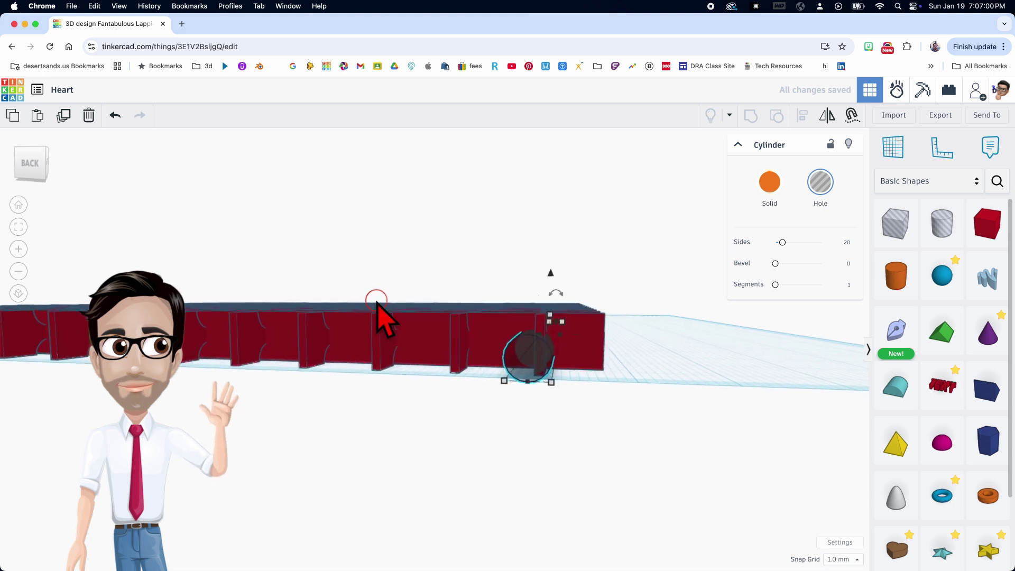
# Give the long cylinder hole 64 sides for smoothness
pyautogui.moveTo(782, 243); pyautogui.dragTo(821, 242)
pyautogui.scroll(1, 502, 365)
pyautogui.scroll(5, 505, 366)
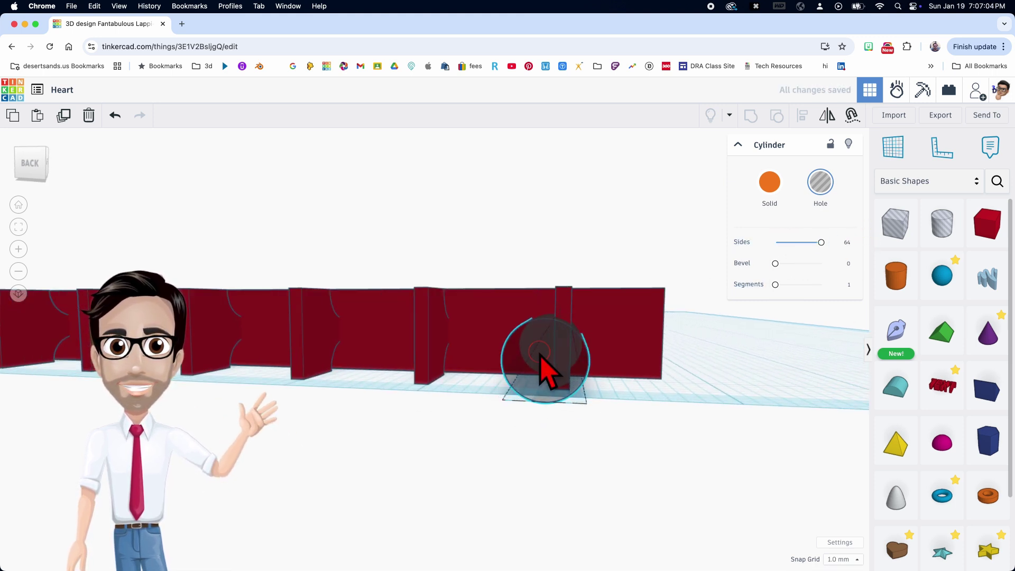
pyautogui.scroll(3, 579, 364)
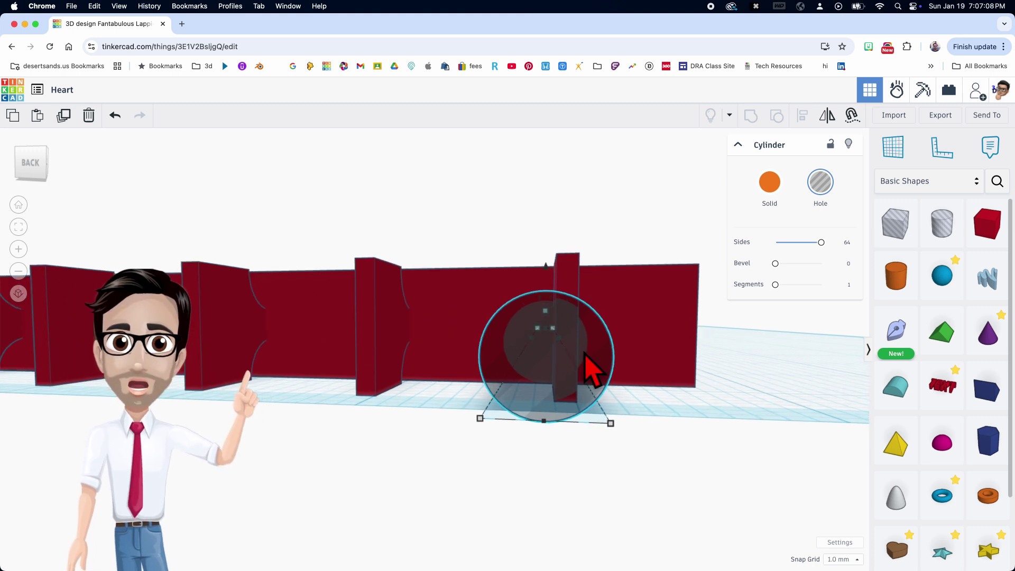
# Centre the hole on a lattice pillar and lower it to -1 elevation
pyautogui.press('Right')
pyautogui.press('Right')
pyautogui.moveTo(584, 352); pyautogui.dragTo(574, 348, button='right')
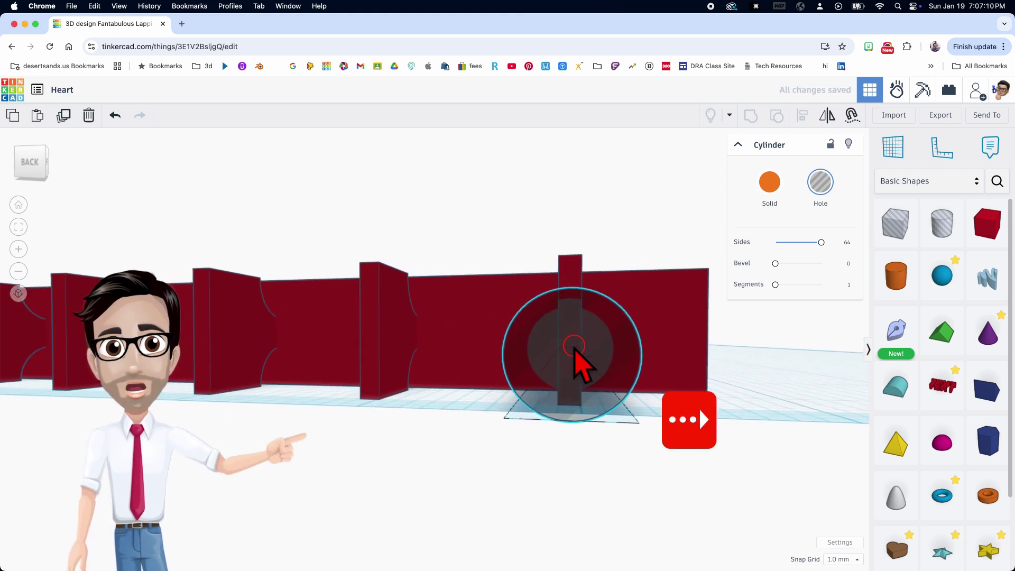
pyautogui.moveTo(570, 294); pyautogui.dragTo(570, 275)
pyautogui.hotkey('ctrl', 'Down')
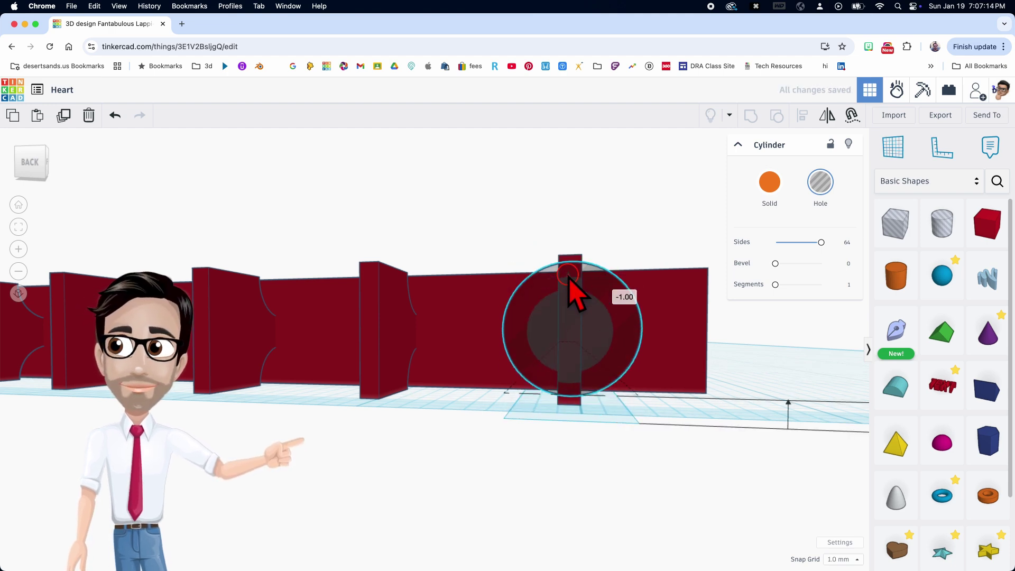
pyautogui.moveTo(626, 311); pyautogui.dragTo(566, 335, button='right')
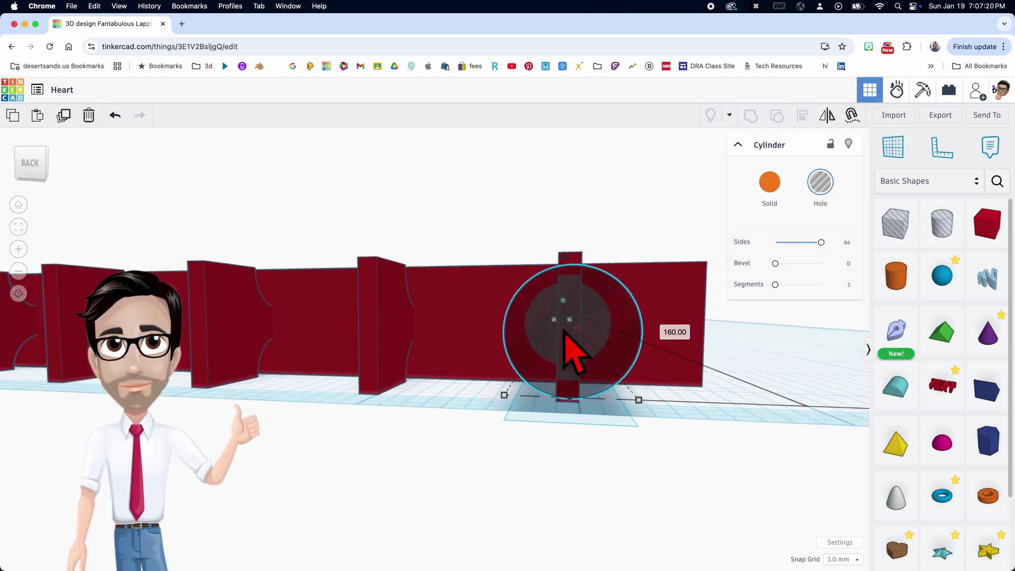
# Duplicate the hole cylinder with Cmd+D, stepping each copy left to form an evenly spaced row along the wall
pyautogui.scroll(-5, 569, 346)
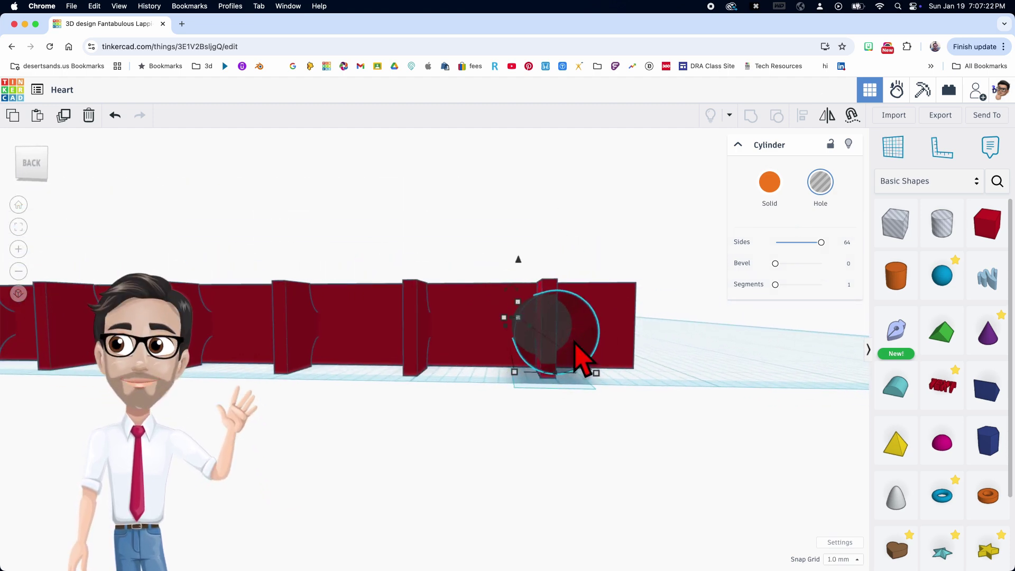
pyautogui.press('super+d')
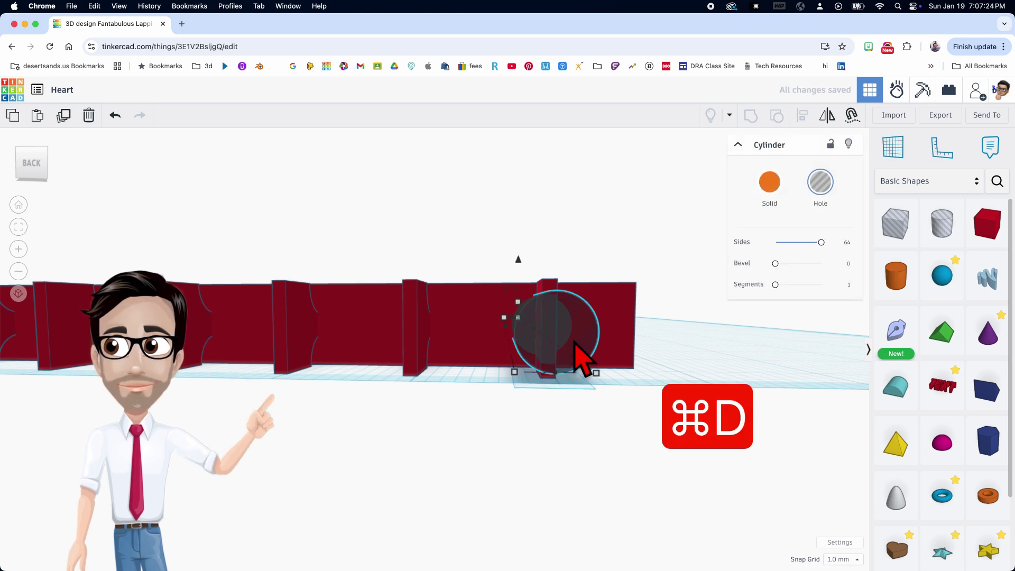
pyautogui.press('Left')
pyautogui.press('Left')
pyautogui.press('Left')
pyautogui.press('Left')
pyautogui.press('Left')
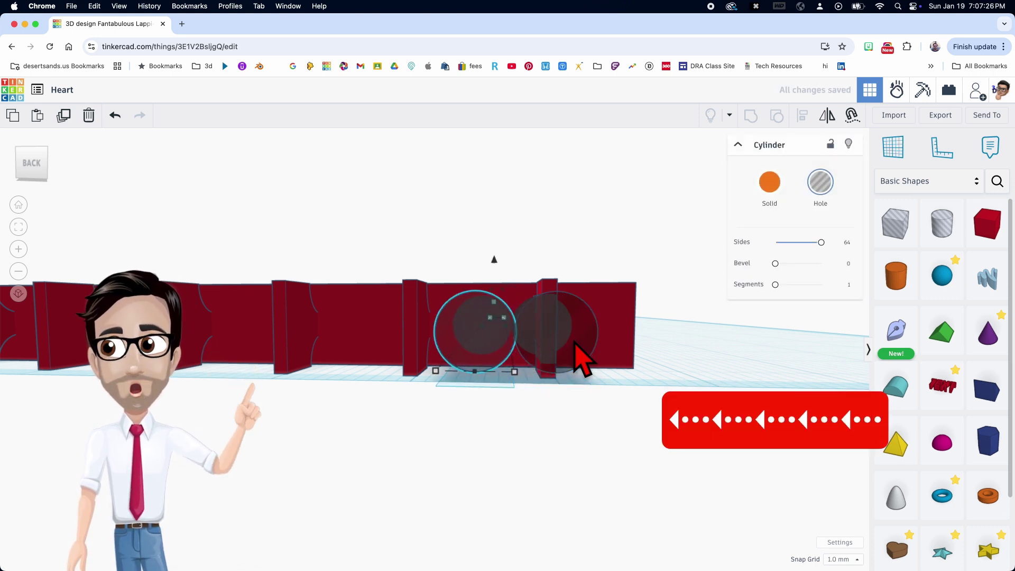
pyautogui.press('Left')
pyautogui.press('Left')
pyautogui.press('Left')
pyautogui.press('Left')
pyautogui.press('Left')
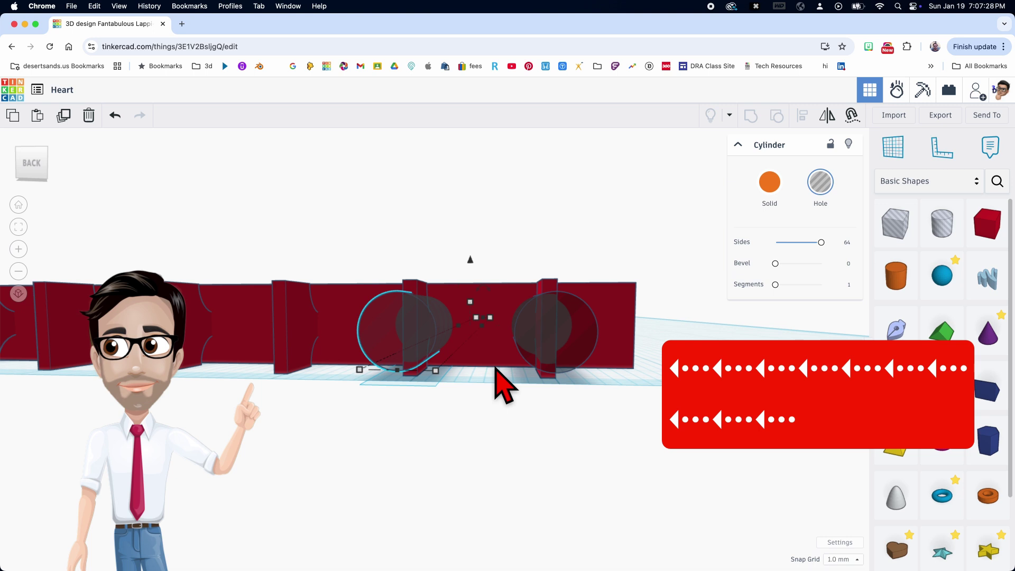
pyautogui.scroll(-6, 505, 383)
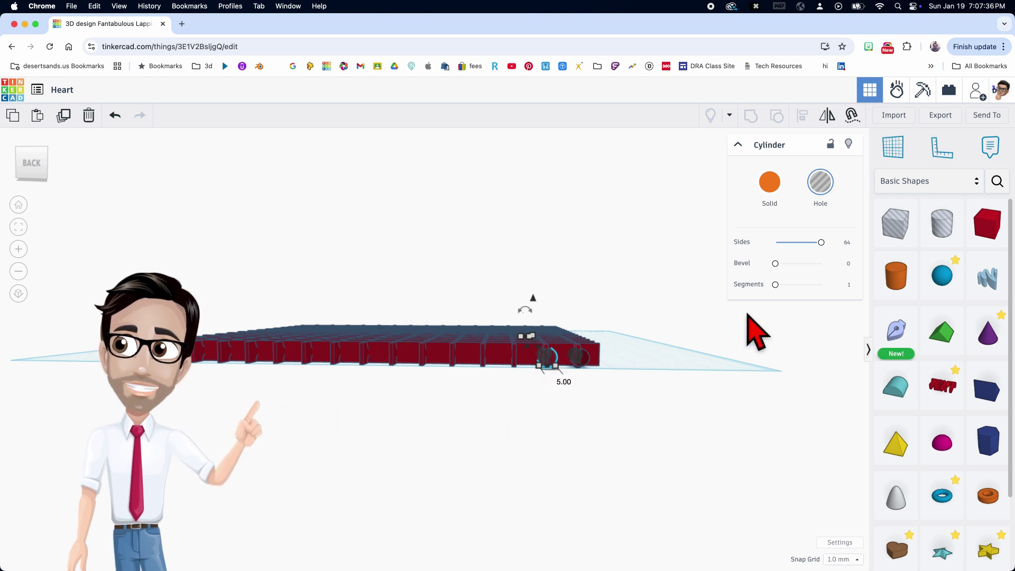
pyautogui.press('super+d')
pyautogui.press('super+d')
pyautogui.press('super+d')
pyautogui.press('super+d')
pyautogui.press('super+d')
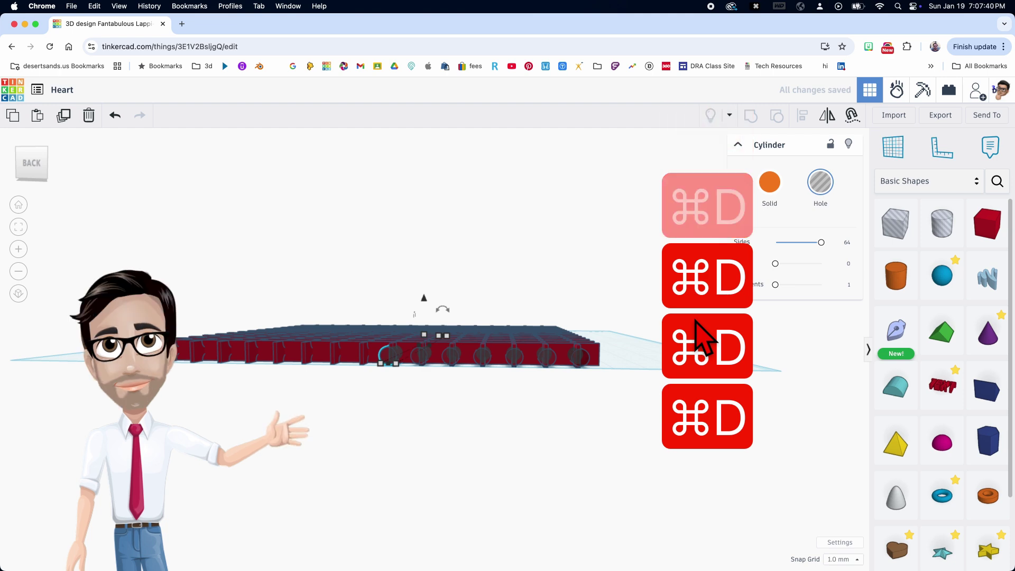
pyautogui.press('super+d')
pyautogui.press('super+d')
pyautogui.press('super+d')
pyautogui.press('super+d')
pyautogui.press('super+d')
pyautogui.press('super+d')
pyautogui.press('super+d')
pyautogui.press('super+d')
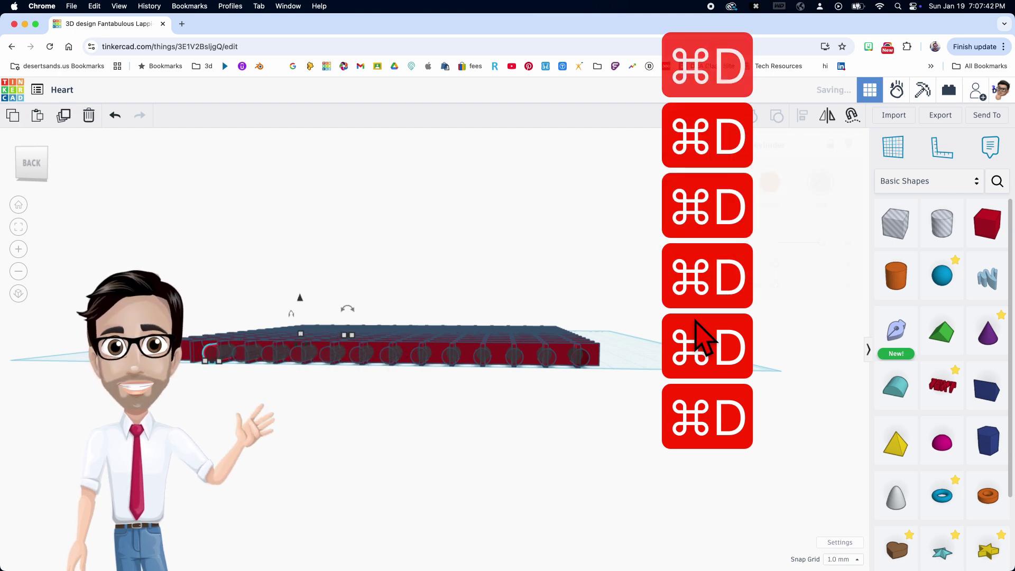
pyautogui.moveTo(626, 364); pyautogui.dragTo(499, 345, button='right')
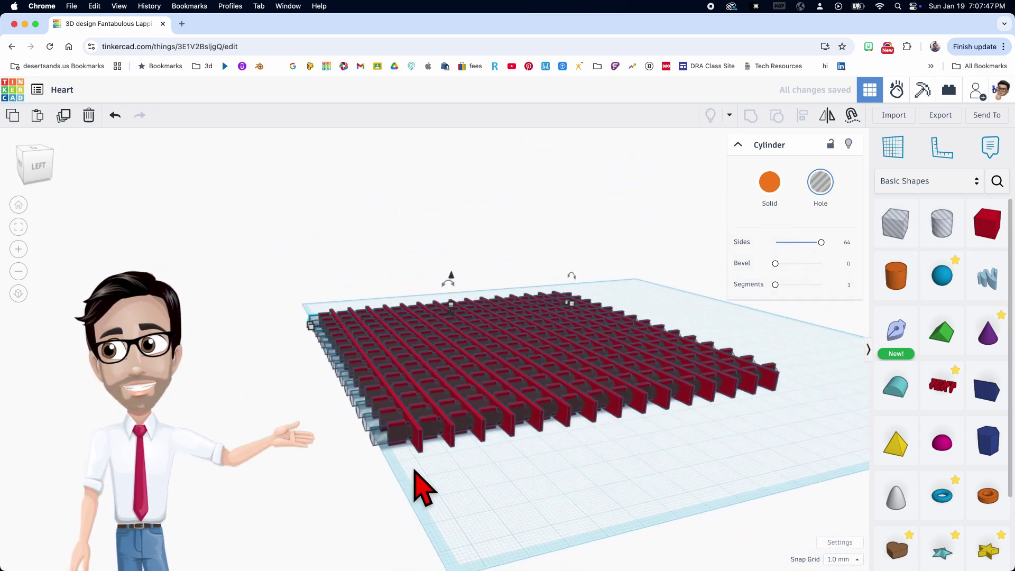
# Hide the crosswise red grid shape
pyautogui.scroll(5, 415, 468)
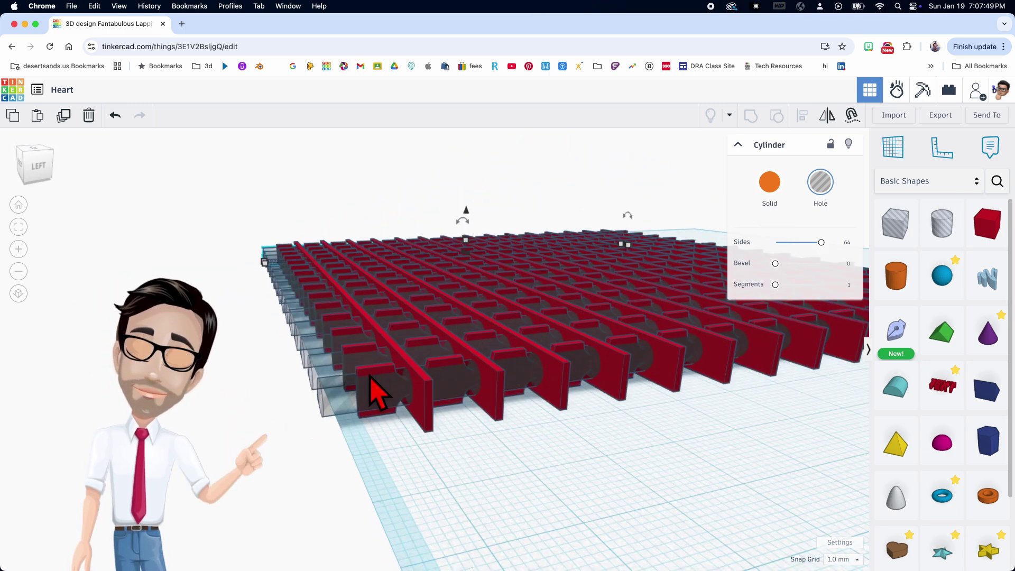
pyautogui.scroll(3, 370, 376)
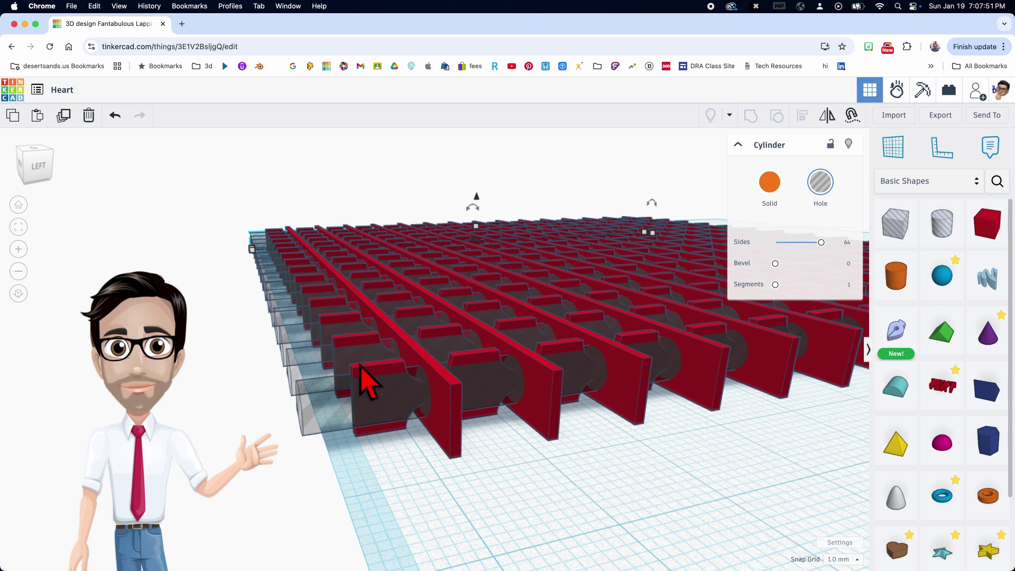
pyautogui.click(375, 372)
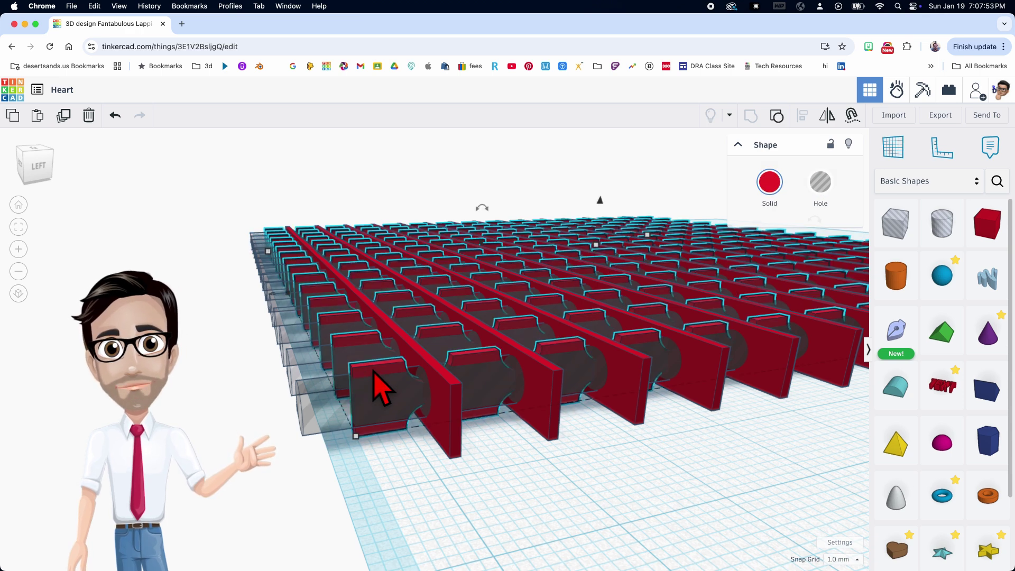
pyautogui.click(849, 143)
# Group the remaining walls with their hole cylinders to cut round holes
pyautogui.scroll(-5, 654, 396)
pyautogui.moveTo(652, 396); pyautogui.dragTo(677, 381, button='right')
pyautogui.moveTo(293, 186); pyautogui.dragTo(581, 366)
pyautogui.press('super+g')
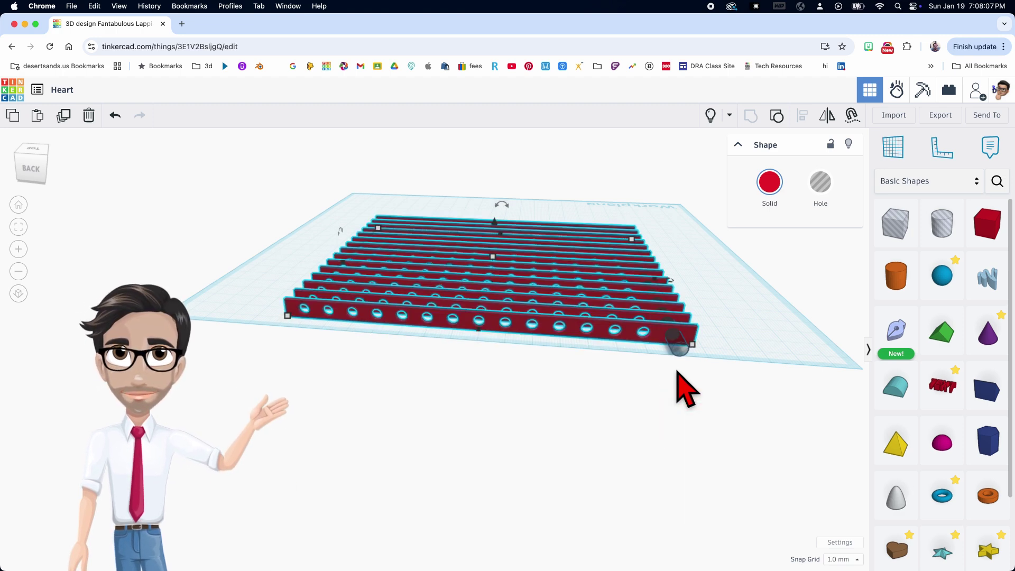
# Group the leftover hole cylinder with the grid corner
pyautogui.click(670, 370)
pyautogui.moveTo(616, 367); pyautogui.dragTo(663, 365, button='right')
pyautogui.moveTo(759, 332); pyautogui.dragTo(685, 379)
pyautogui.press('super+g')
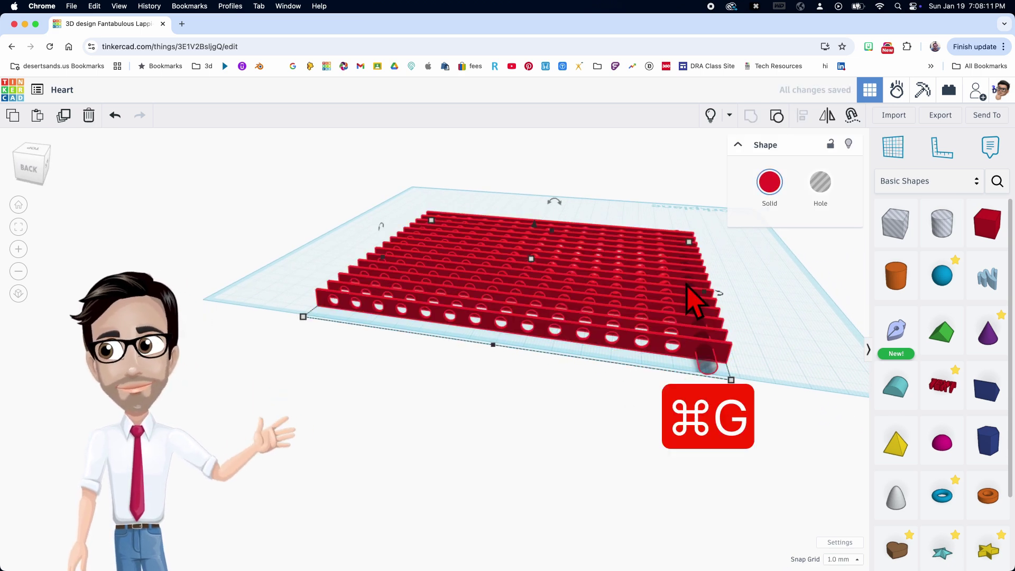
pyautogui.moveTo(778, 350); pyautogui.dragTo(745, 359, button='middle')
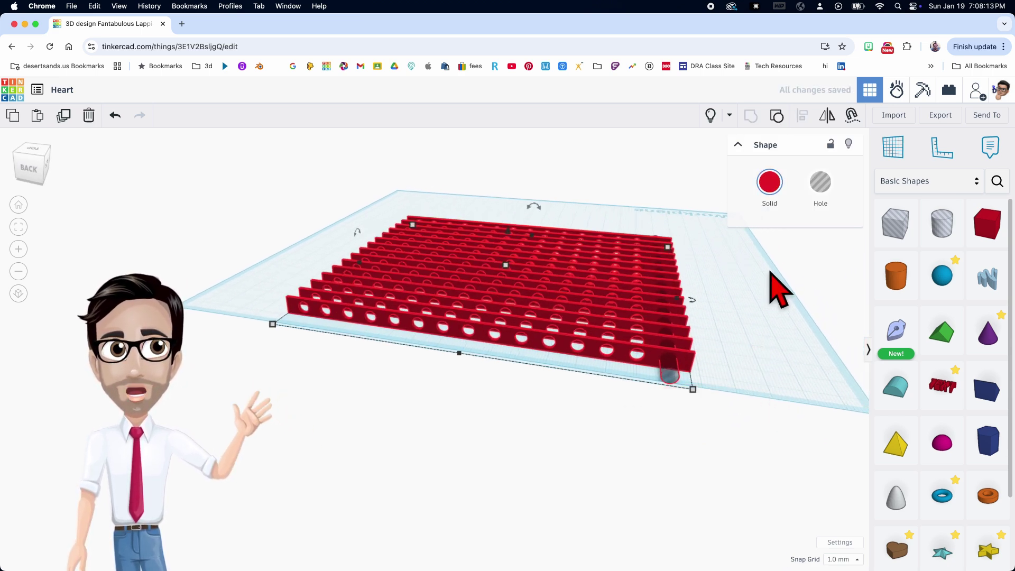
# Show the hidden walls again and shift the complete lattice right on the workplane
pyautogui.click(710, 115)
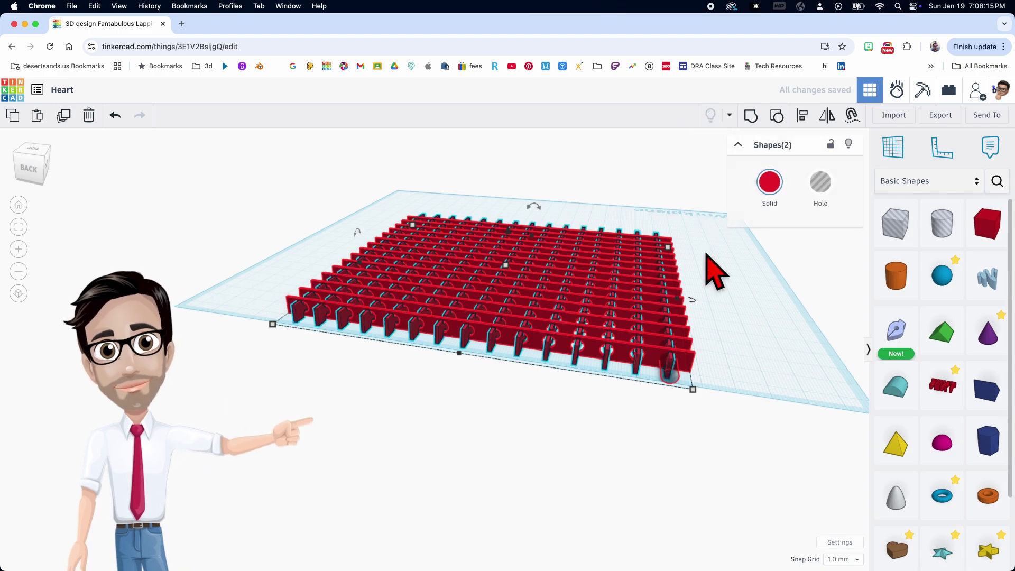
pyautogui.moveTo(710, 272); pyautogui.dragTo(585, 276, button='right')
pyautogui.scroll(-3, 534, 246)
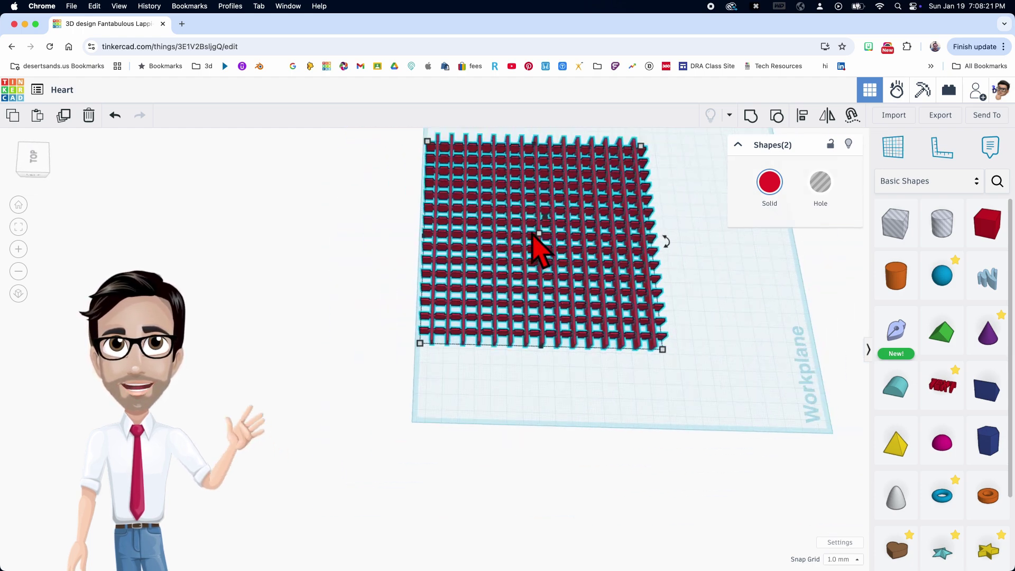
pyautogui.moveTo(632, 341); pyautogui.dragTo(653, 334)
pyautogui.click(759, 426)
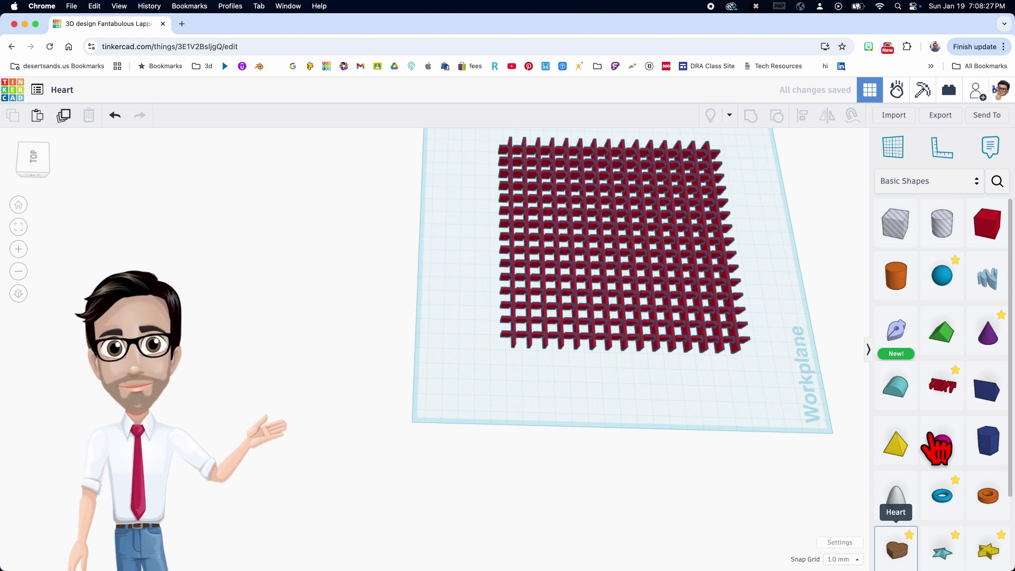
# Search the shapes for 'hea' and place the brown heart on the workplane
pyautogui.click(997, 181)
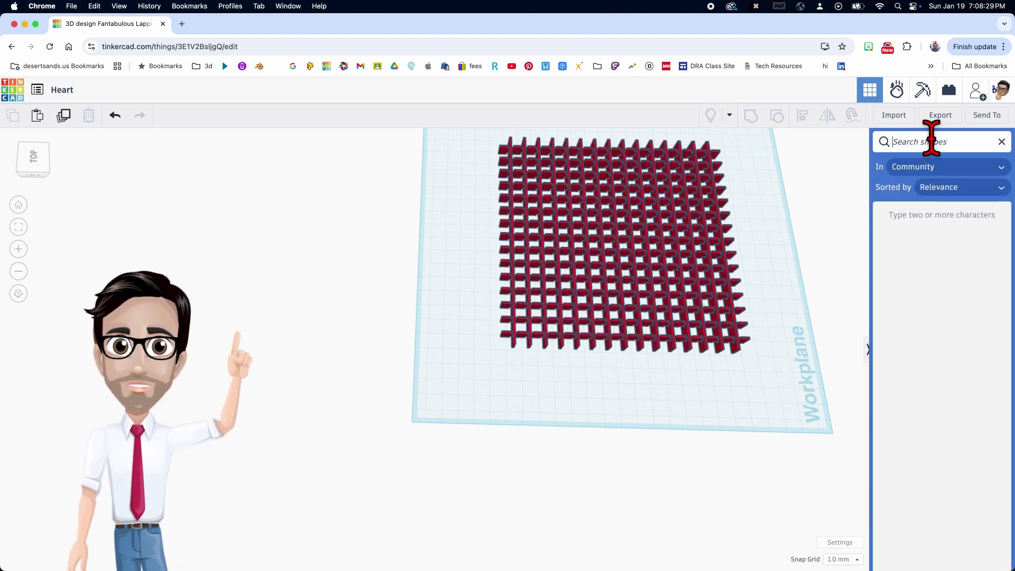
pyautogui.write('heart')
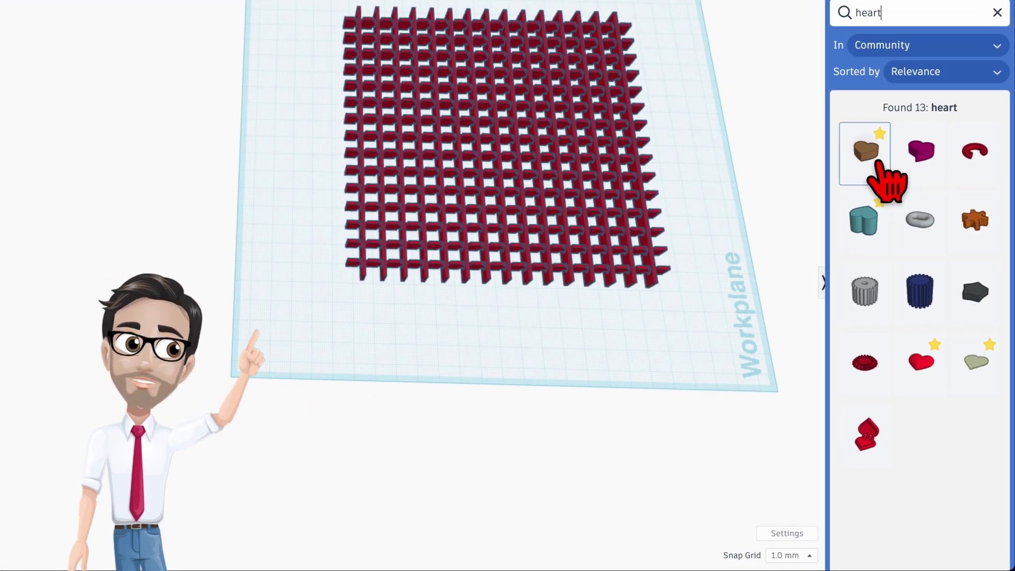
pyautogui.moveTo(865, 151); pyautogui.dragTo(335, 370)
# Add the pale green heart to the workplane, then select the brown heart
pyautogui.click(975, 364)
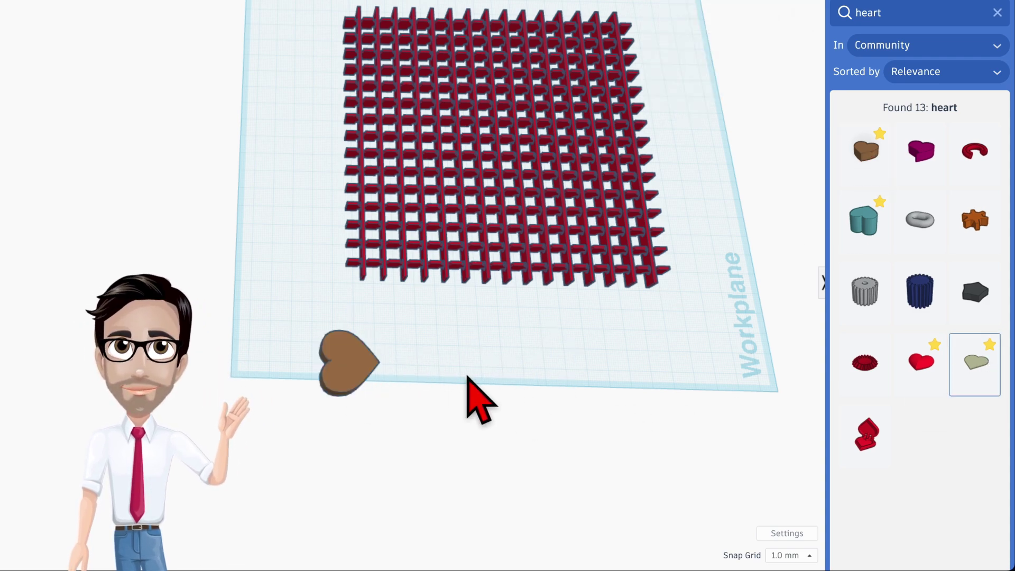
pyautogui.click(473, 373)
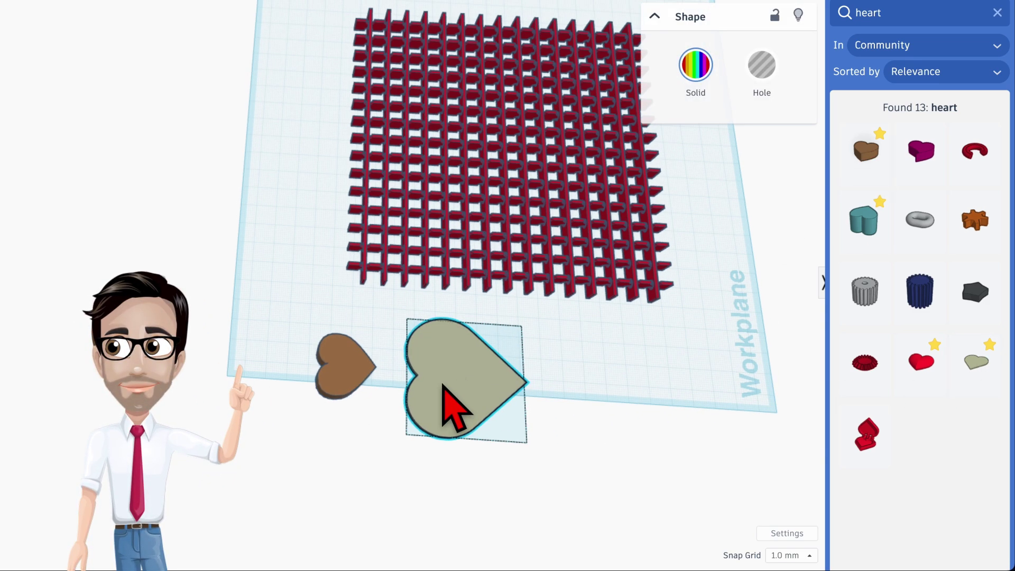
pyautogui.moveTo(448, 408); pyautogui.dragTo(407, 276, button='right')
pyautogui.scroll(3, 238, 452)
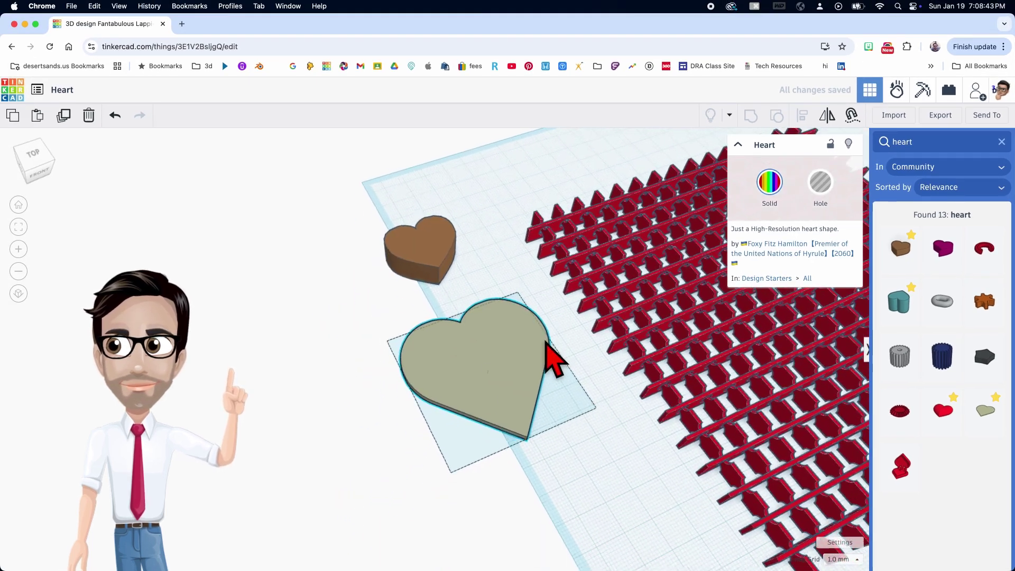
pyautogui.moveTo(546, 342); pyautogui.dragTo(477, 369, button='right')
pyautogui.scroll(3, 475, 367)
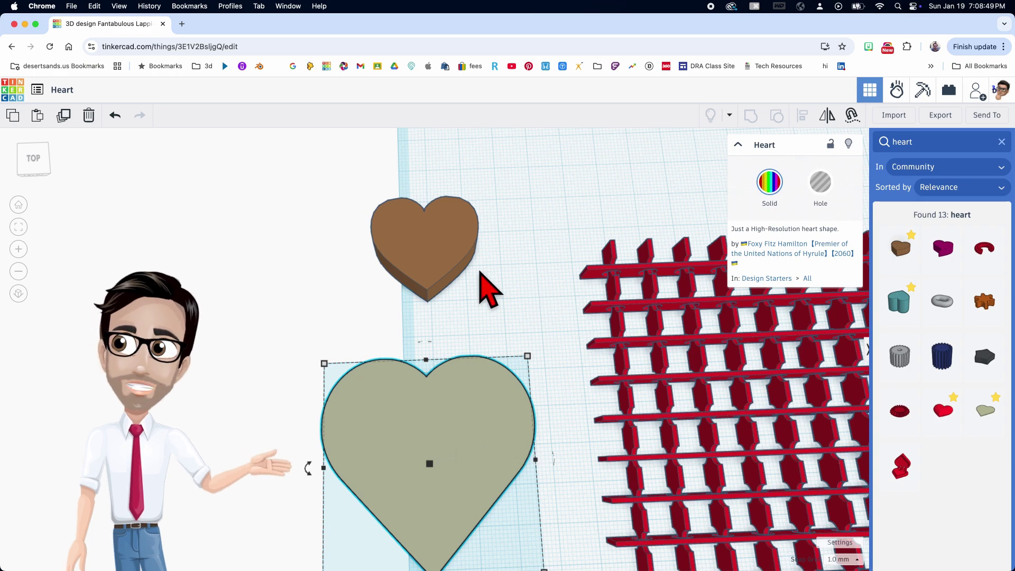
pyautogui.click(463, 267)
# Delete the brown heart and scale the pale green heart to 145 wide
pyautogui.press('Delete')
pyautogui.moveTo(463, 267); pyautogui.dragTo(410, 267, button='right')
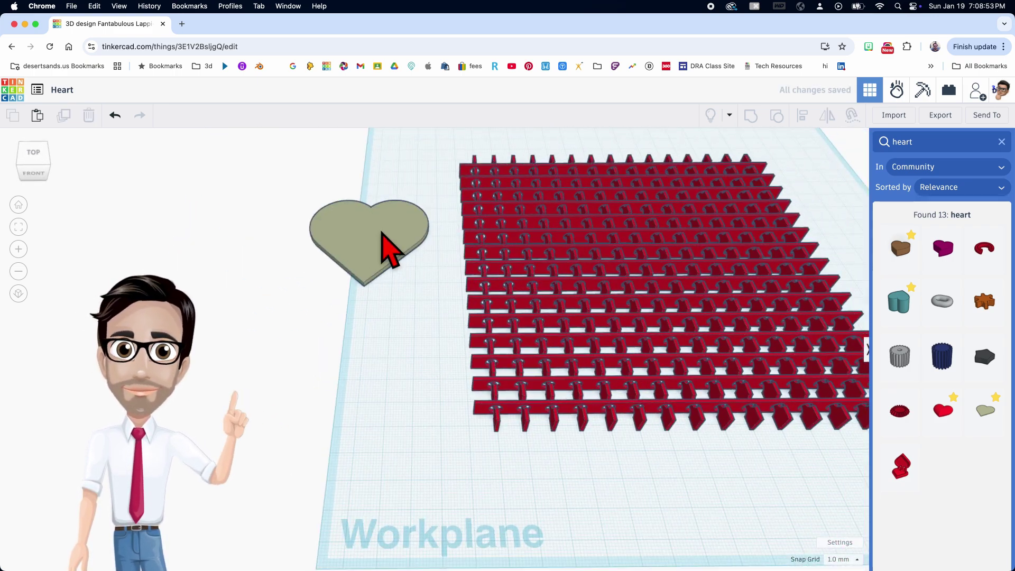
pyautogui.click(385, 245)
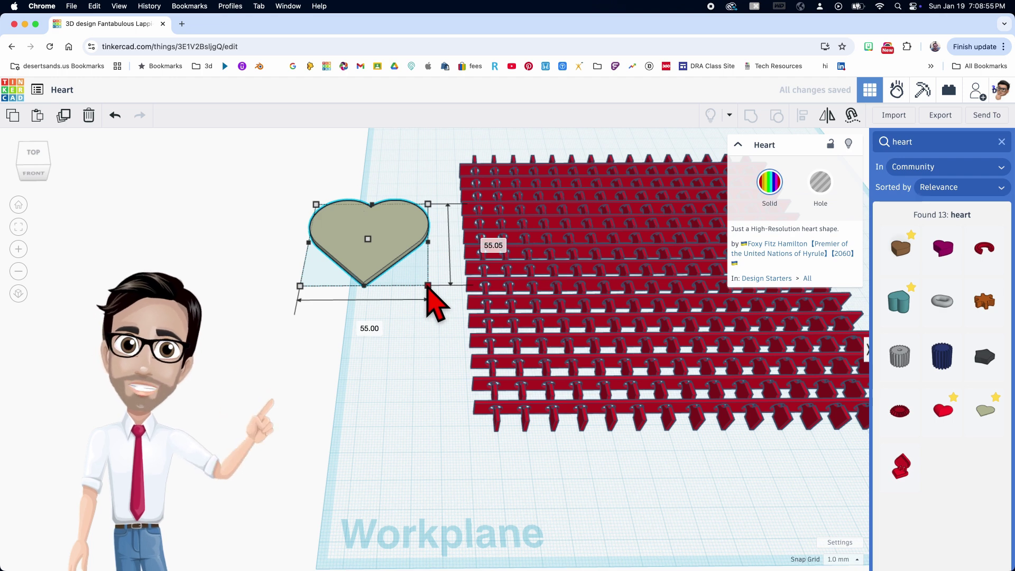
pyautogui.moveTo(429, 288); pyautogui.dragTo(558, 415)
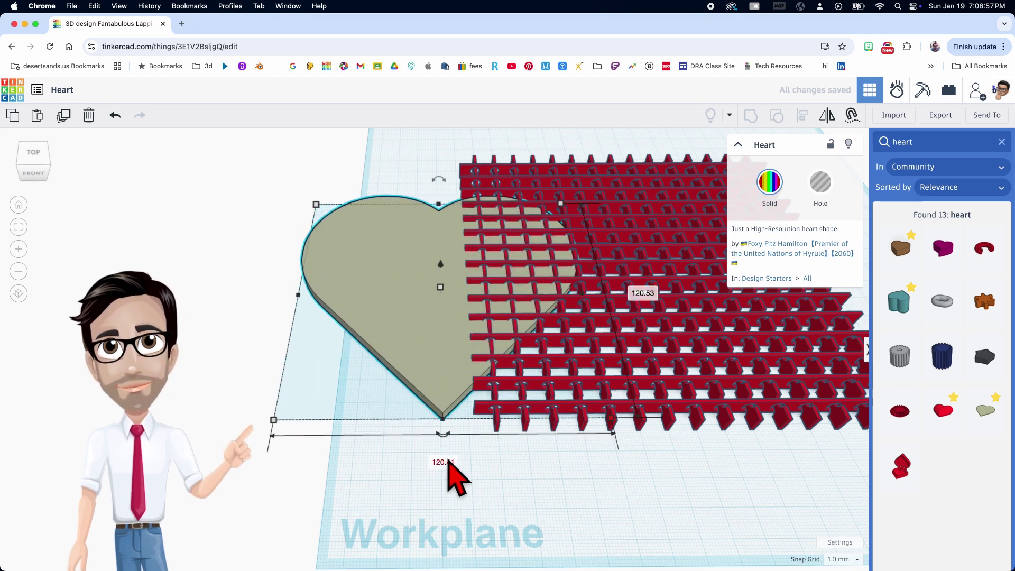
pyautogui.write('145')
pyautogui.press('Return')
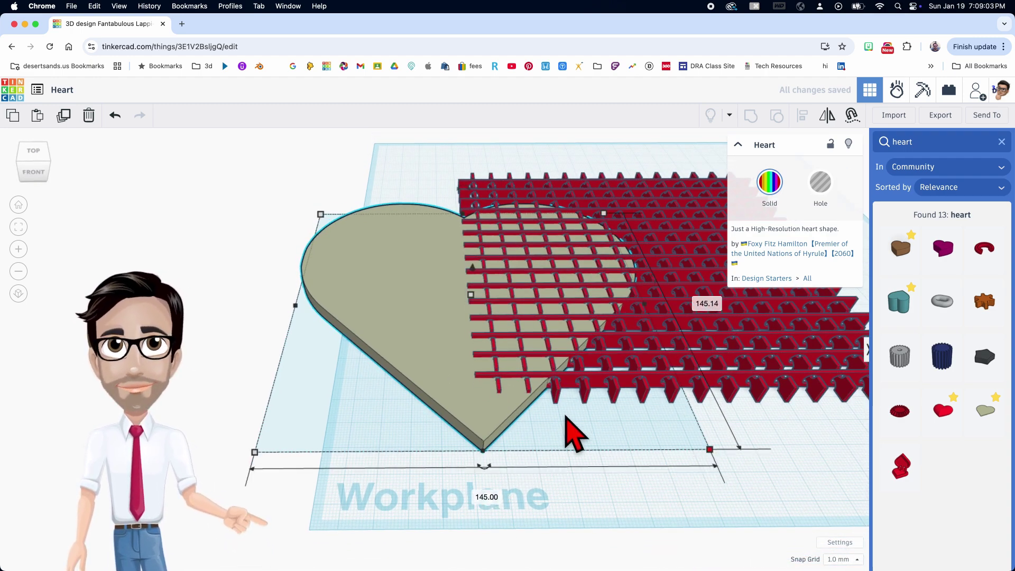
# Thicken the heart, move it left of the lattice, and turn it into a hole
pyautogui.scroll(-3, 560, 451)
pyautogui.moveTo(568, 456); pyautogui.dragTo(543, 426, button='middle')
pyautogui.moveTo(583, 464); pyautogui.dragTo(493, 400, button='right')
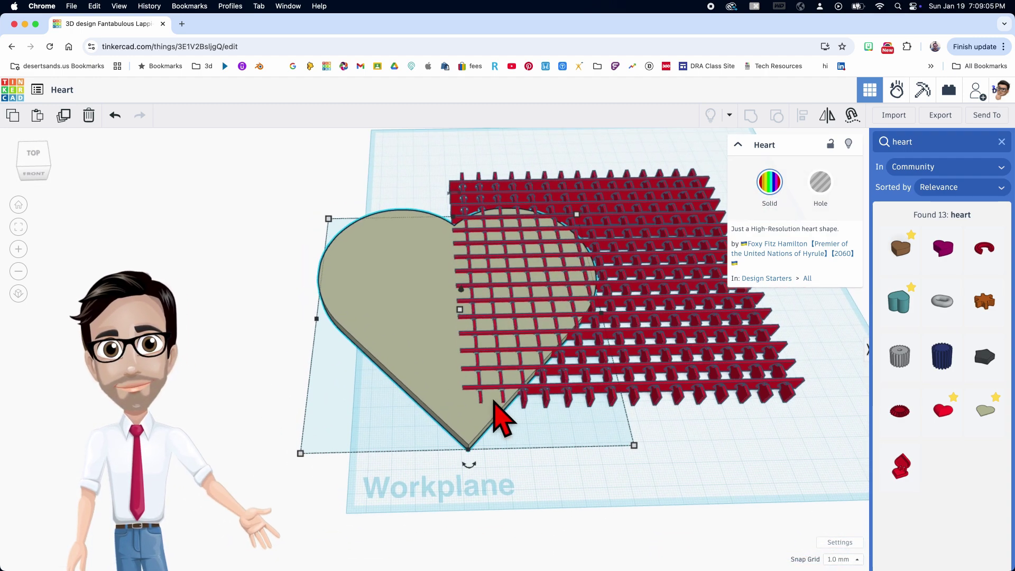
pyautogui.moveTo(411, 362); pyautogui.dragTo(362, 363)
pyautogui.click(405, 311)
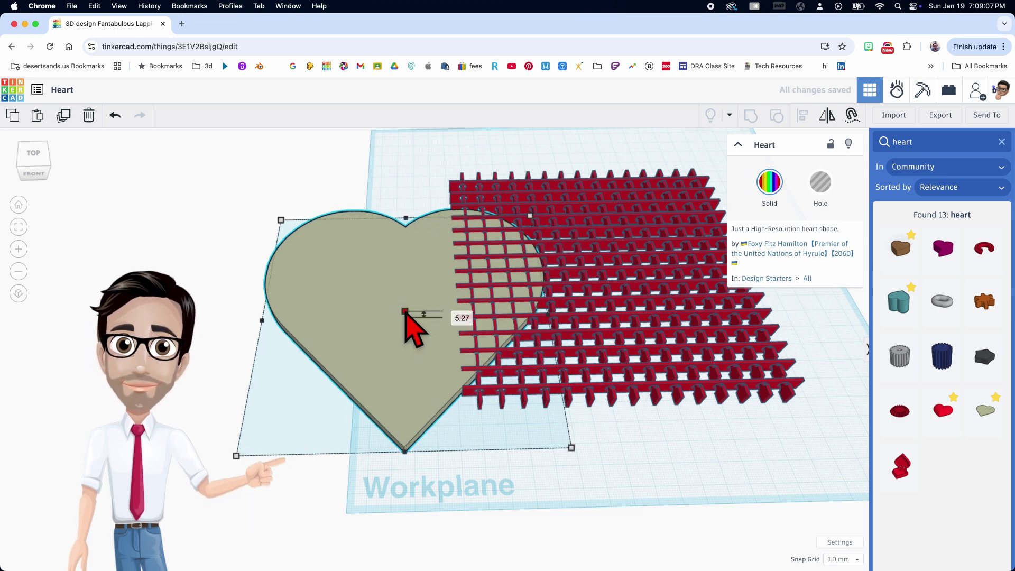
pyautogui.moveTo(406, 313); pyautogui.dragTo(404, 300)
pyautogui.moveTo(675, 396); pyautogui.dragTo(438, 357, button='right')
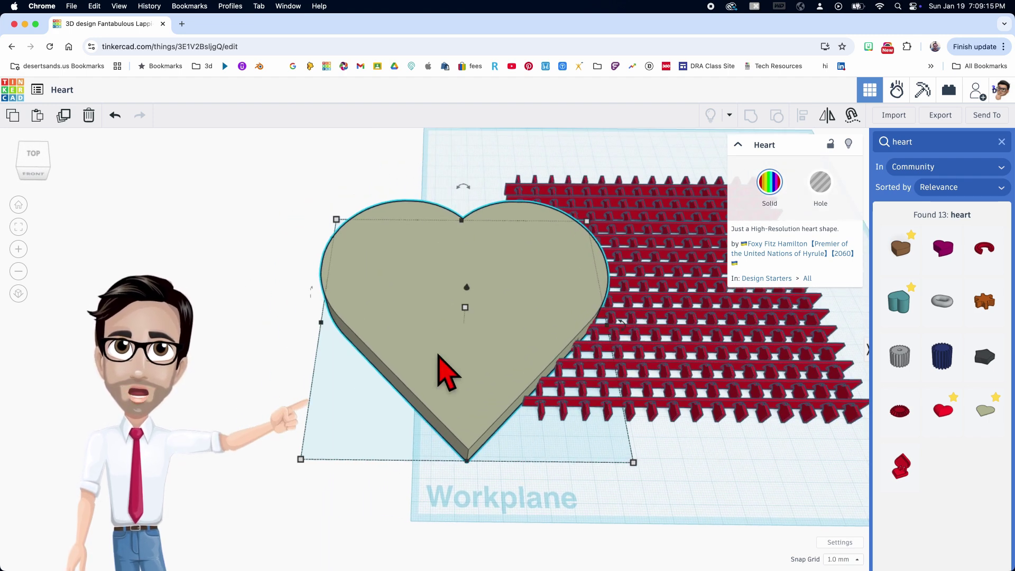
pyautogui.moveTo(439, 357); pyautogui.dragTo(305, 326)
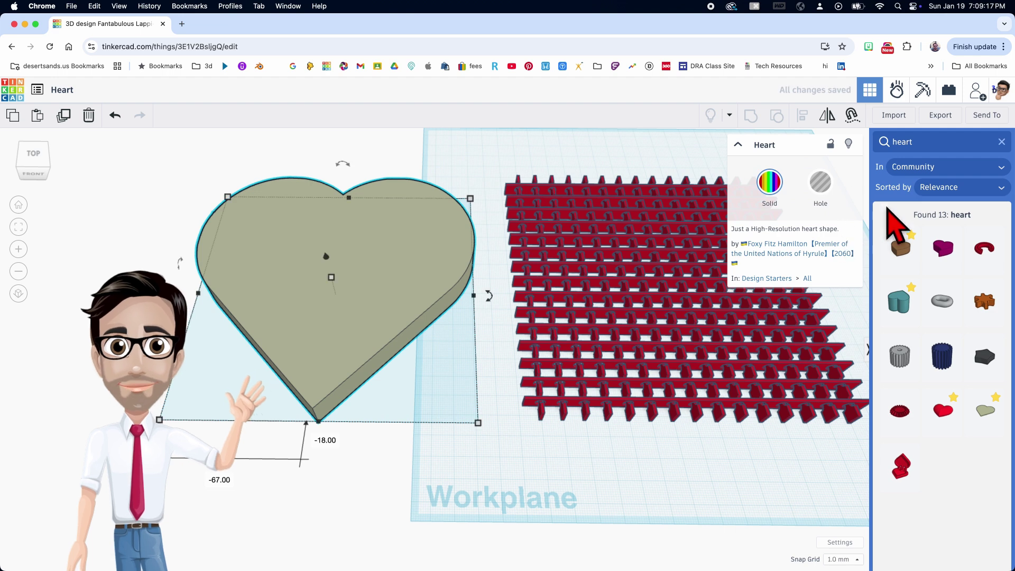
pyautogui.click(820, 182)
pyautogui.scroll(-2, 833, 342)
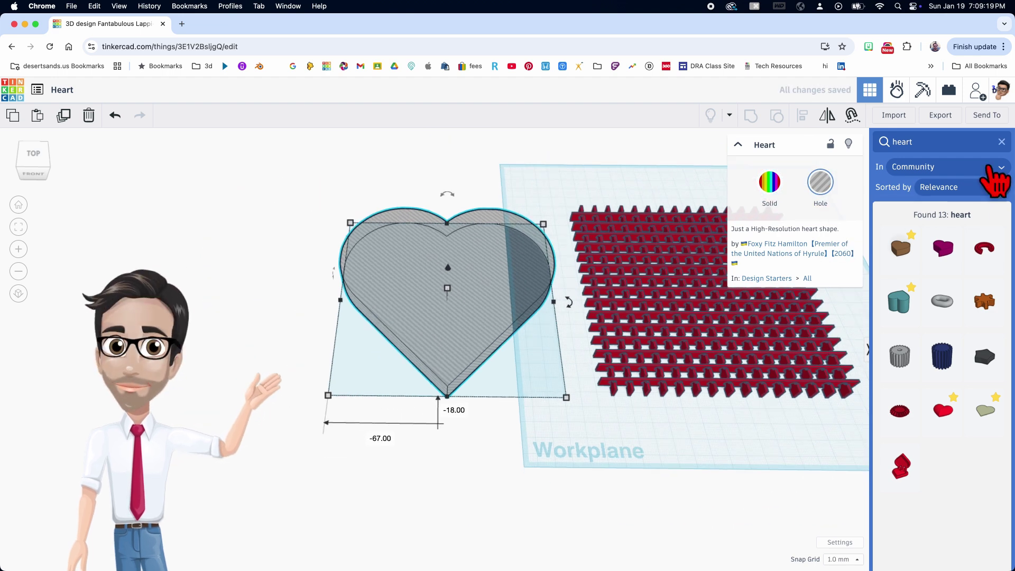
# Add a box sized 160 by 160 beside the heart
pyautogui.click(1001, 141)
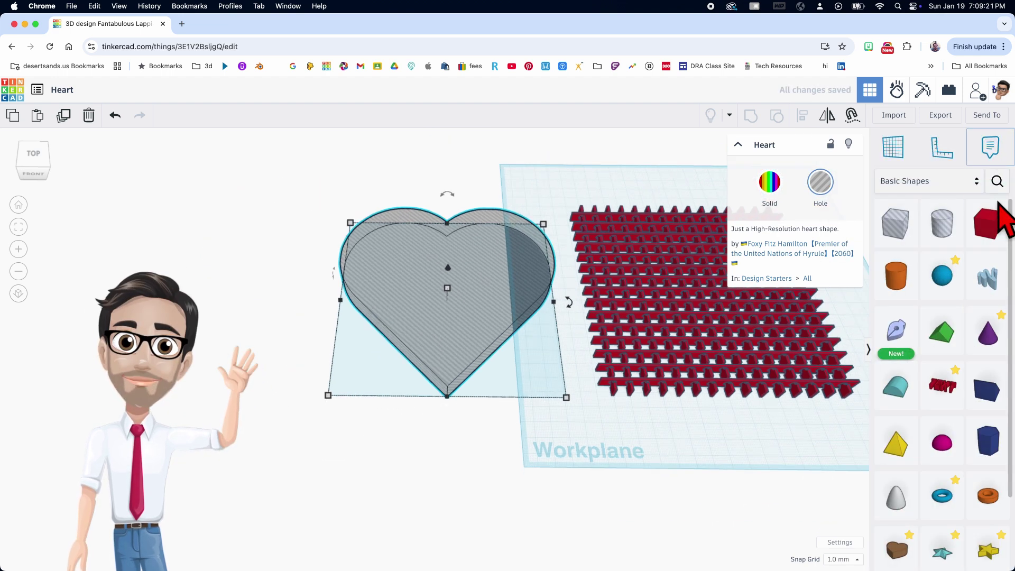
pyautogui.click(892, 238)
pyautogui.moveTo(892, 237); pyautogui.dragTo(556, 459)
pyautogui.click(602, 312)
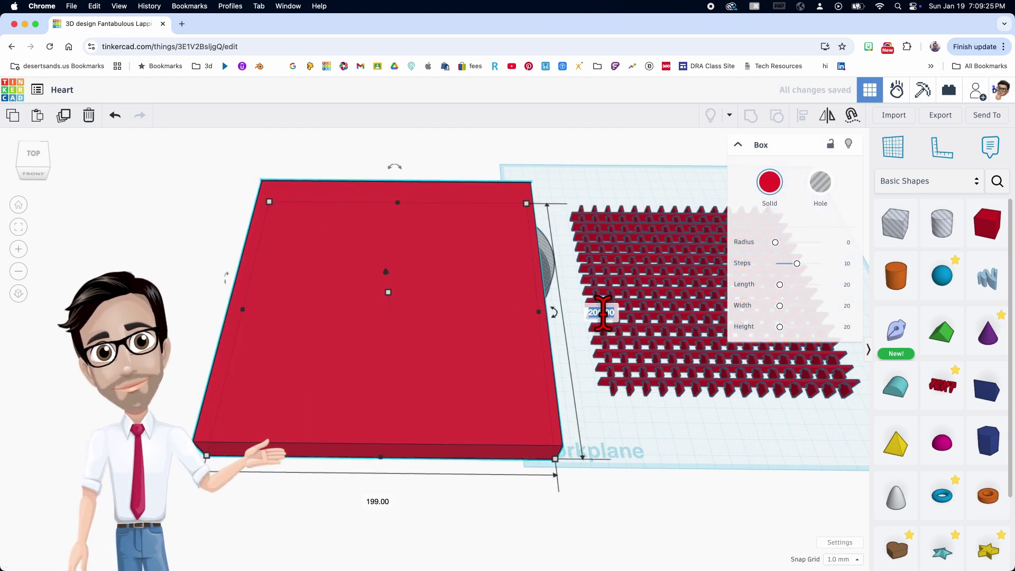
pyautogui.write('160')
pyautogui.press('Return')
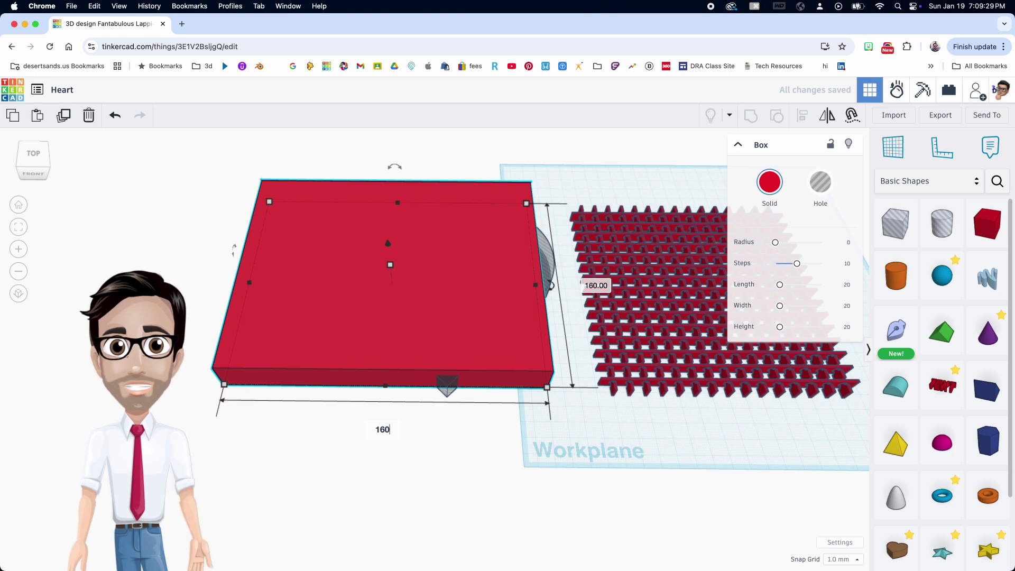
pyautogui.press('Return')
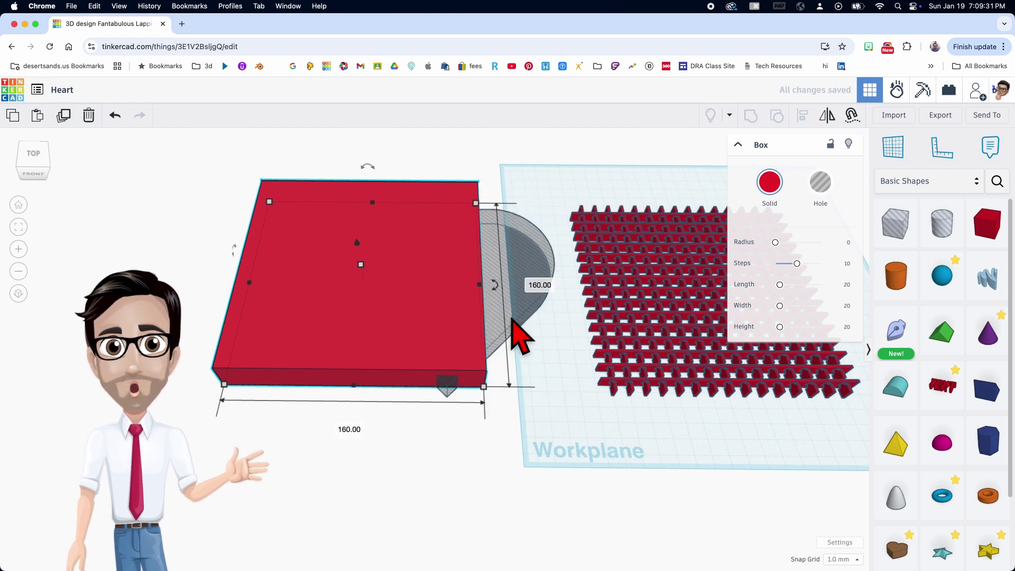
# Raise the heart hole to 24 tall and centre it within the box
pyautogui.click(512, 320)
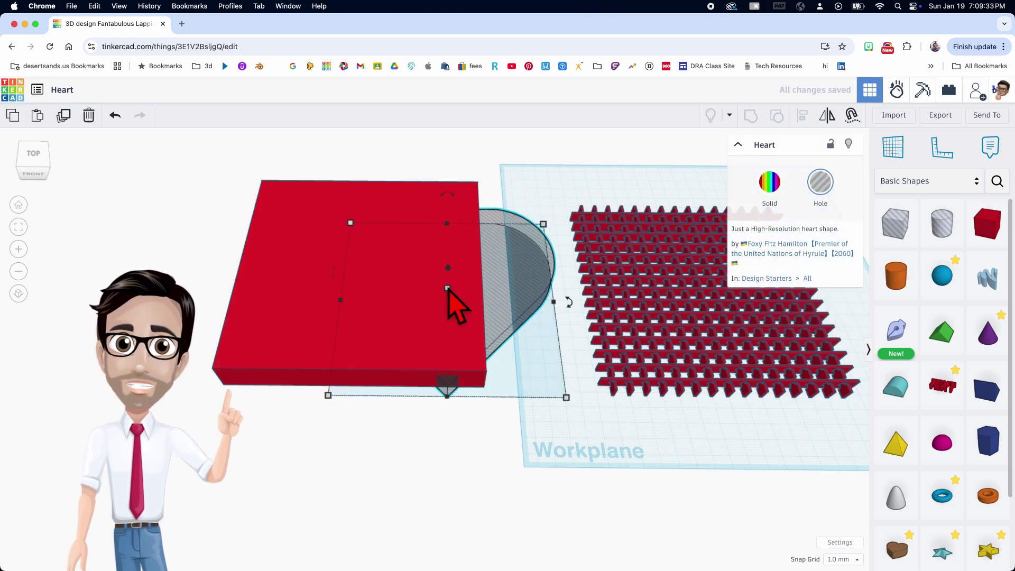
pyautogui.moveTo(448, 289); pyautogui.dragTo(449, 281)
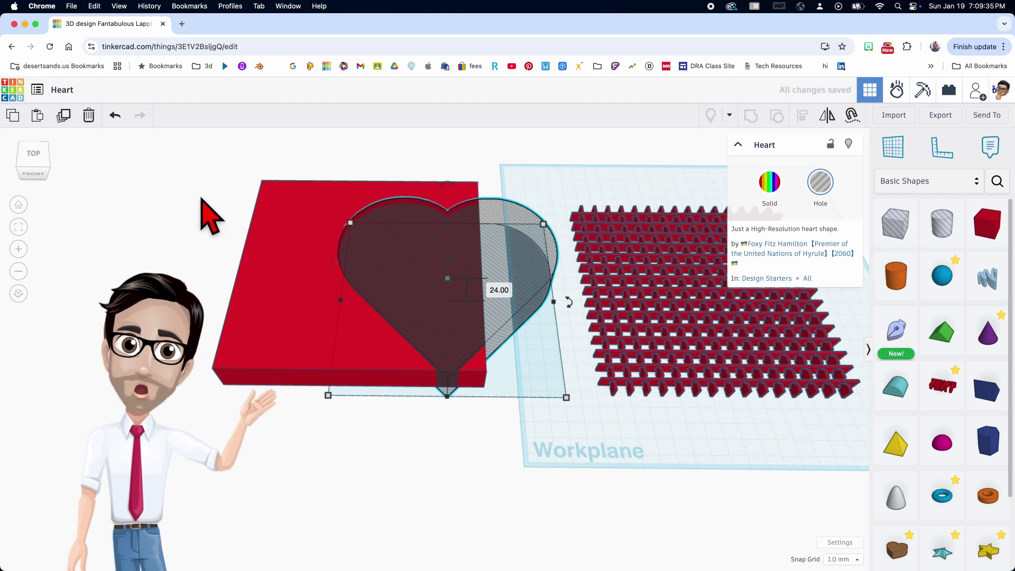
pyautogui.moveTo(201, 195); pyautogui.dragTo(486, 360)
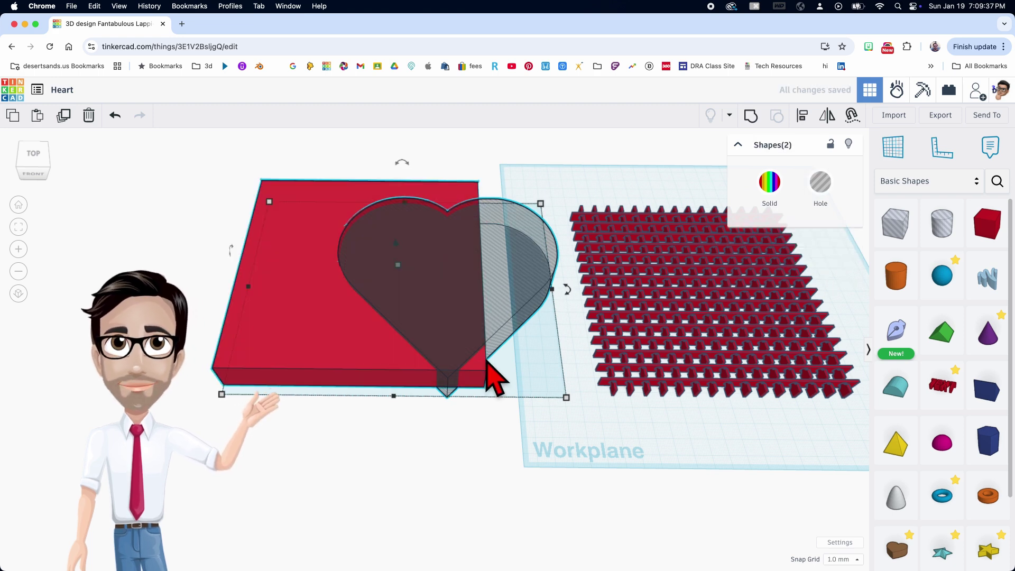
pyautogui.press('l')
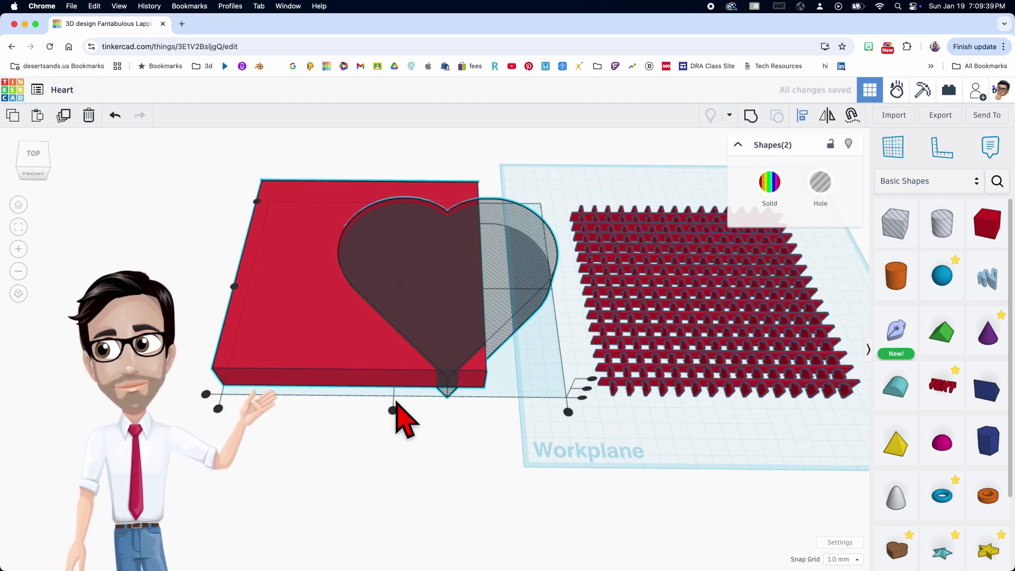
pyautogui.click(393, 411)
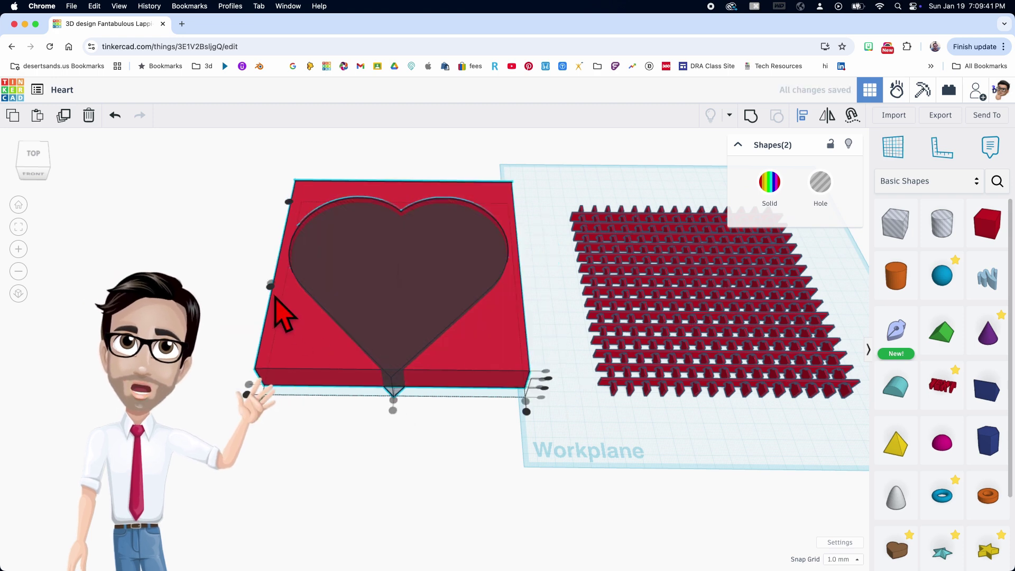
pyautogui.click(271, 288)
pyautogui.press('super+g')
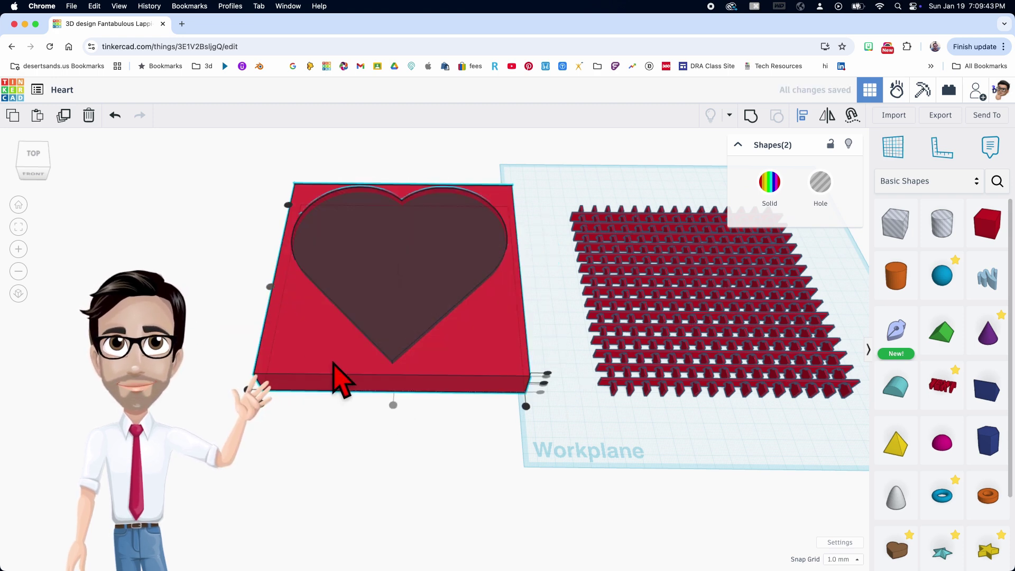
# Group the box and heart into a heart cut-out, set it 8 tall, and make it a hole
pyautogui.click(241, 187)
pyautogui.moveTo(420, 340); pyautogui.dragTo(420, 340)
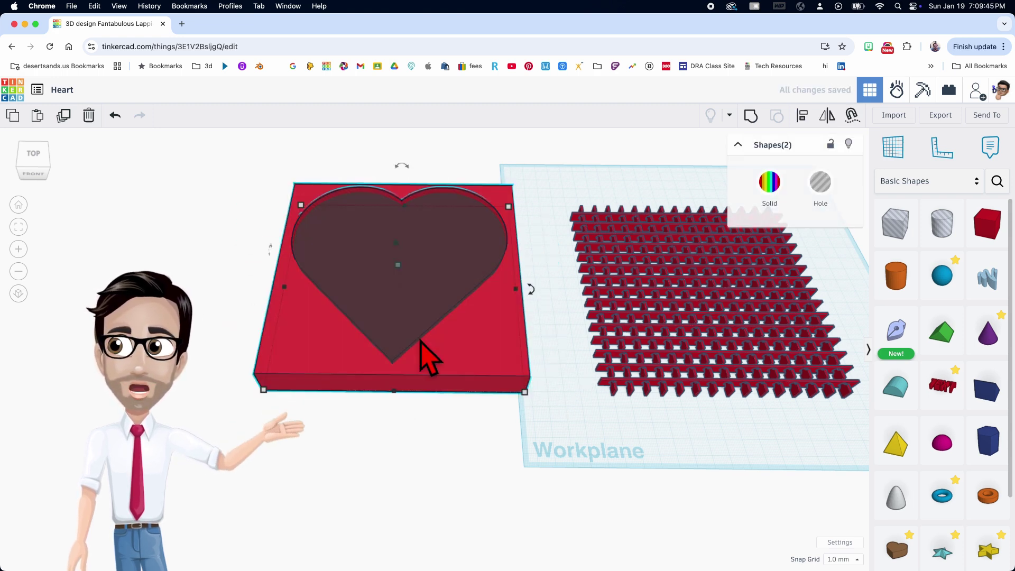
pyautogui.press('super+g')
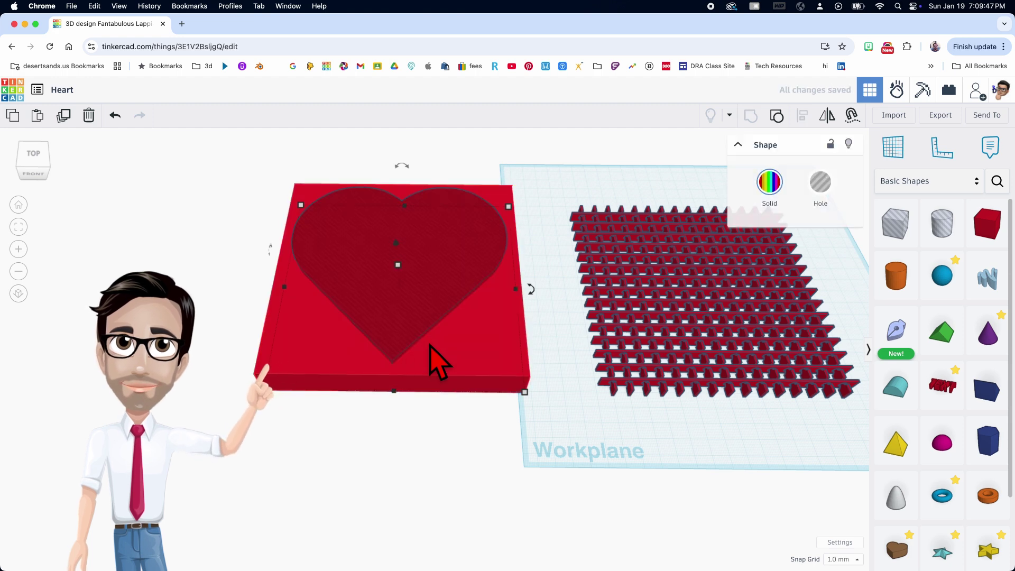
pyautogui.moveTo(431, 344); pyautogui.dragTo(400, 267, button='right')
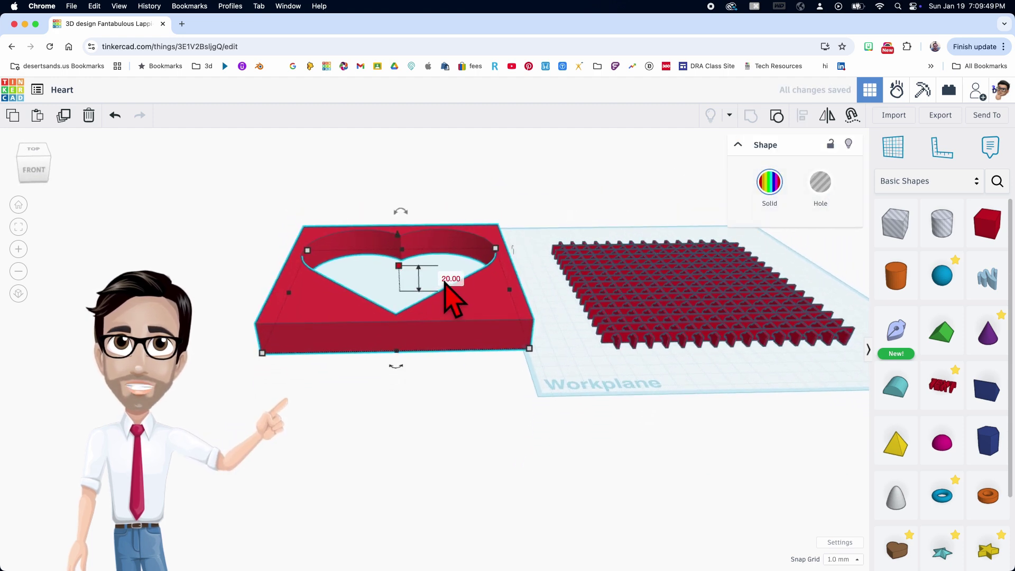
pyautogui.write('8')
pyautogui.press('Return')
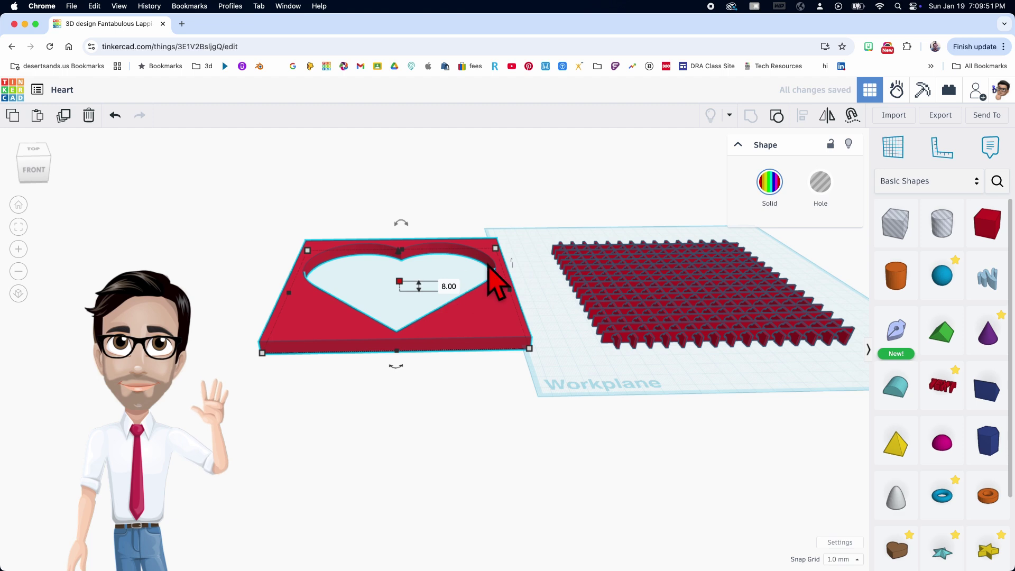
pyautogui.click(822, 185)
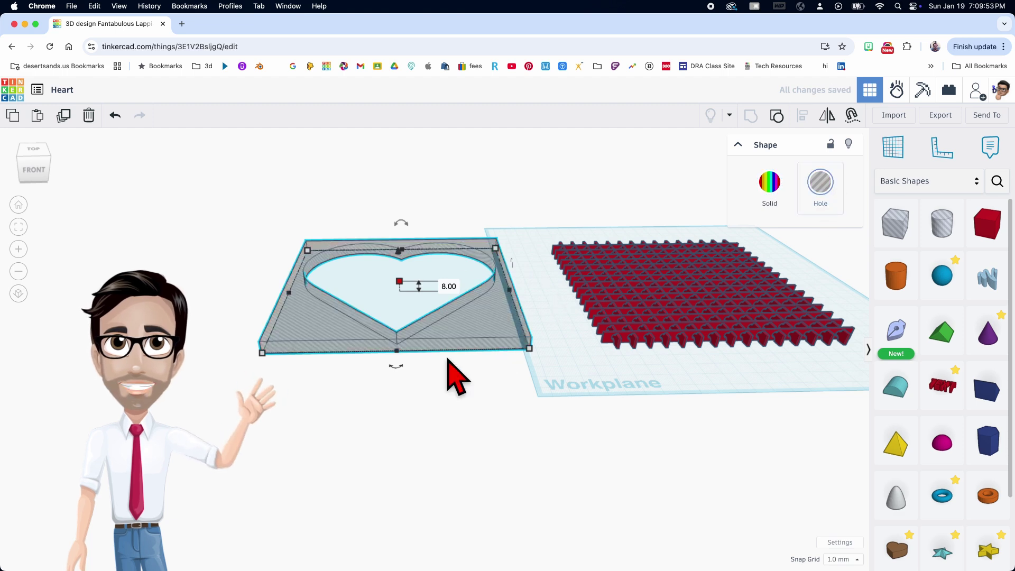
# Group all the red lattice pieces into one shape
pyautogui.moveTo(446, 374); pyautogui.dragTo(492, 403, button='right')
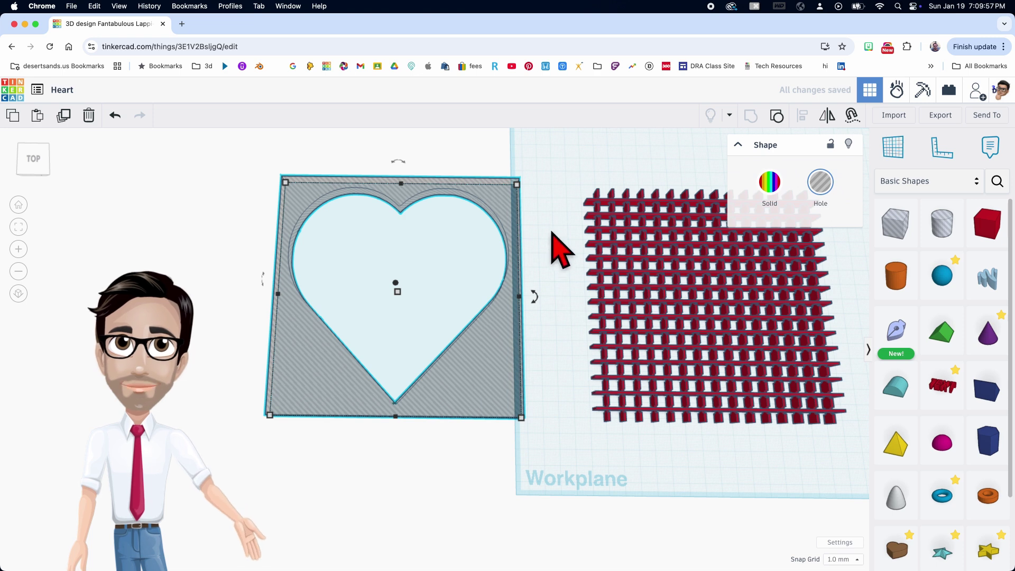
pyautogui.moveTo(564, 200); pyautogui.dragTo(762, 444)
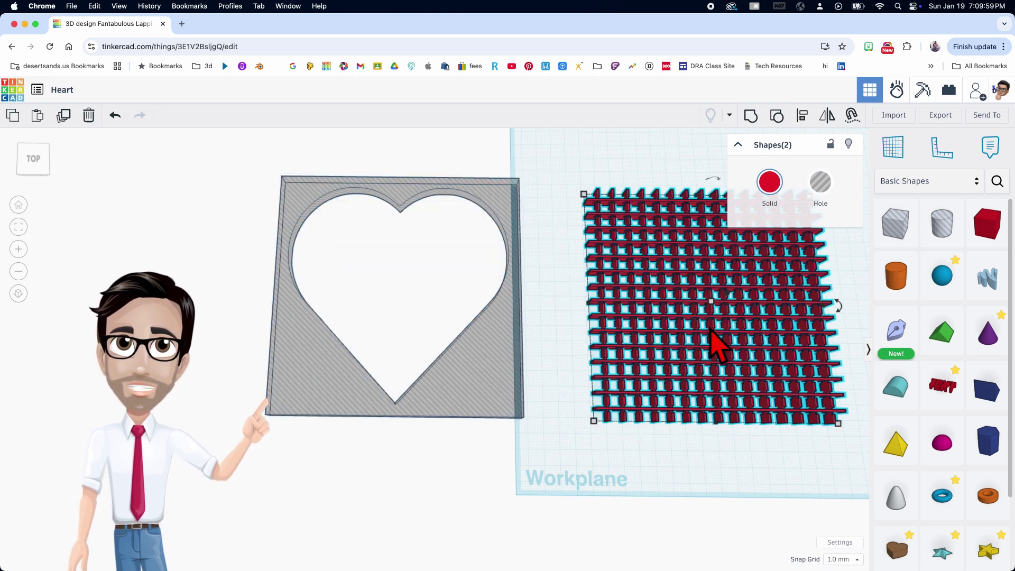
pyautogui.press('super+g')
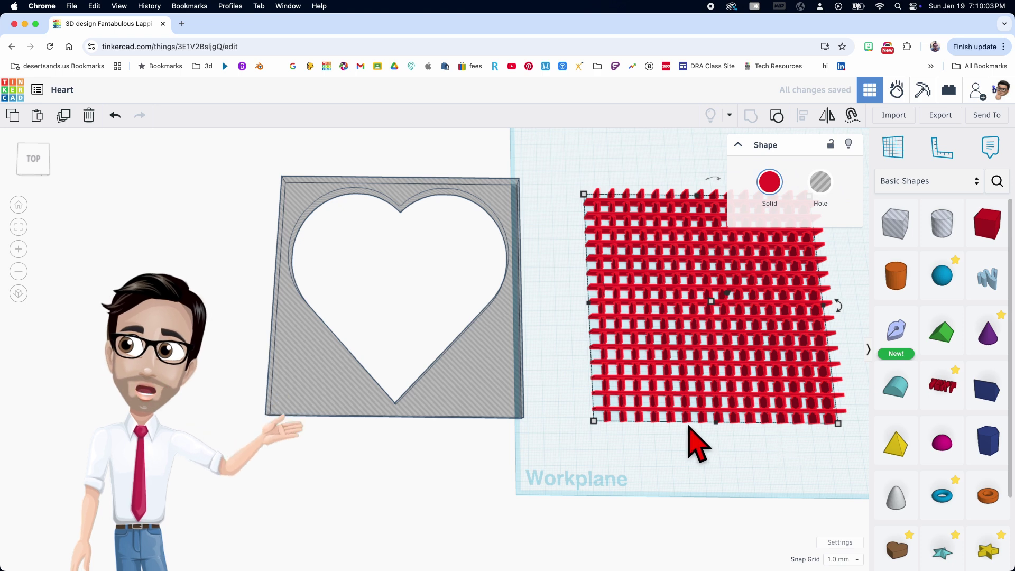
# Move the heart-holed box over the red lattice and check the fit from several angles
pyautogui.click(478, 406)
pyautogui.moveTo(721, 490); pyautogui.dragTo(669, 466, button='middle')
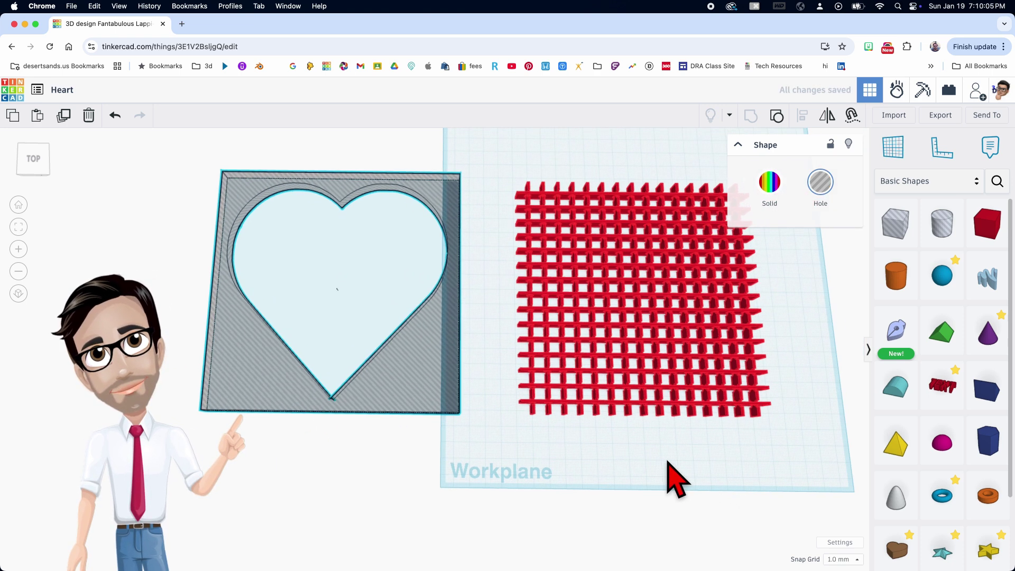
pyautogui.moveTo(392, 394); pyautogui.dragTo(694, 406)
pyautogui.moveTo(699, 417); pyautogui.dragTo(610, 430, button='middle')
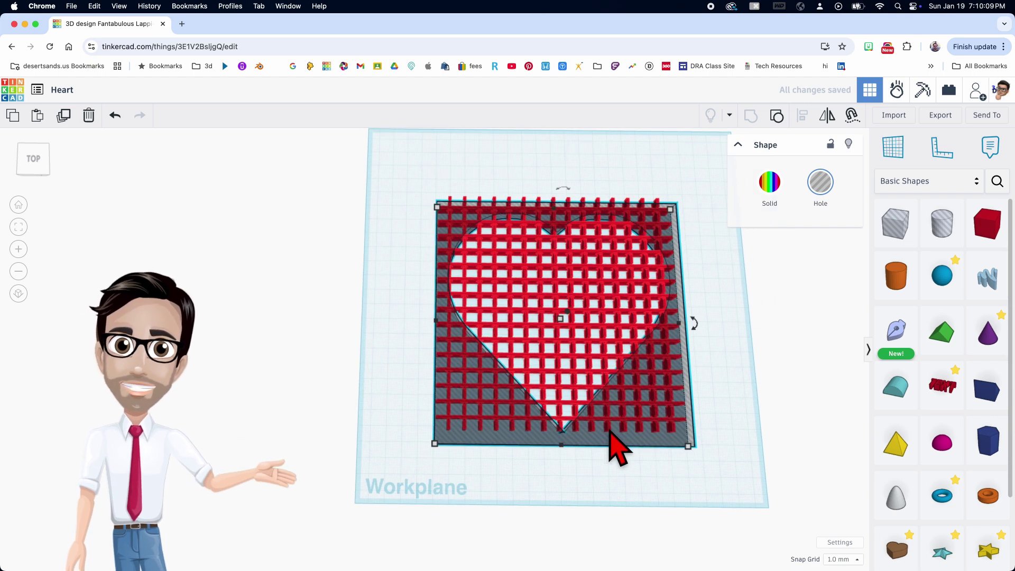
pyautogui.scroll(5, 611, 430)
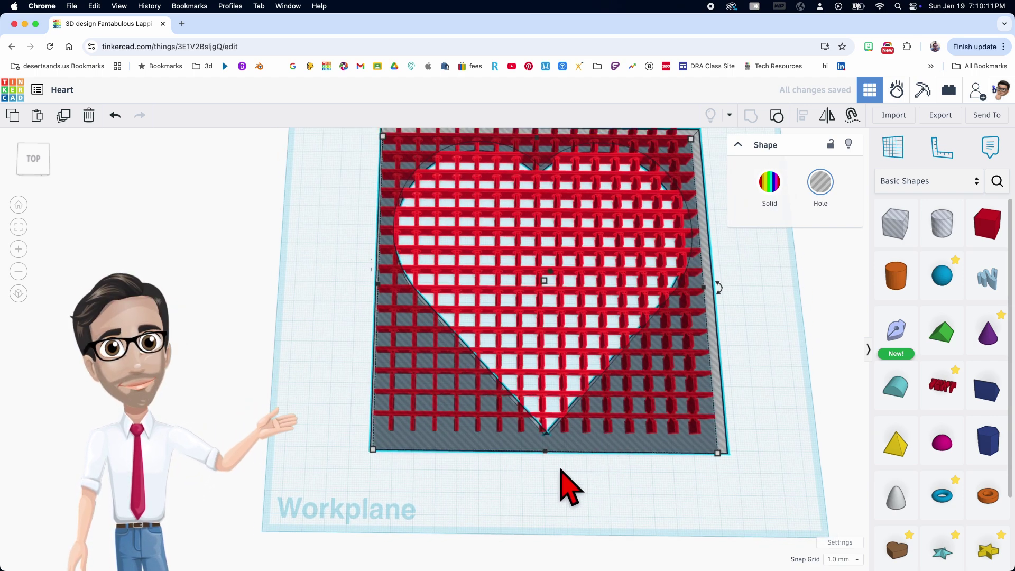
pyautogui.moveTo(553, 469); pyautogui.dragTo(599, 451, button='right')
pyautogui.scroll(3, 576, 443)
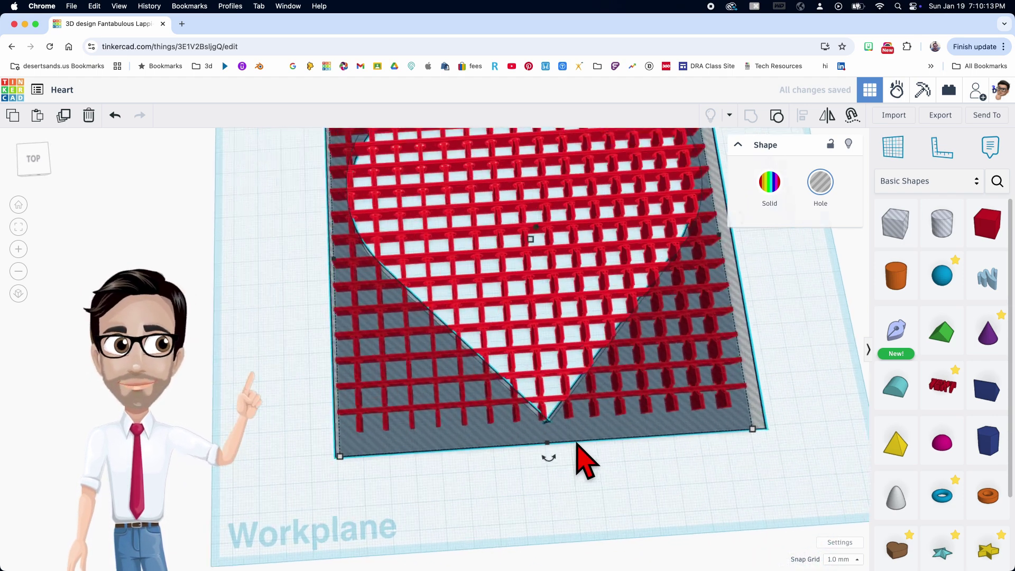
pyautogui.scroll(2, 576, 443)
pyautogui.moveTo(576, 442); pyautogui.dragTo(548, 460, button='middle')
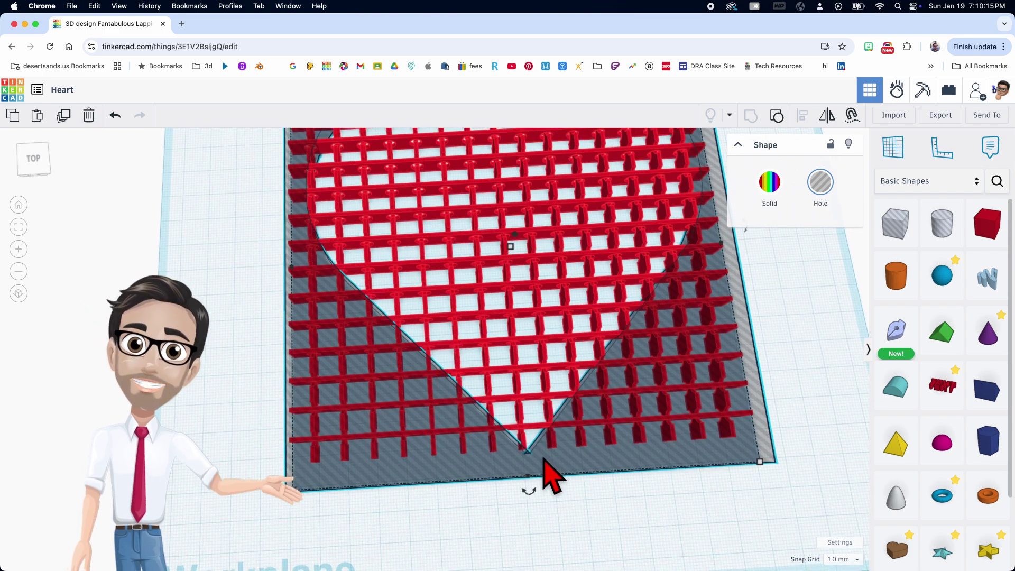
pyautogui.moveTo(543, 458); pyautogui.dragTo(522, 440, button='right')
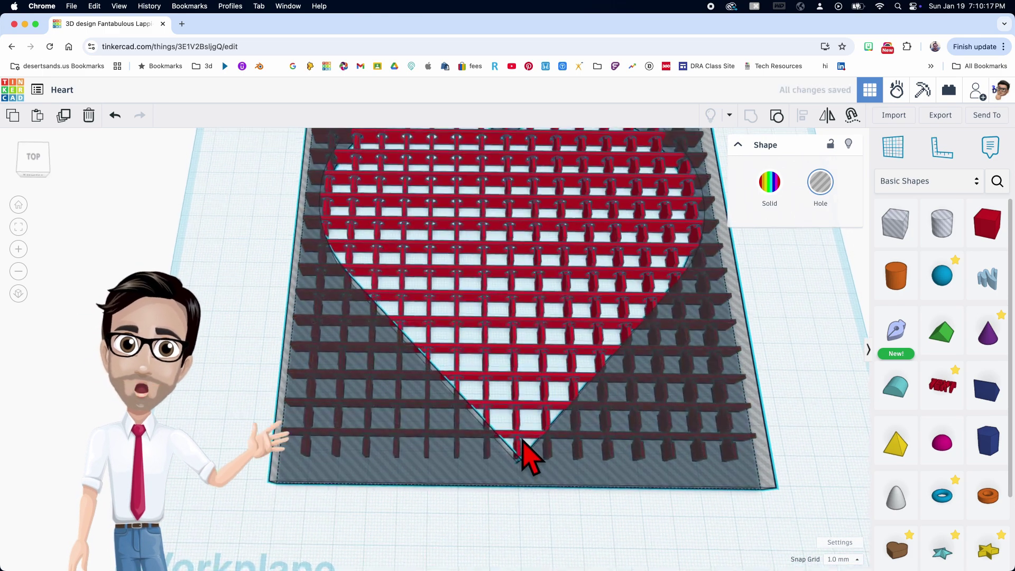
pyautogui.scroll(-3, 512, 487)
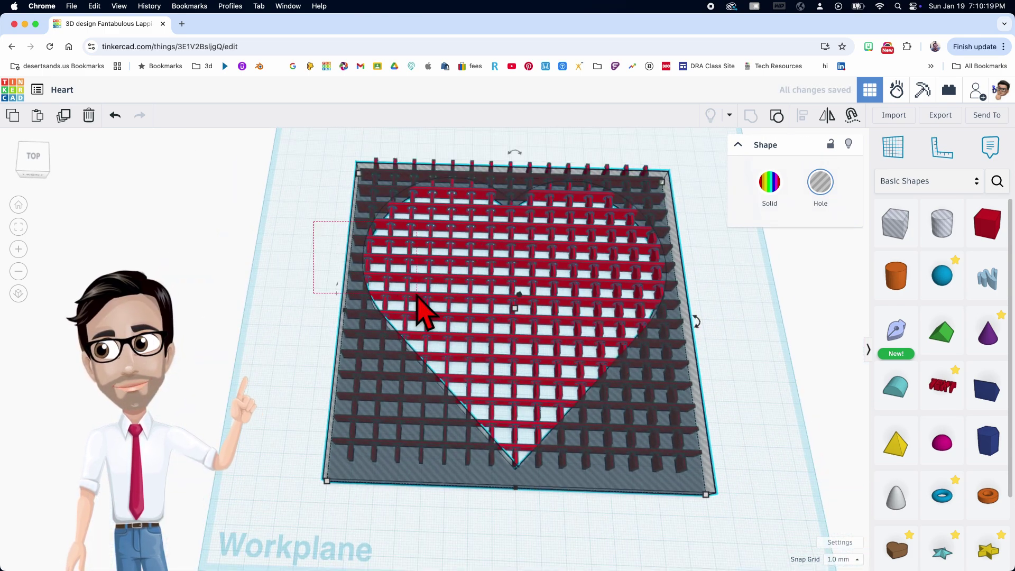
pyautogui.moveTo(417, 295); pyautogui.dragTo(652, 449)
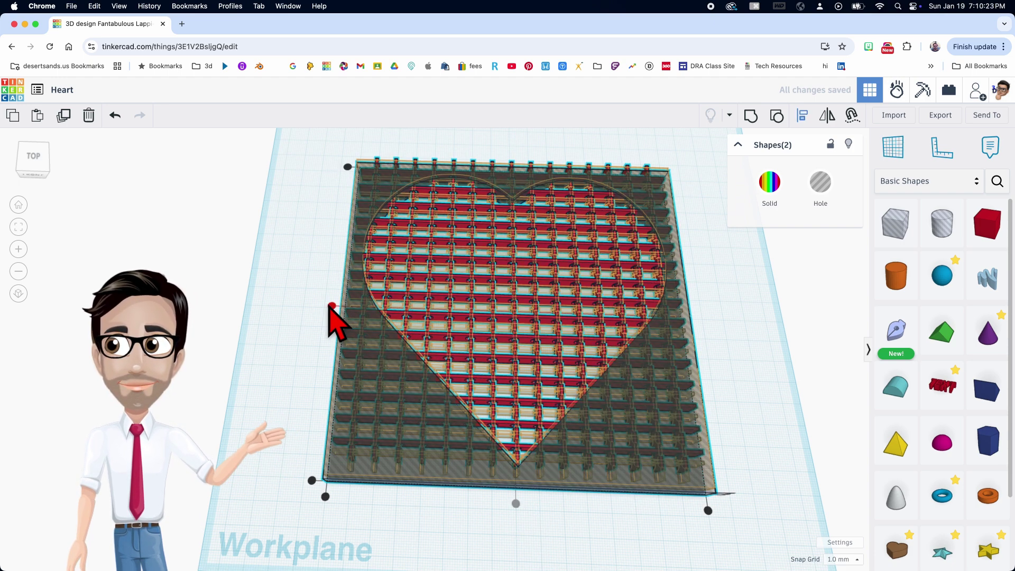
pyautogui.click(317, 336)
# Select the heart-cutout hole plate and inspect its alignment with the lattice, especially the heart's point
pyautogui.scroll(5, 531, 420)
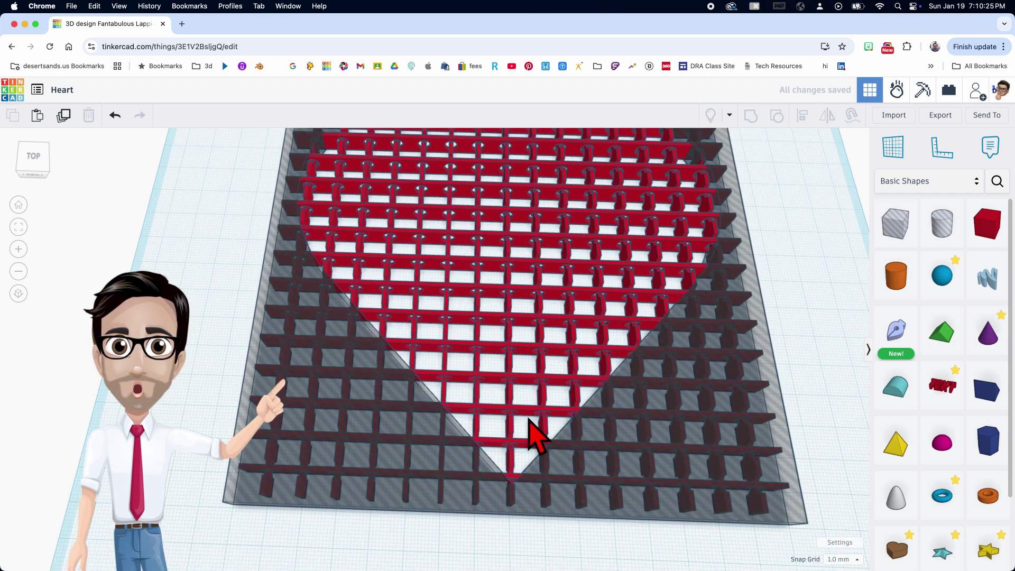
pyautogui.moveTo(526, 435); pyautogui.dragTo(197, 327, button='right')
pyautogui.scroll(5, 281, 351)
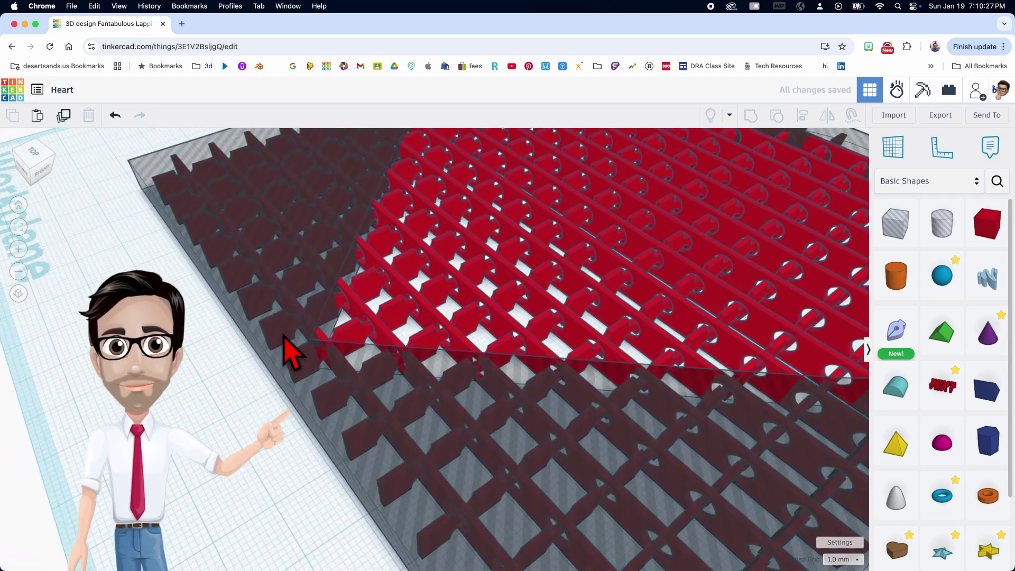
pyautogui.moveTo(378, 352); pyautogui.dragTo(499, 351, button='right')
pyautogui.scroll(1, 430, 381)
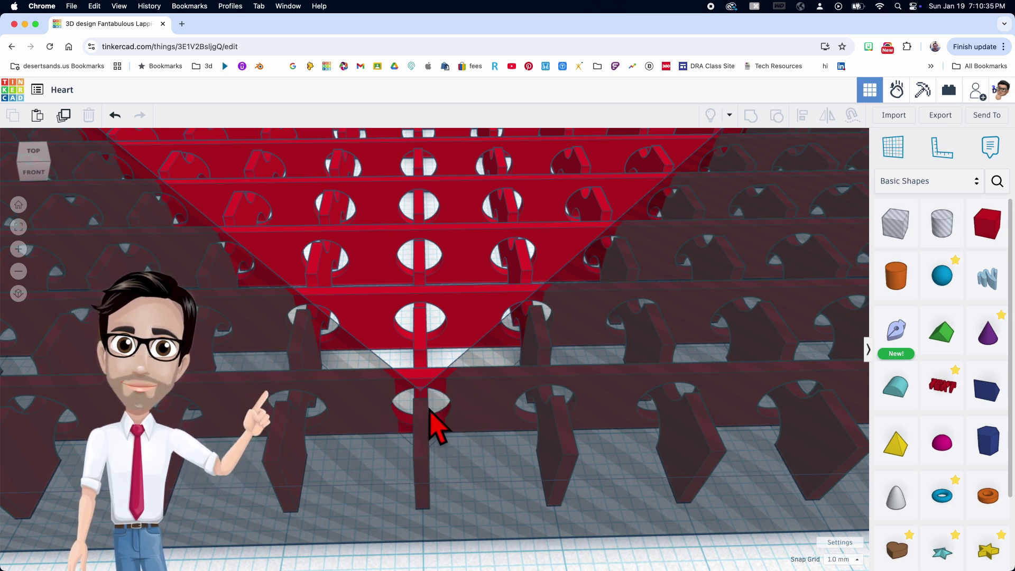
pyautogui.scroll(-2, 432, 408)
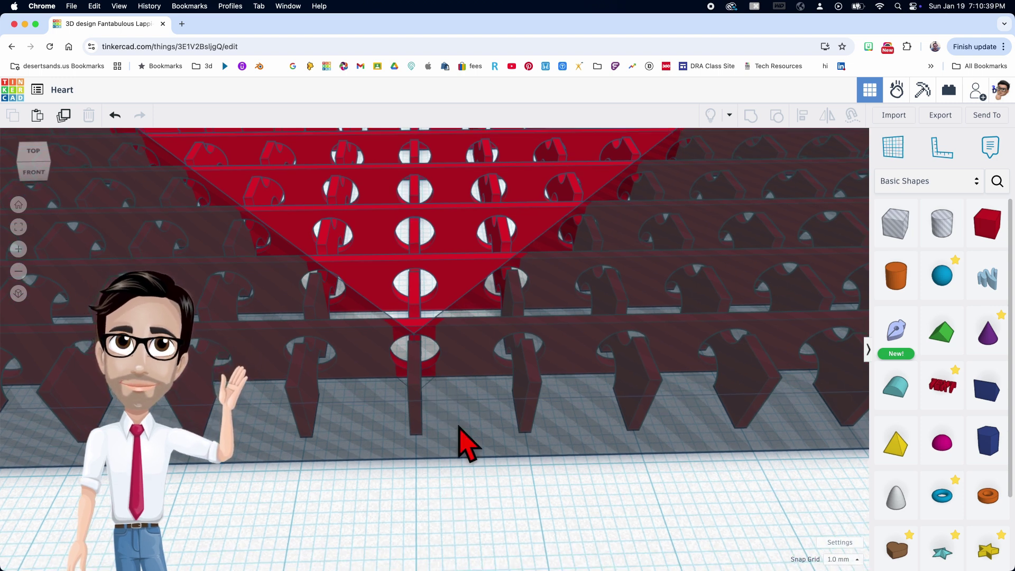
pyautogui.click(434, 419)
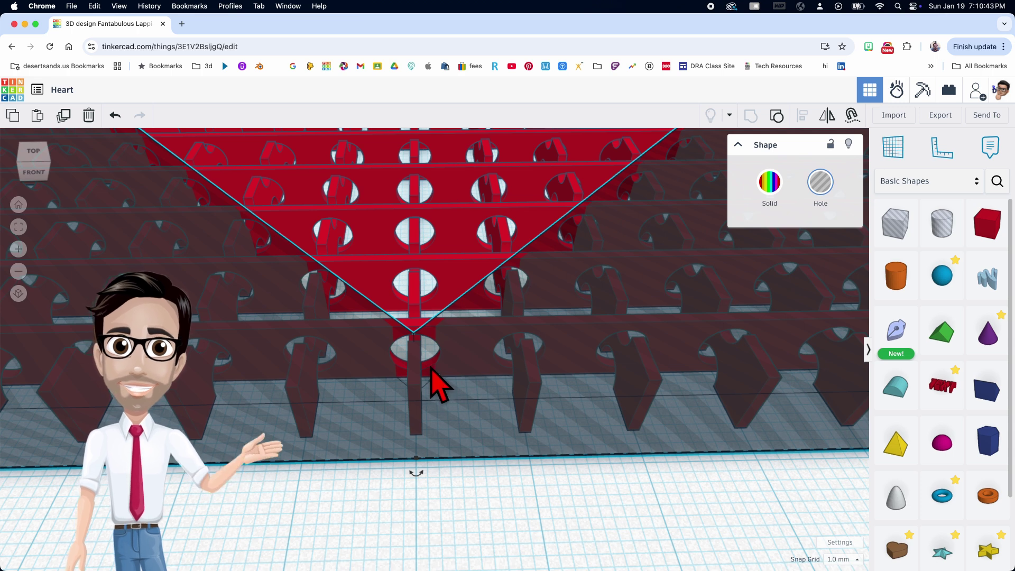
pyautogui.scroll(1, 432, 408)
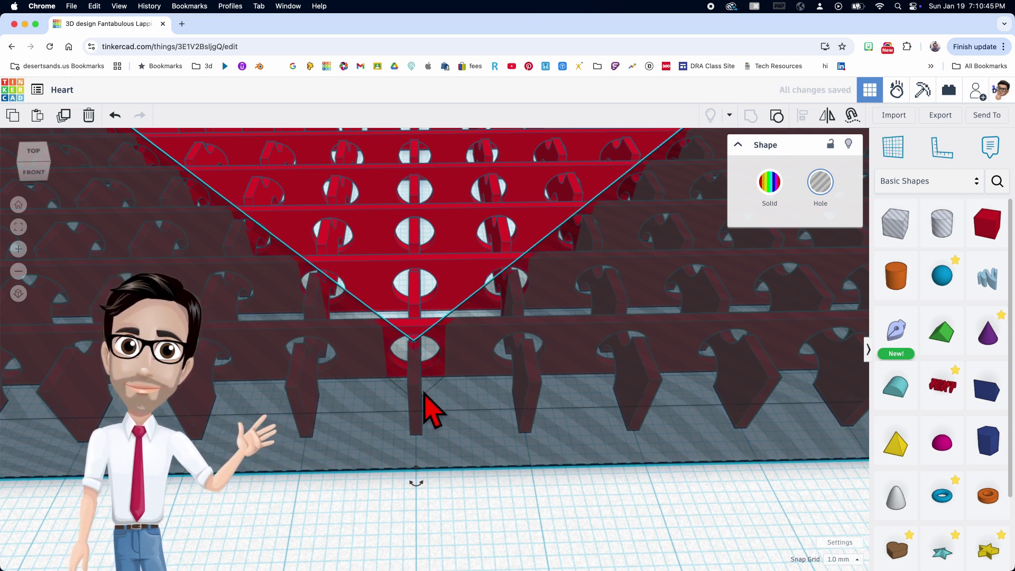
pyautogui.scroll(1, 408, 381)
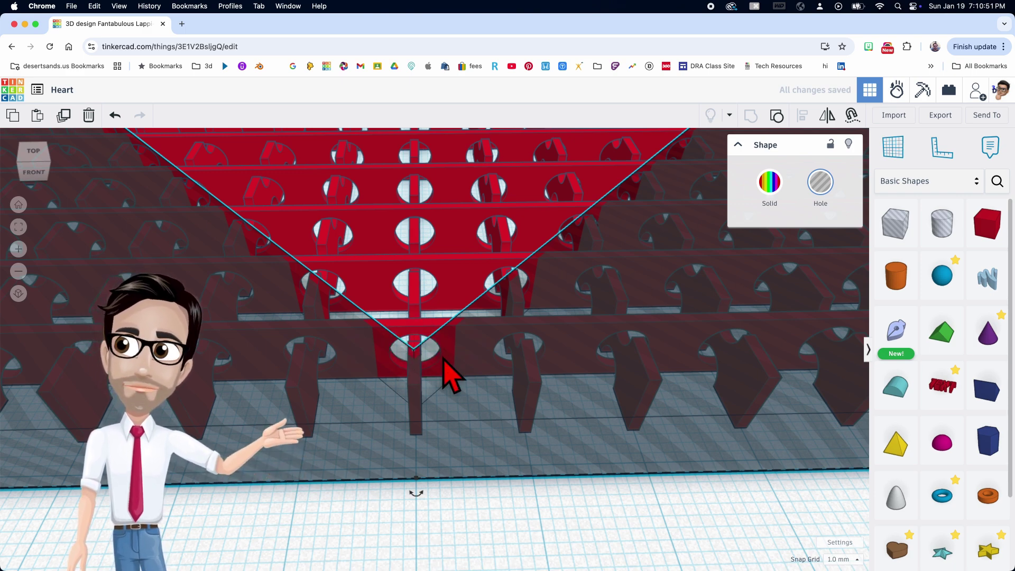
pyautogui.scroll(-5, 444, 365)
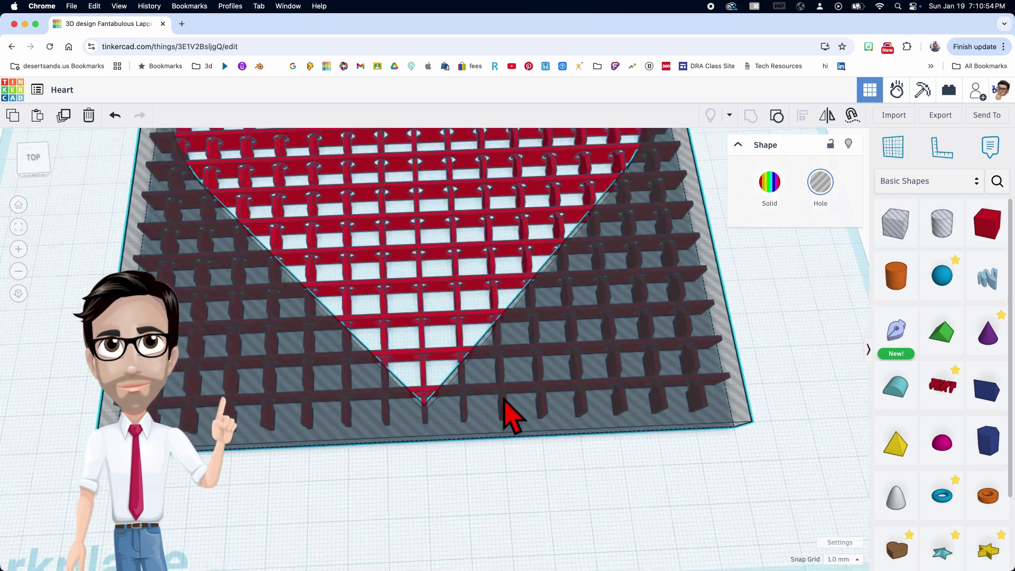
pyautogui.moveTo(503, 400); pyautogui.dragTo(469, 396, button='right')
pyautogui.moveTo(469, 397); pyautogui.dragTo(491, 534, button='middle')
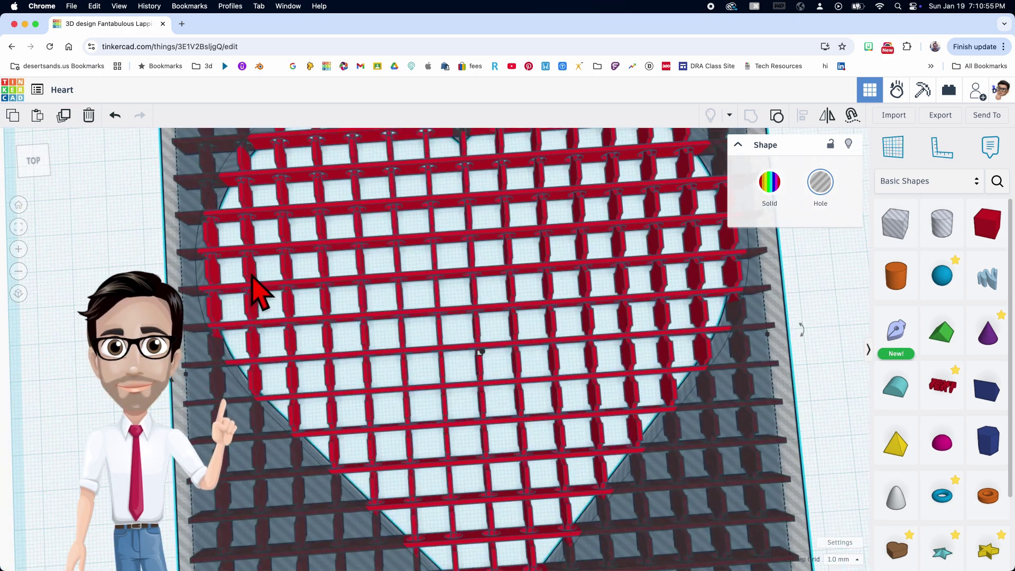
pyautogui.moveTo(372, 233); pyautogui.dragTo(370, 323, button='right')
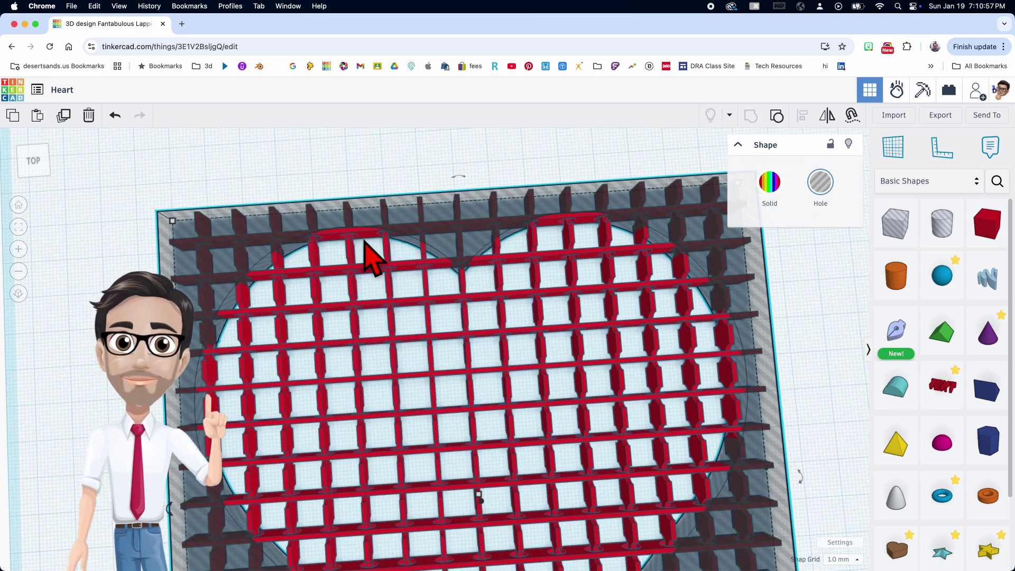
pyautogui.scroll(3, 339, 249)
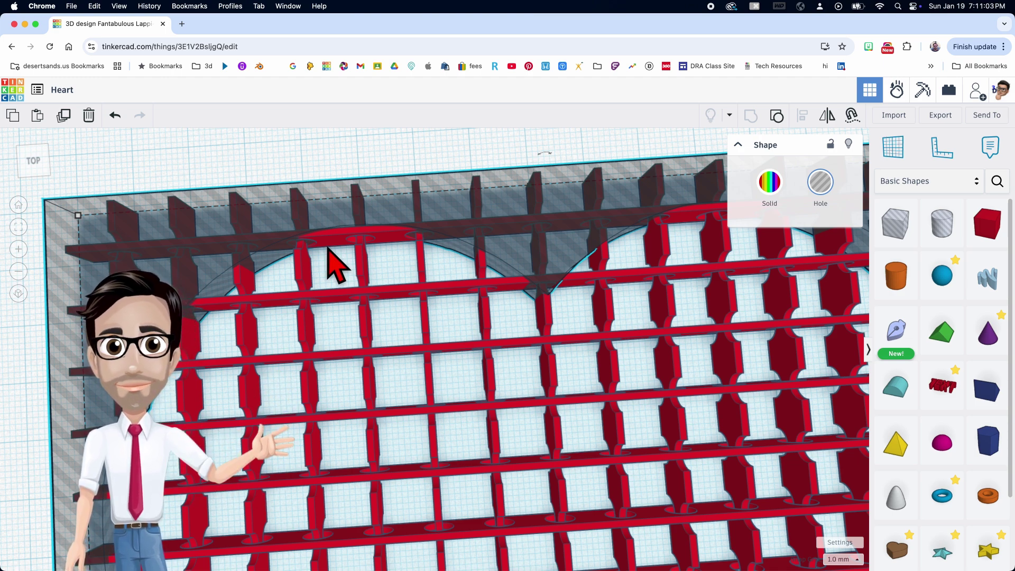
pyautogui.moveTo(550, 386); pyautogui.dragTo(490, 288, button='middle')
pyautogui.scroll(-3, 518, 345)
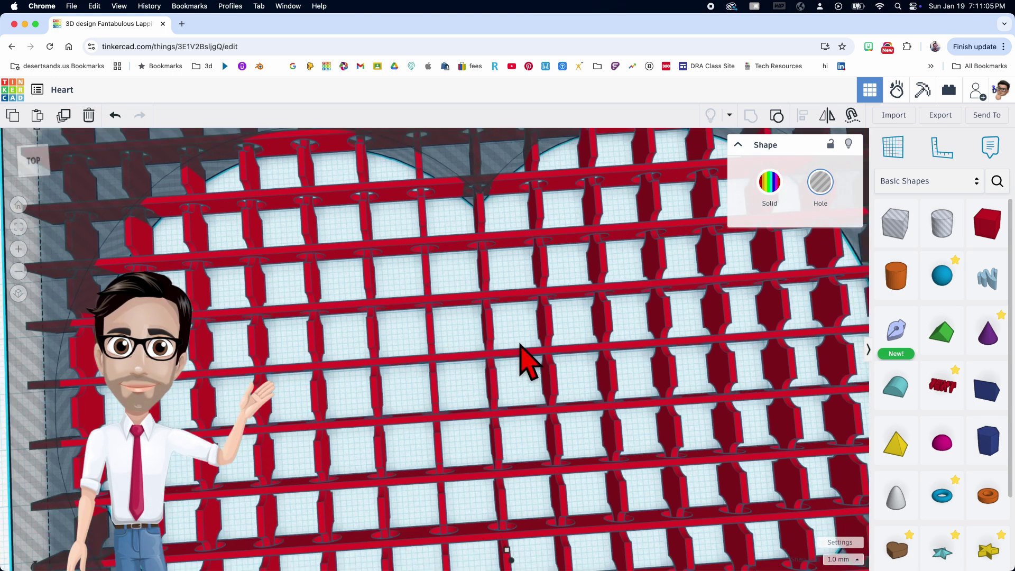
pyautogui.moveTo(519, 344); pyautogui.dragTo(504, 246, button='middle')
pyautogui.moveTo(510, 262); pyautogui.dragTo(475, 354, button='right')
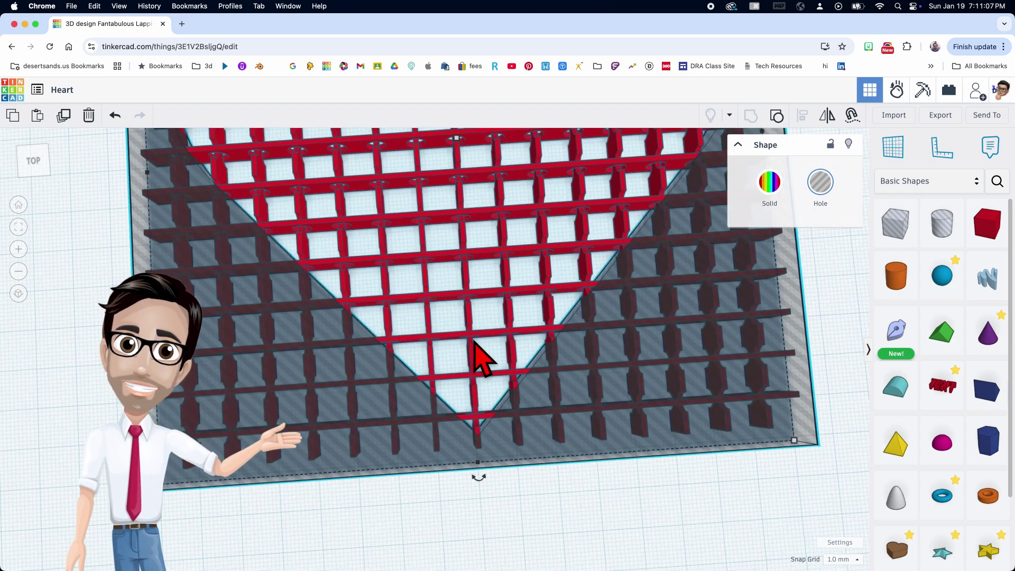
pyautogui.moveTo(498, 460); pyautogui.dragTo(482, 403, button='right')
pyautogui.scroll(5, 480, 403)
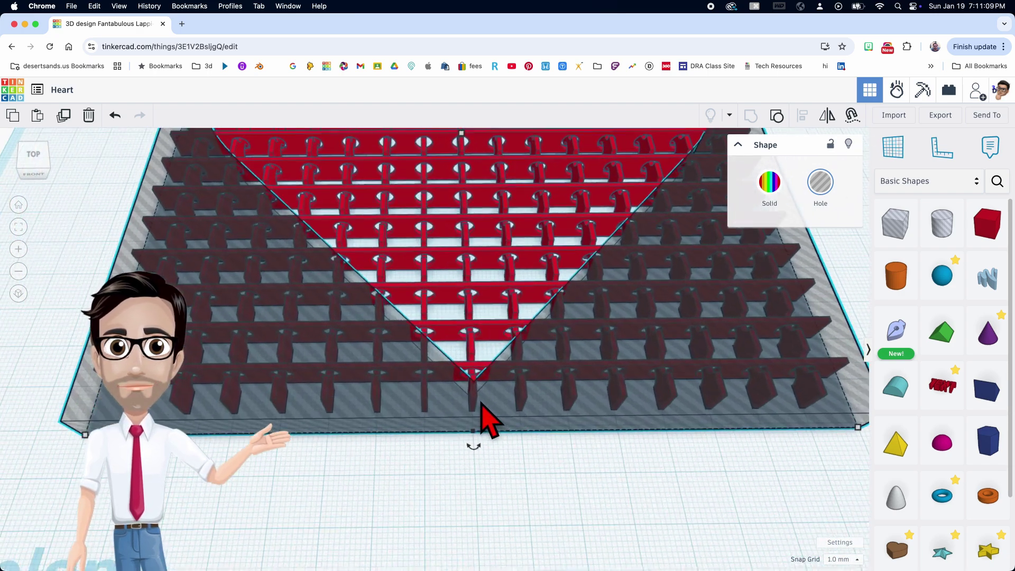
# Nudge the hole plate one step toward the front and recheck the heart's bottom tip
pyautogui.press('Down')
pyautogui.press('Down')
pyautogui.press('Down')
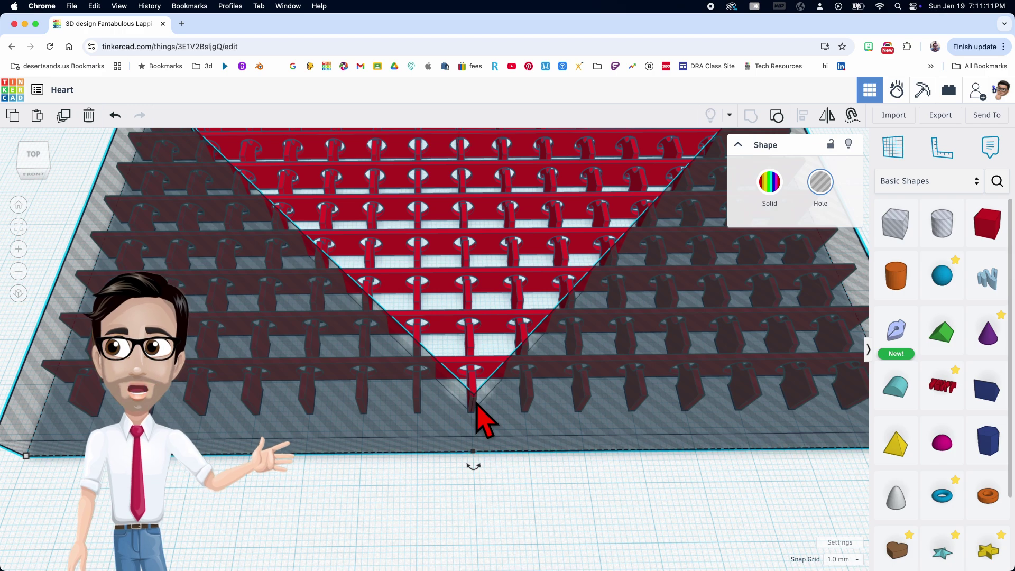
pyautogui.moveTo(476, 418); pyautogui.dragTo(349, 306, button='right')
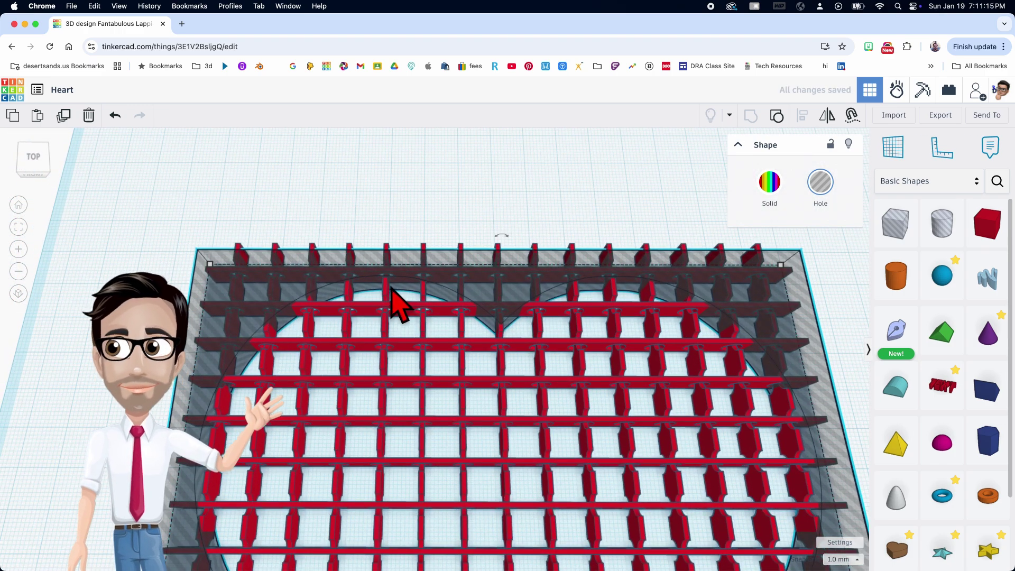
pyautogui.moveTo(337, 290); pyautogui.dragTo(347, 225, button='right')
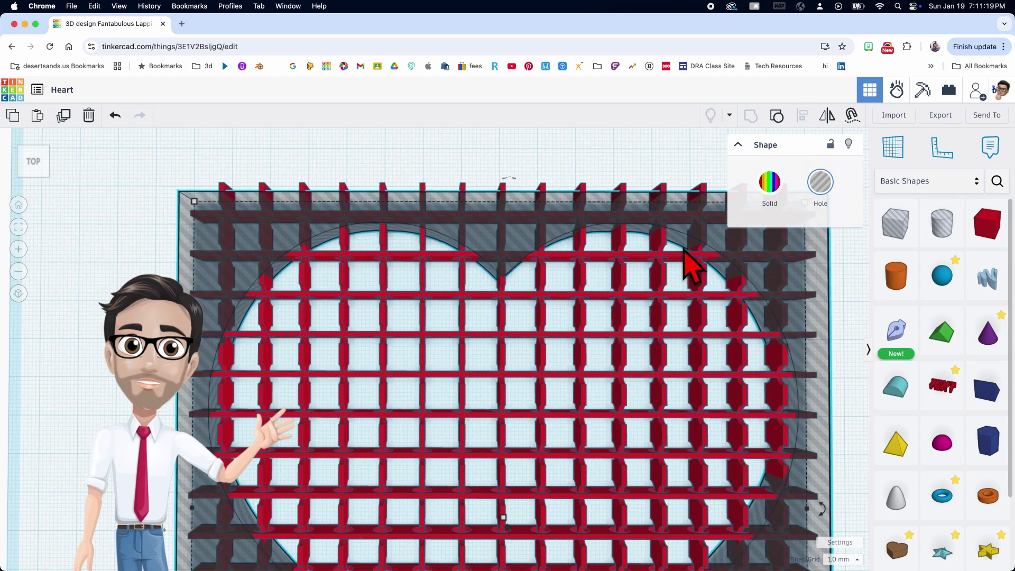
pyautogui.moveTo(447, 338); pyautogui.dragTo(348, 258, button='right')
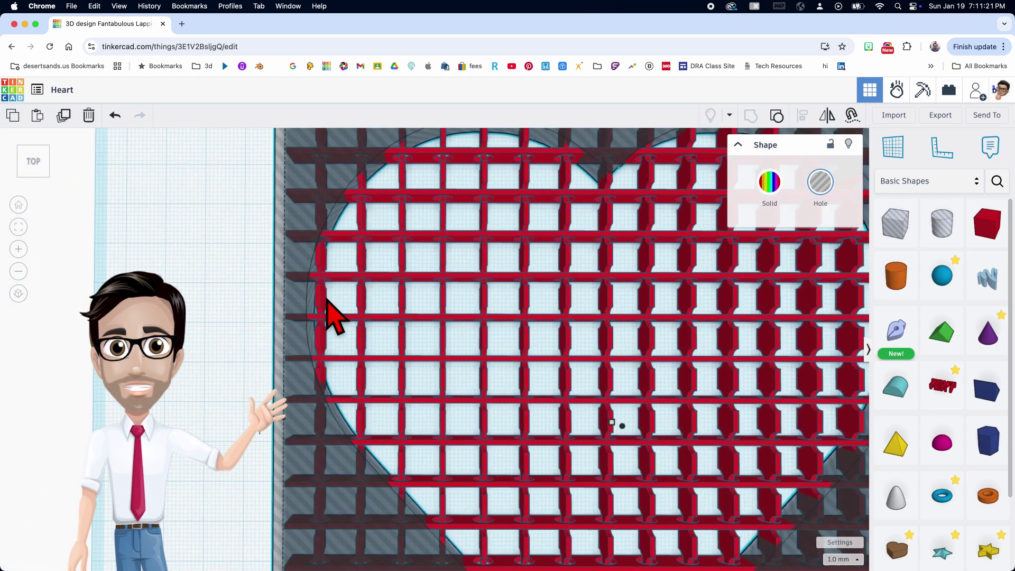
pyautogui.moveTo(664, 415); pyautogui.dragTo(533, 258, button='middle')
pyautogui.moveTo(501, 466); pyautogui.dragTo(505, 357, button='middle')
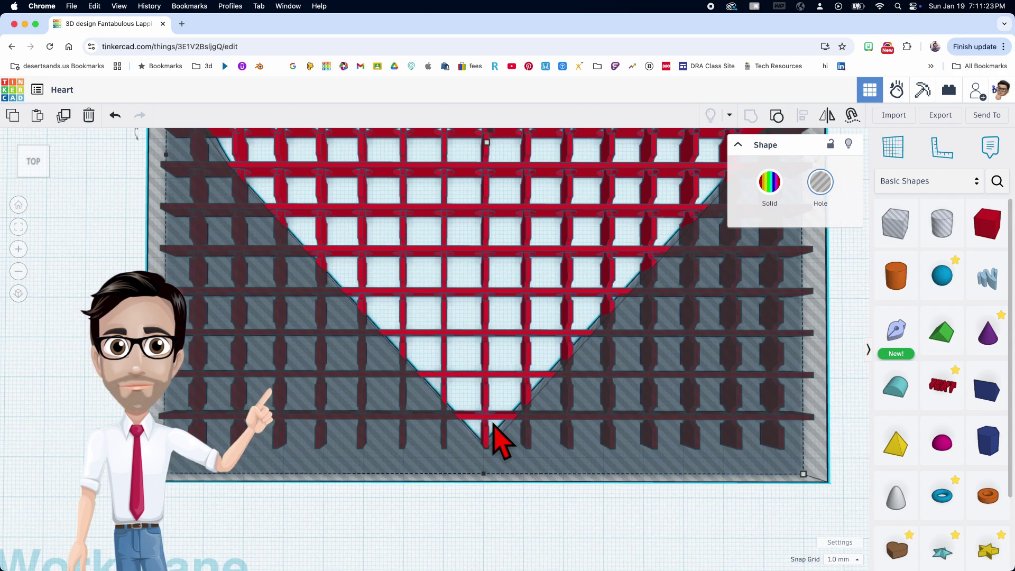
pyautogui.scroll(5, 493, 423)
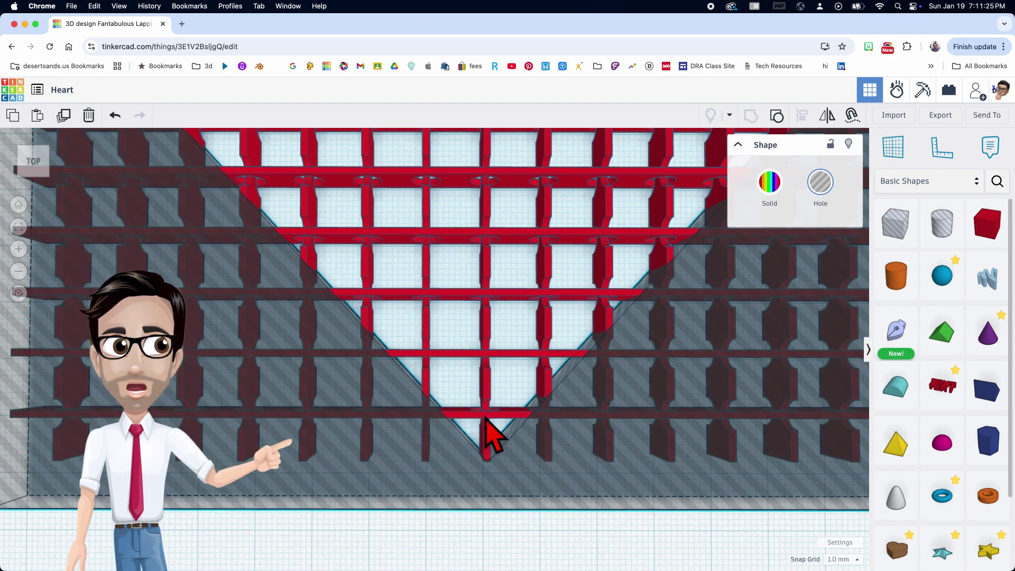
pyautogui.moveTo(486, 419); pyautogui.dragTo(534, 414, button='right')
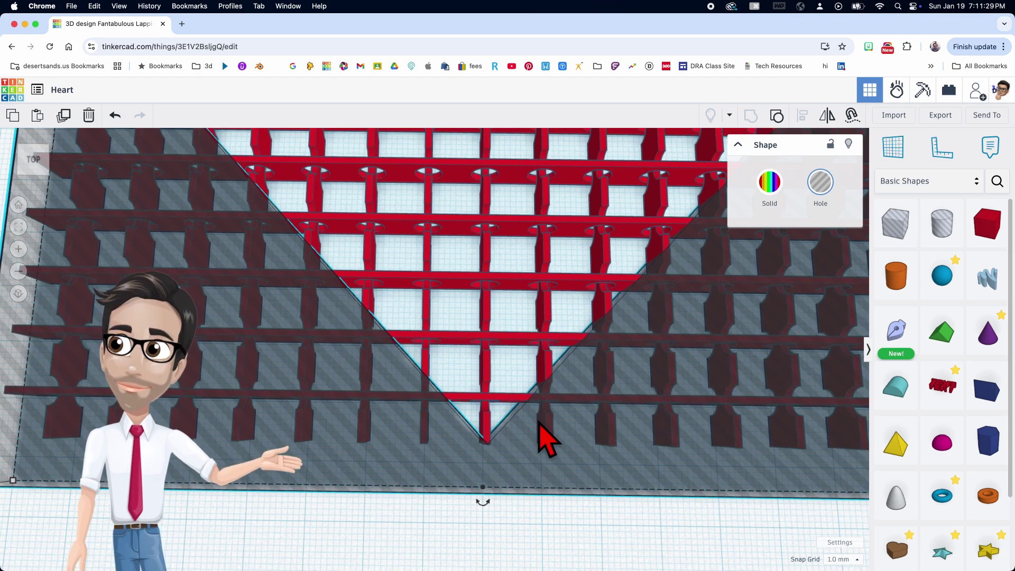
pyautogui.scroll(-5, 547, 439)
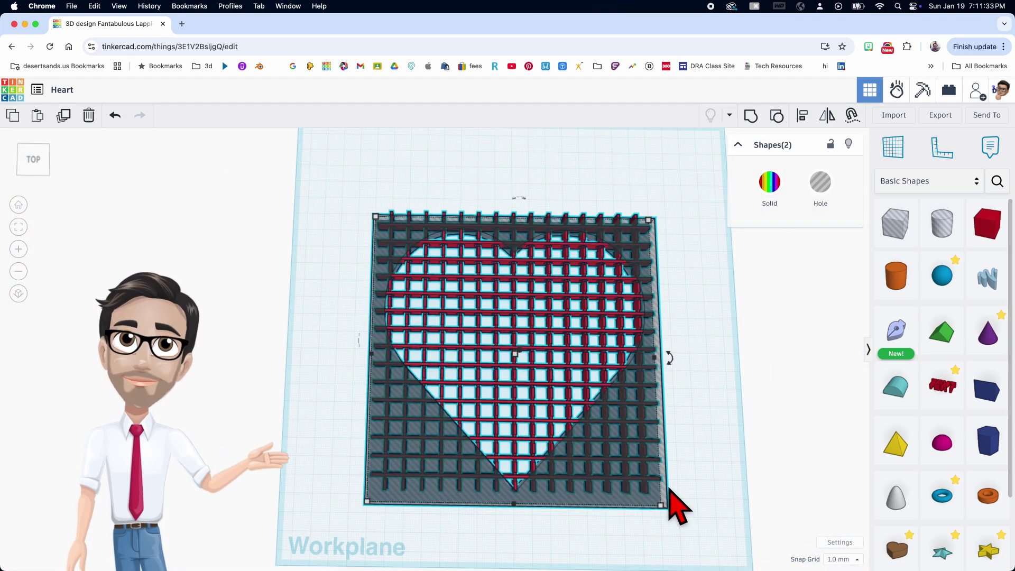
# Select the heart-cut lattice and view it from nearly top-down
pyautogui.moveTo(662, 485); pyautogui.dragTo(677, 434, button='right')
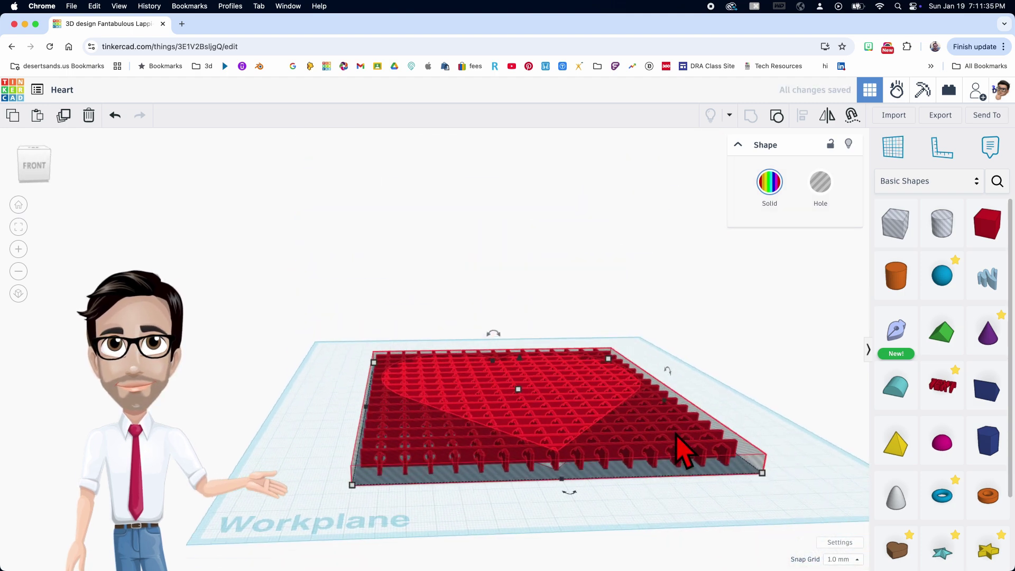
pyautogui.moveTo(559, 417); pyautogui.dragTo(555, 452, button='right')
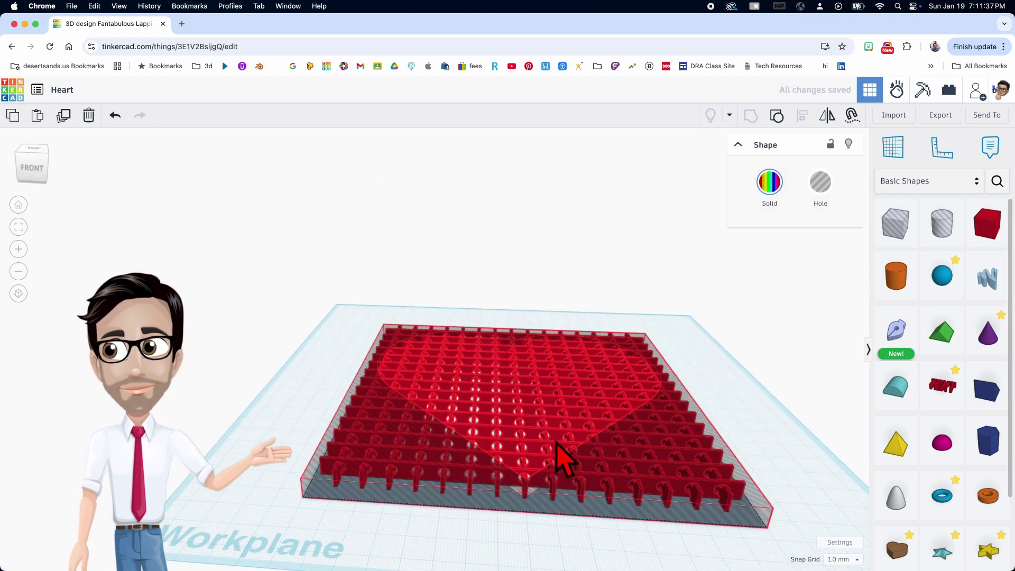
pyautogui.moveTo(547, 370); pyautogui.dragTo(607, 384, button='right')
pyautogui.click(579, 401)
pyautogui.scroll(2, 539, 380)
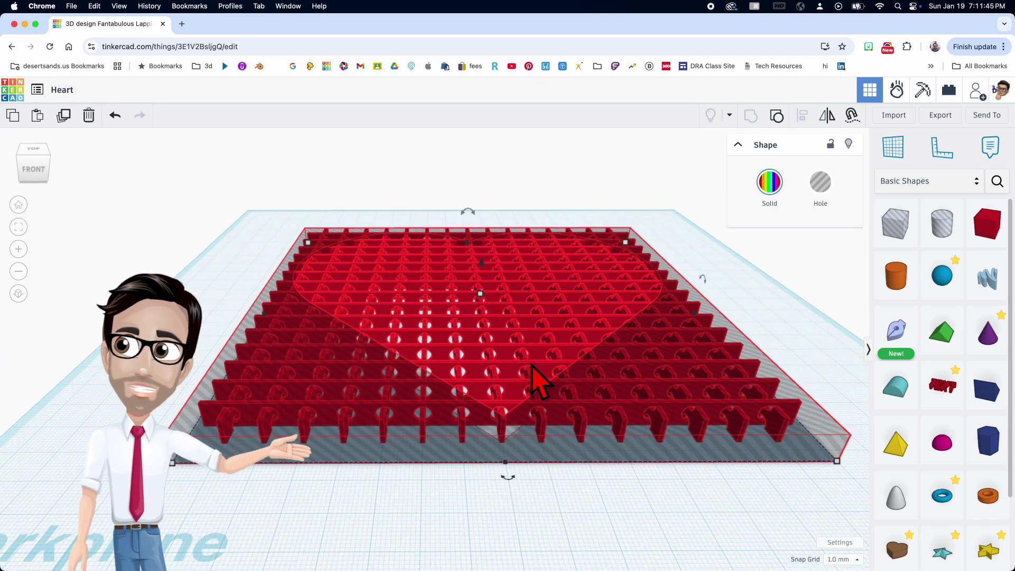
pyautogui.moveTo(531, 365); pyautogui.dragTo(534, 233, button='right')
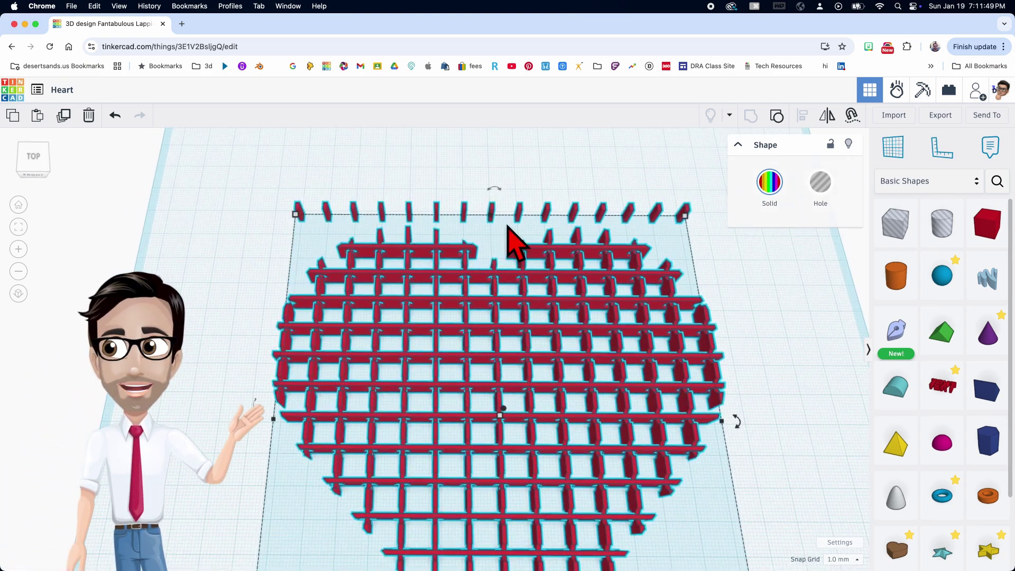
# Place a 171-long hole box over the stray top posts and select it with the heart lattice
pyautogui.moveTo(900, 233); pyautogui.dragTo(723, 201)
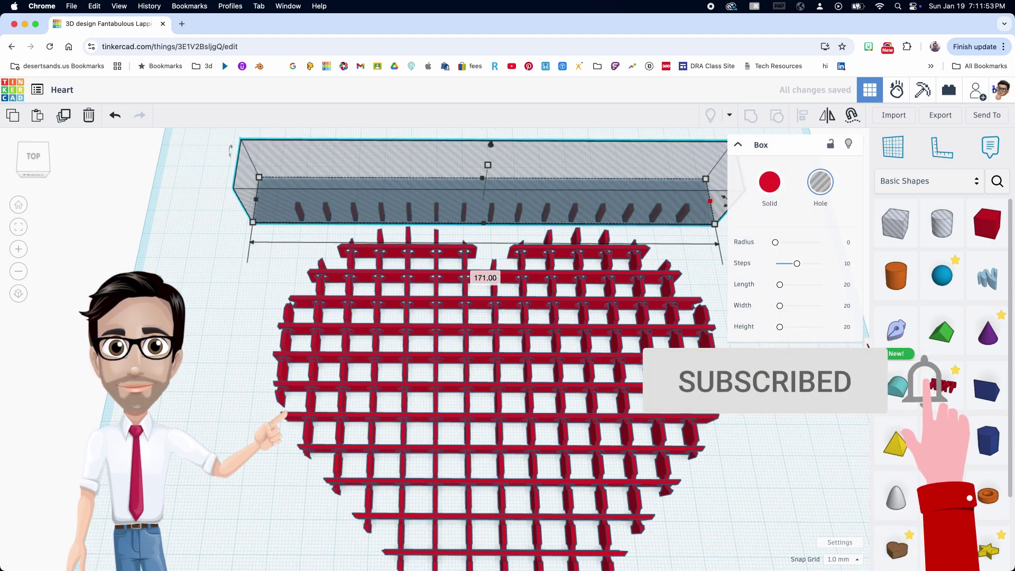
pyautogui.keyDown('shift'); pyautogui.click(446, 223); pyautogui.keyUp('shift')
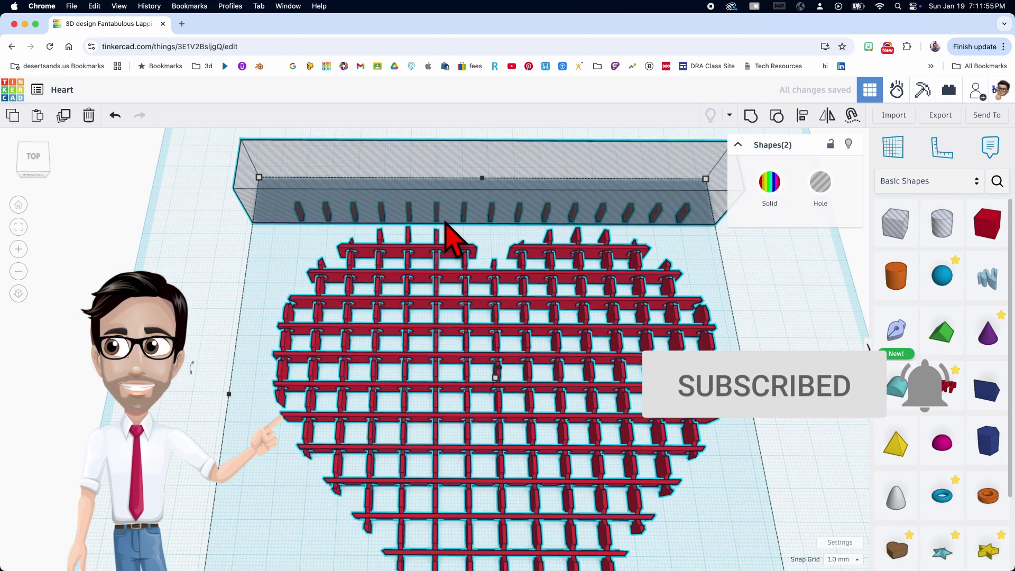
pyautogui.scroll(-5, 569, 296)
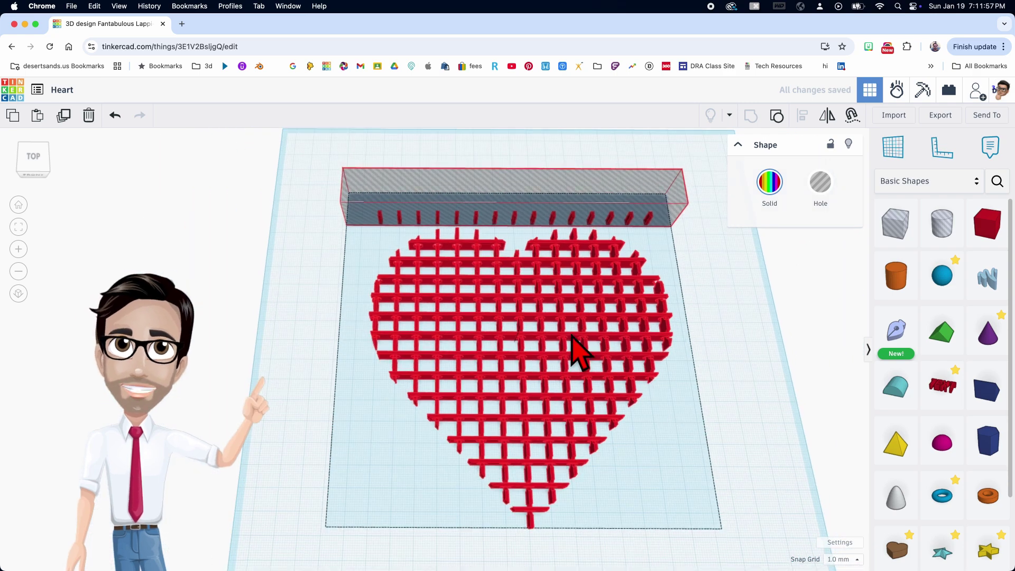
pyautogui.moveTo(570, 335); pyautogui.dragTo(503, 334, button='middle')
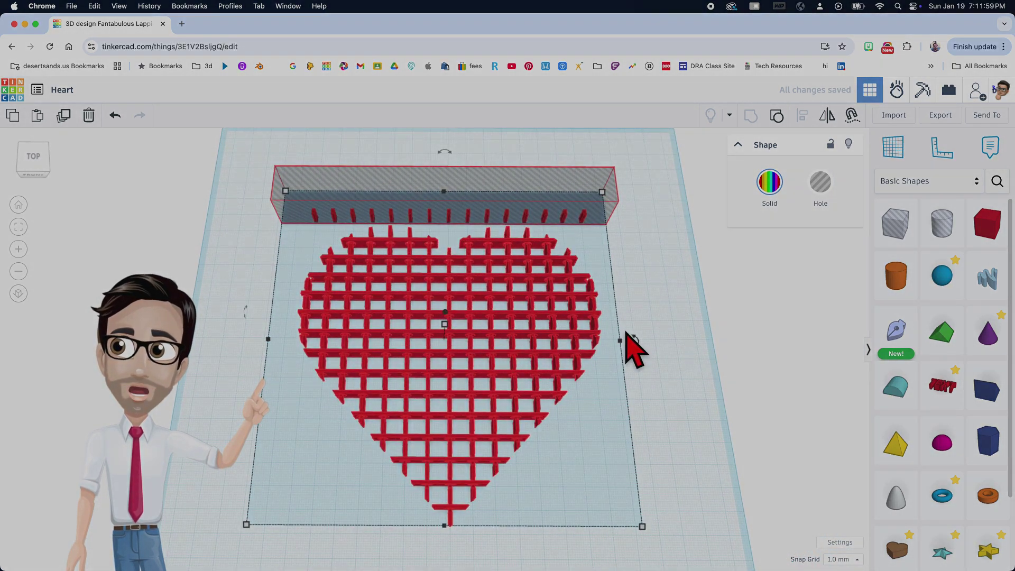